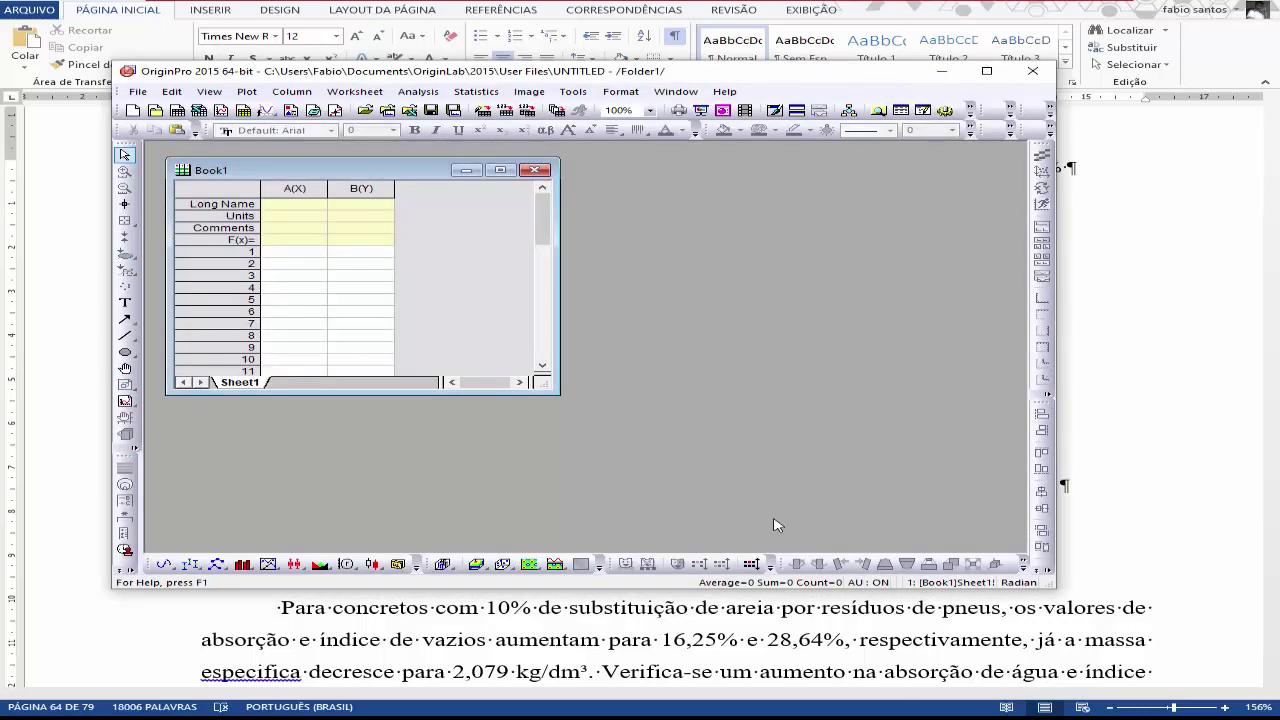
Maximize the OriginPro window and the Book1 workbook inside it
click(988, 74)
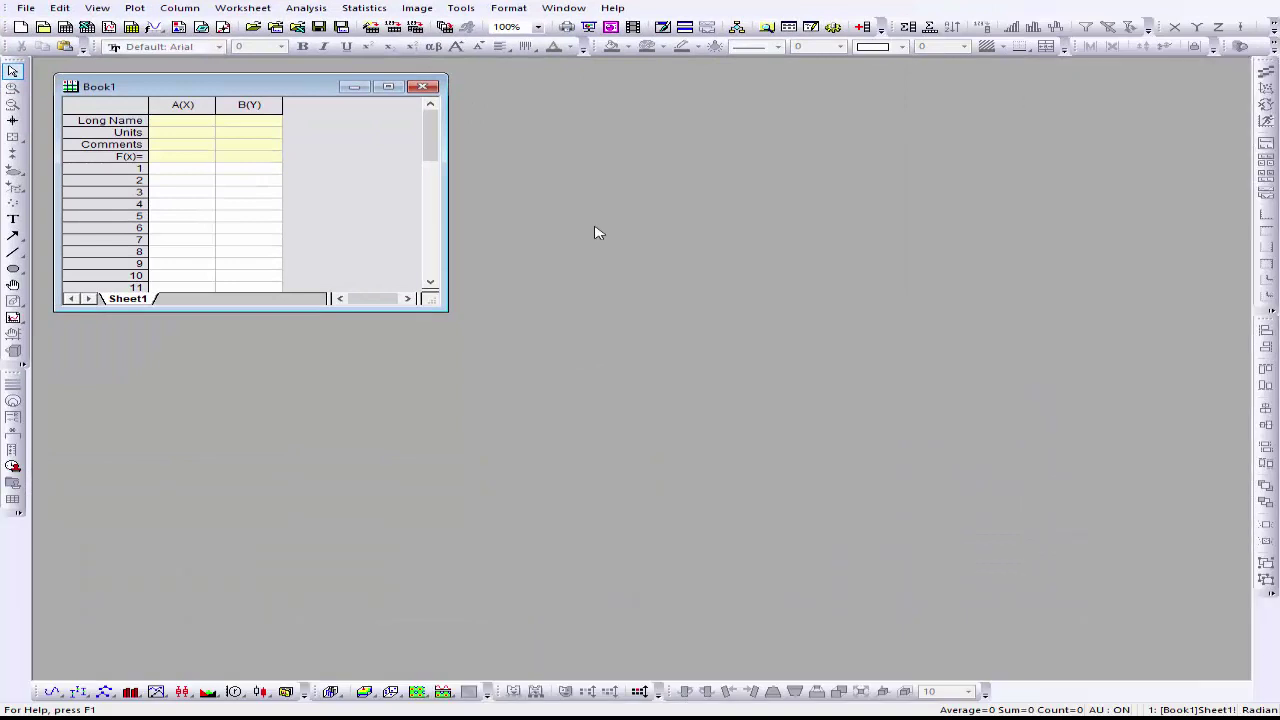
drag(110, 87, 336, 109)
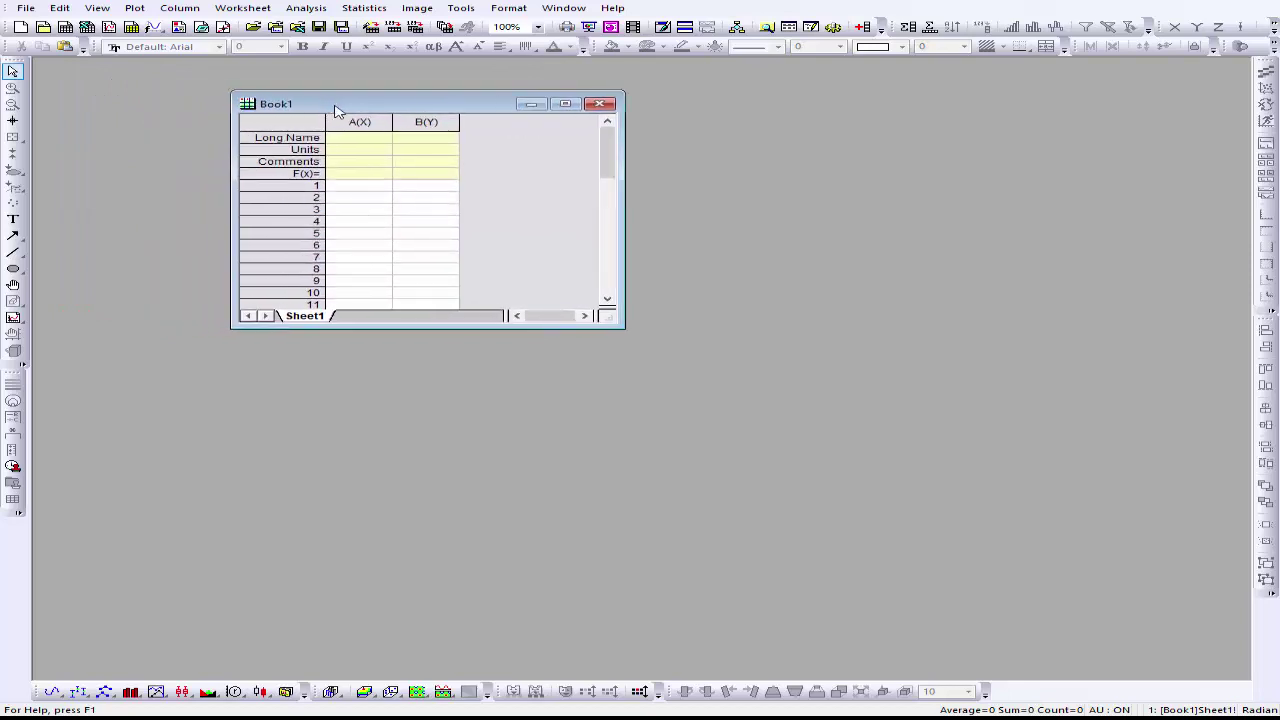
click(564, 105)
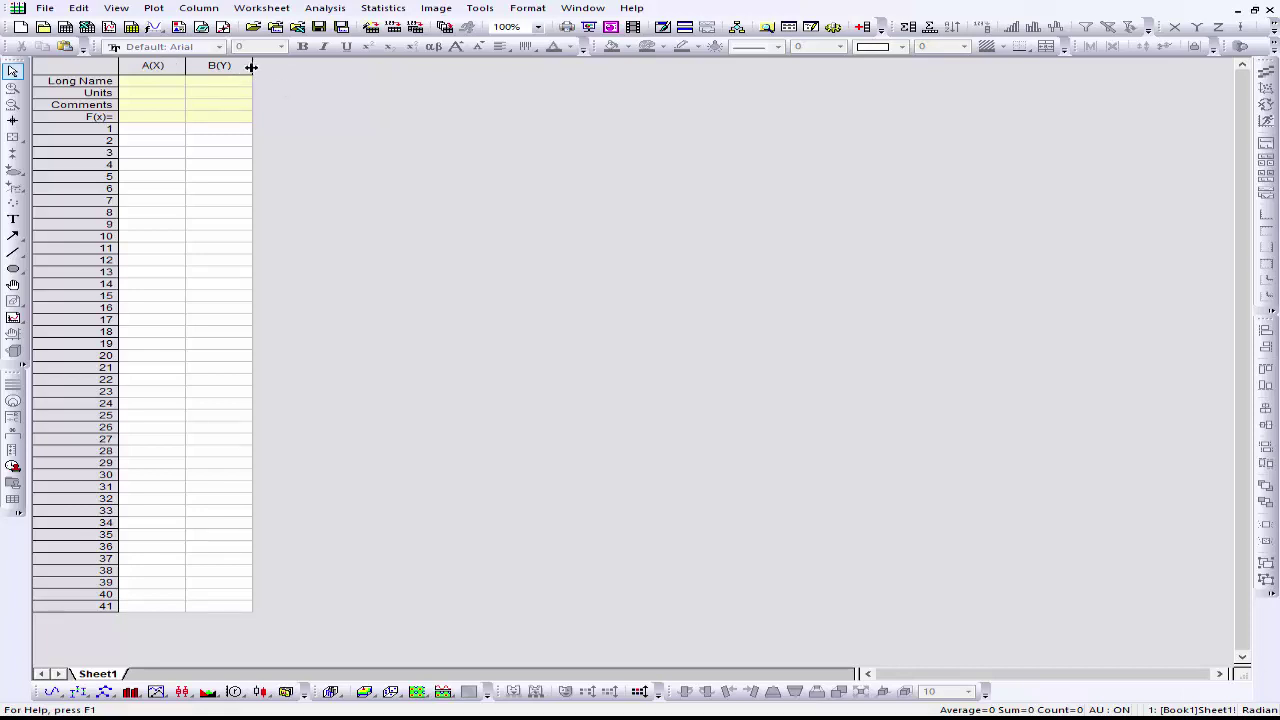
Add a third column to the Book1 worksheet and set column B's long name to "me"
right_click(309, 75)
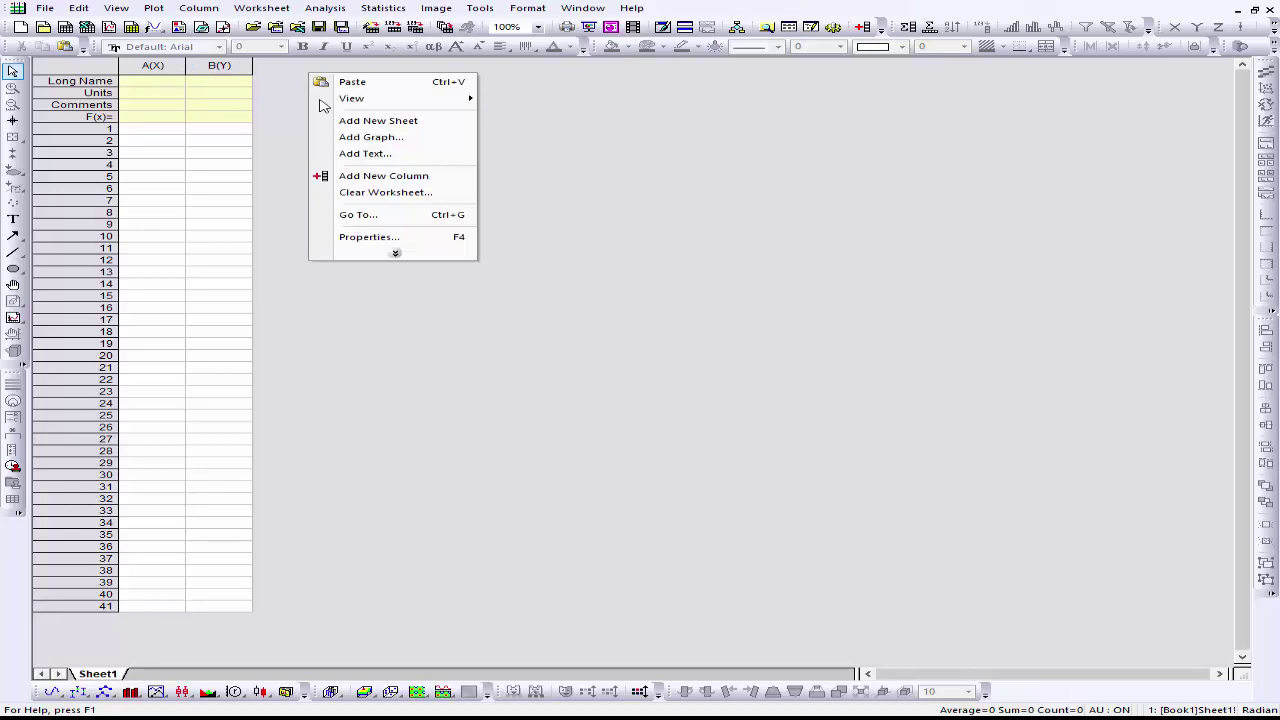
click(357, 175)
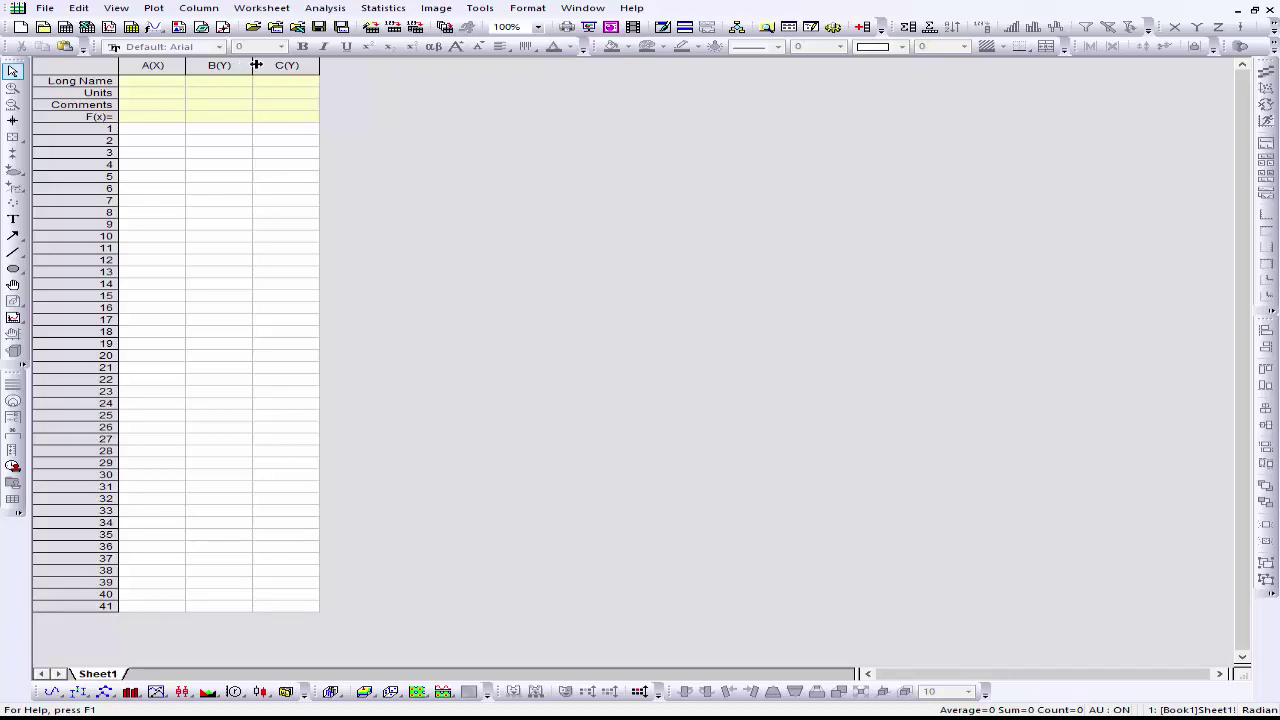
click(227, 85)
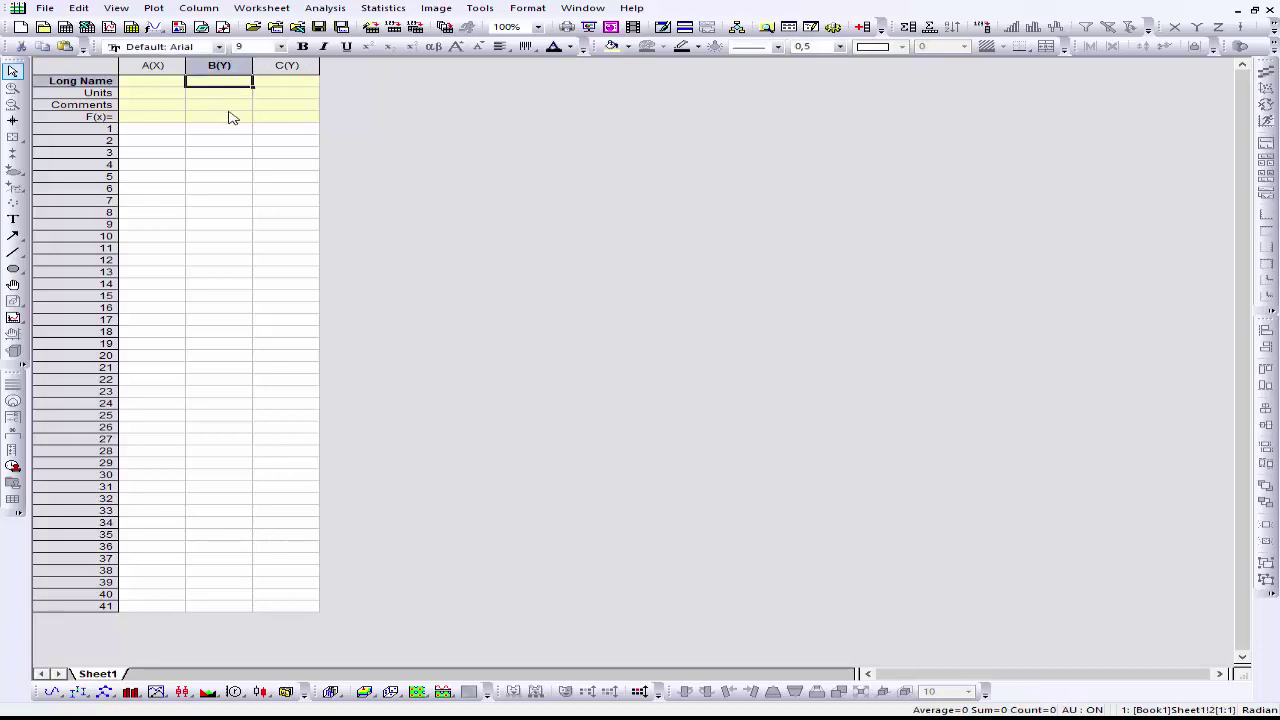
text(me)
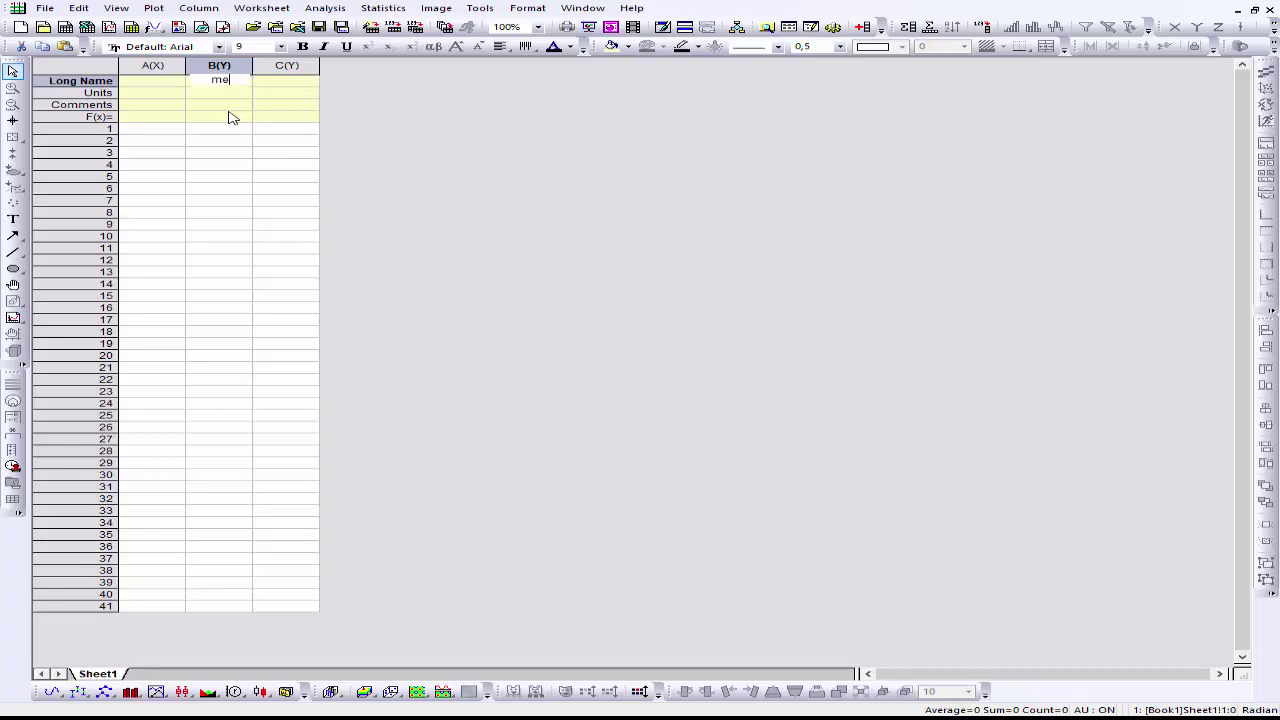
key(Return)
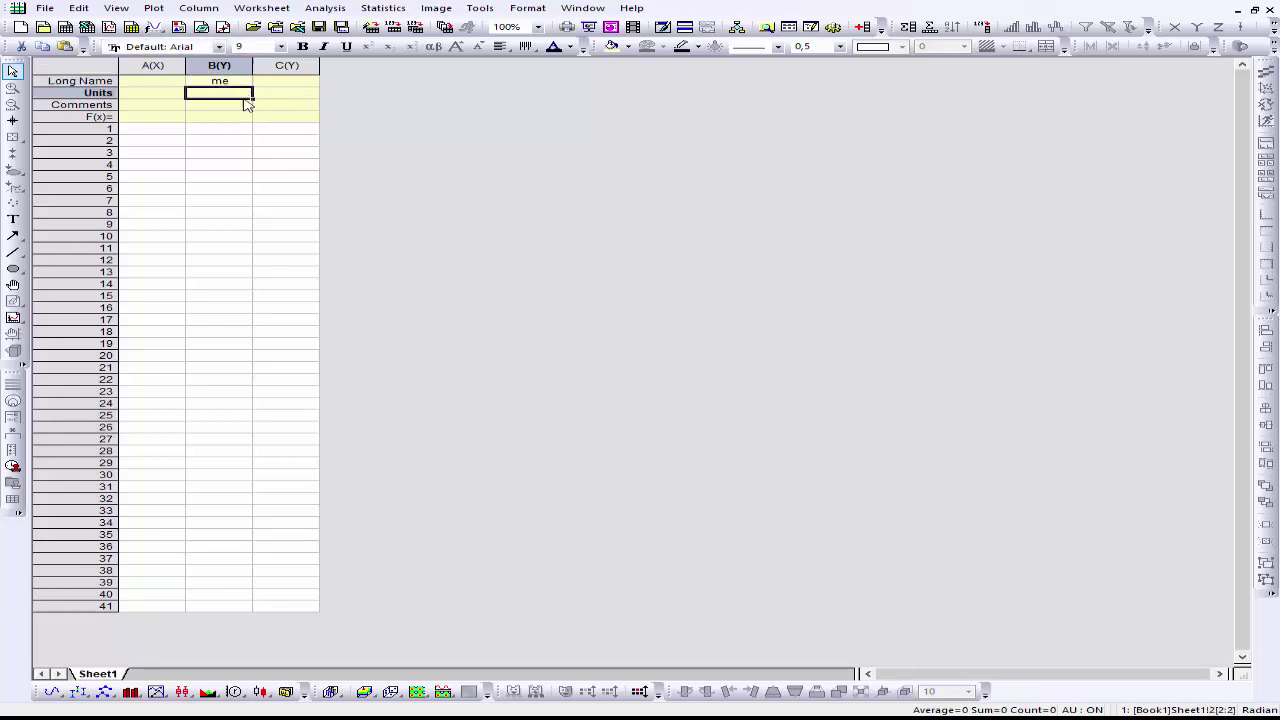
click(222, 119)
Set column C as the Y Error column
click(280, 83)
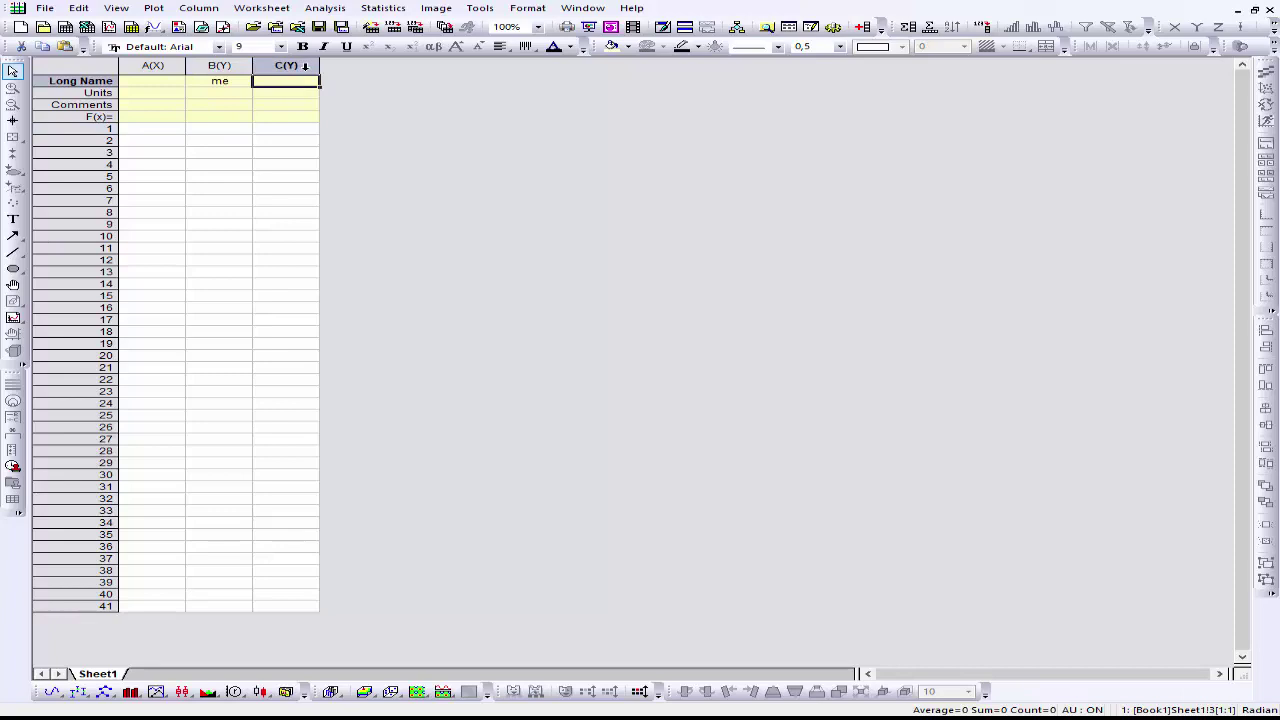
click(288, 66)
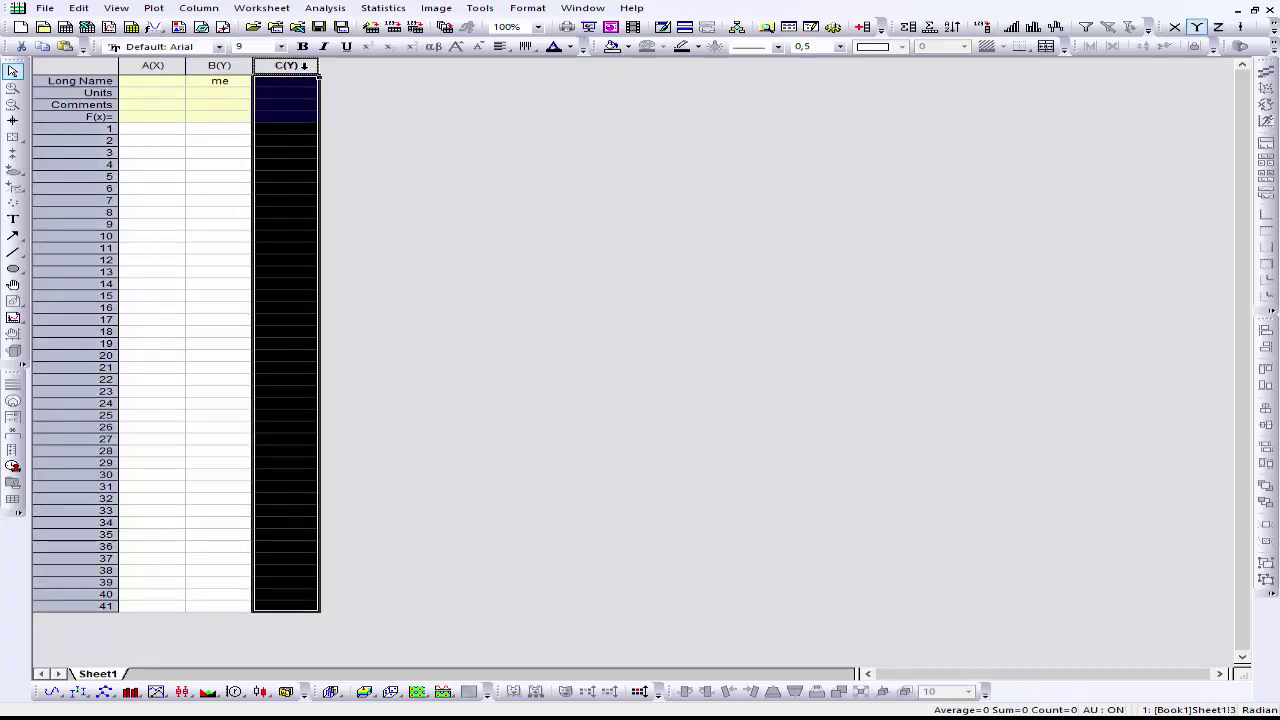
right_click(302, 66)
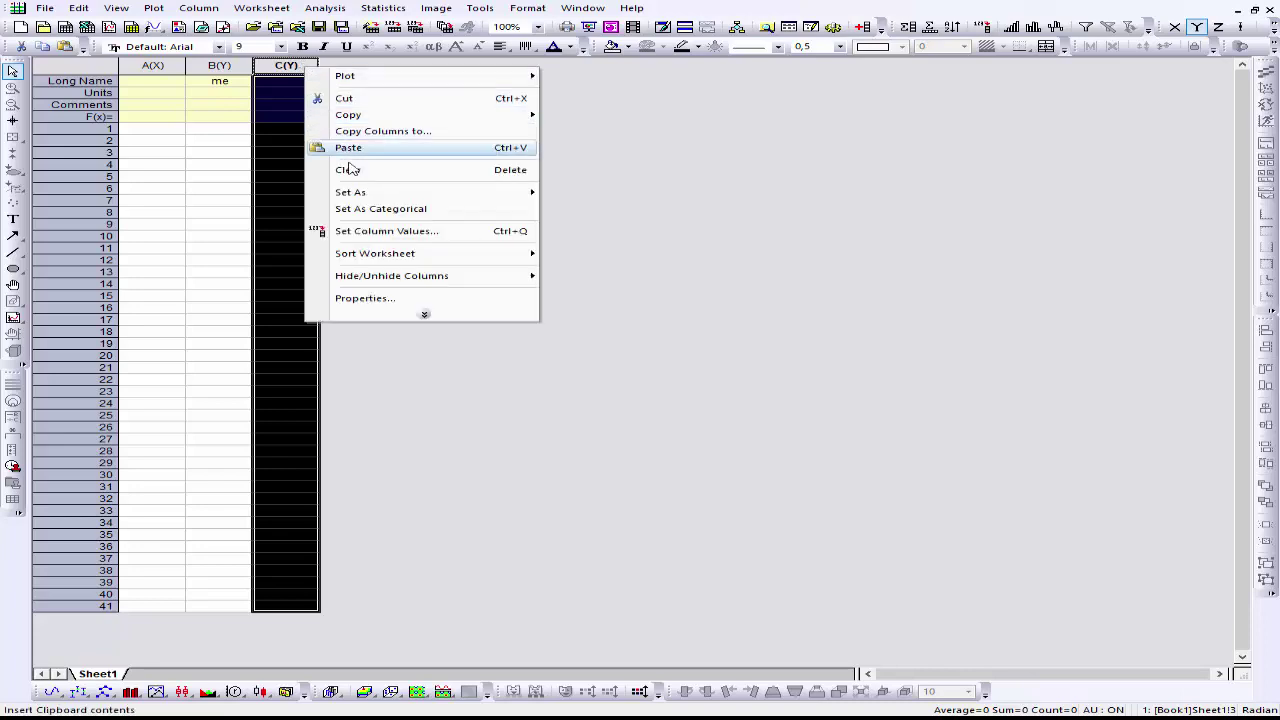
mouse_move(352, 194)
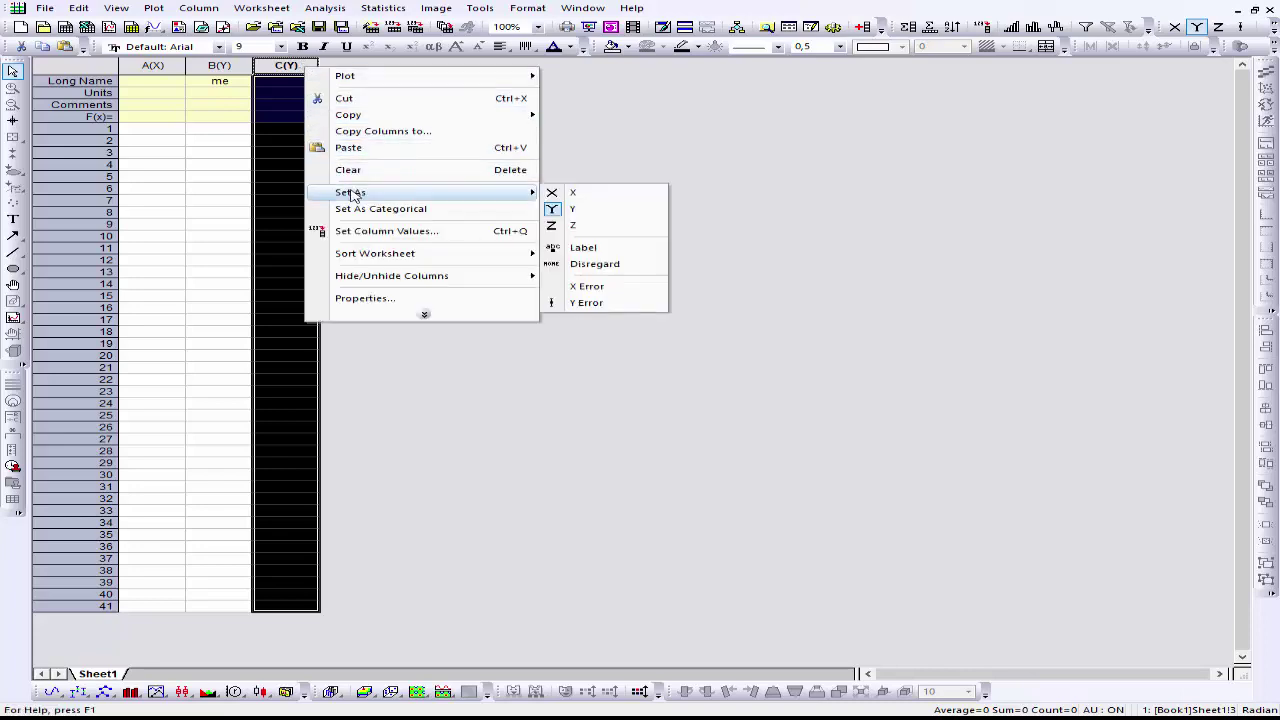
click(598, 306)
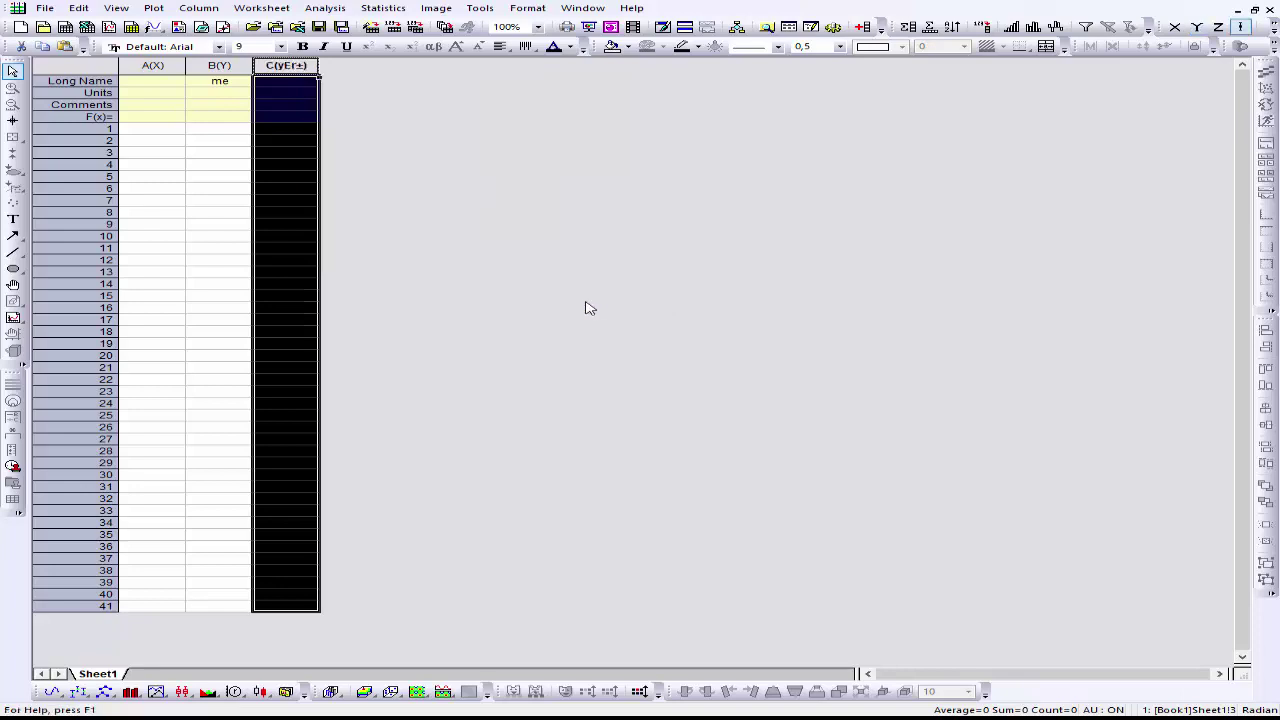
click(219, 66)
click(279, 94)
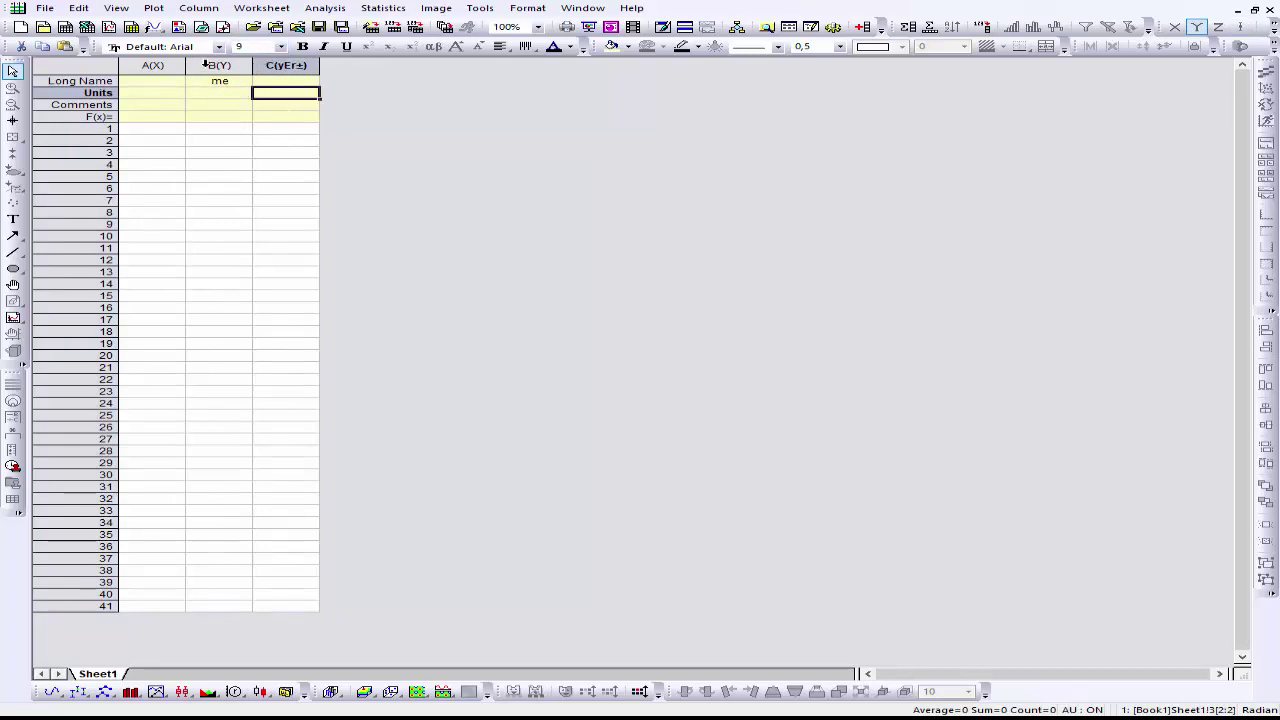
click(350, 84)
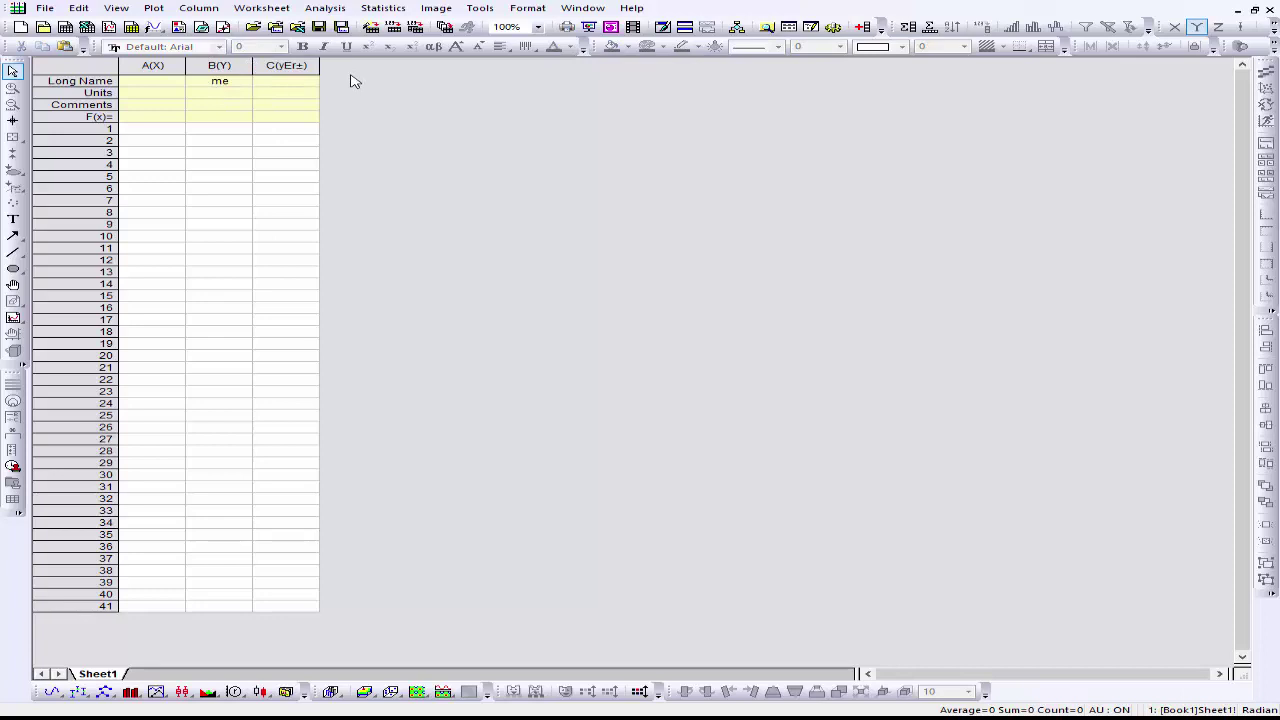
Add two more columns, D and E, to the worksheet
right_click(352, 80)
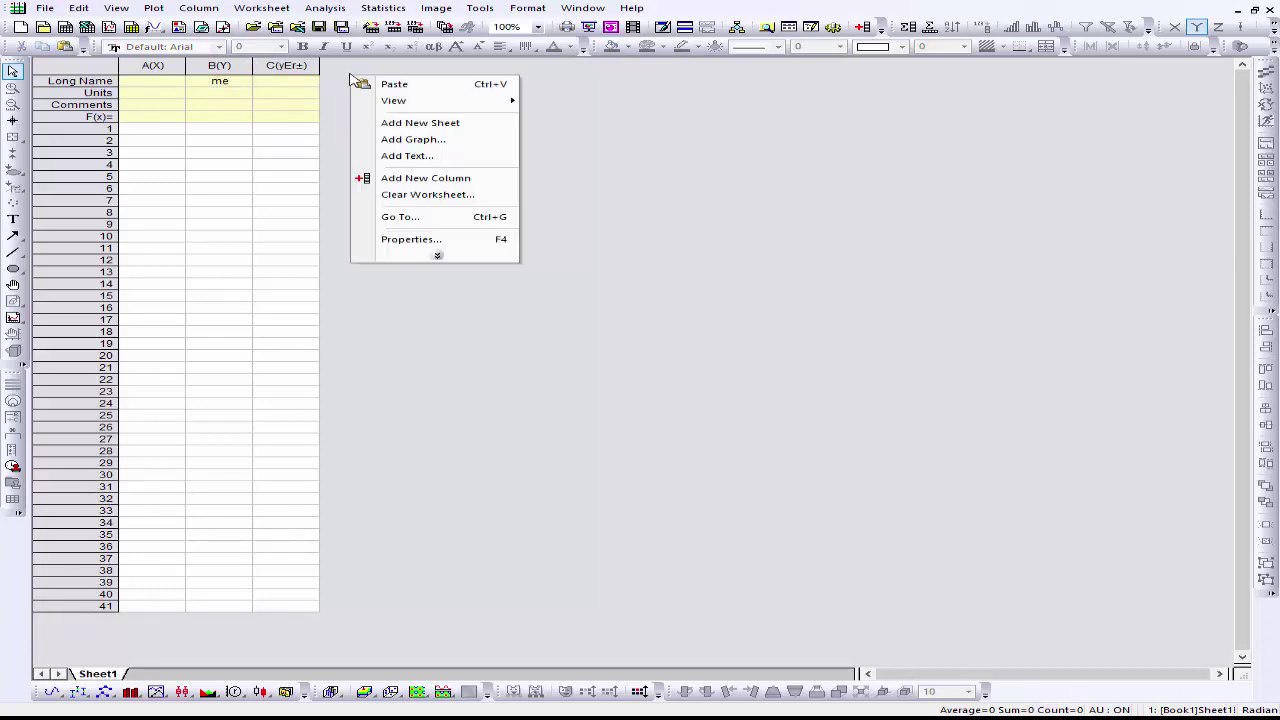
click(334, 68)
right_click(340, 72)
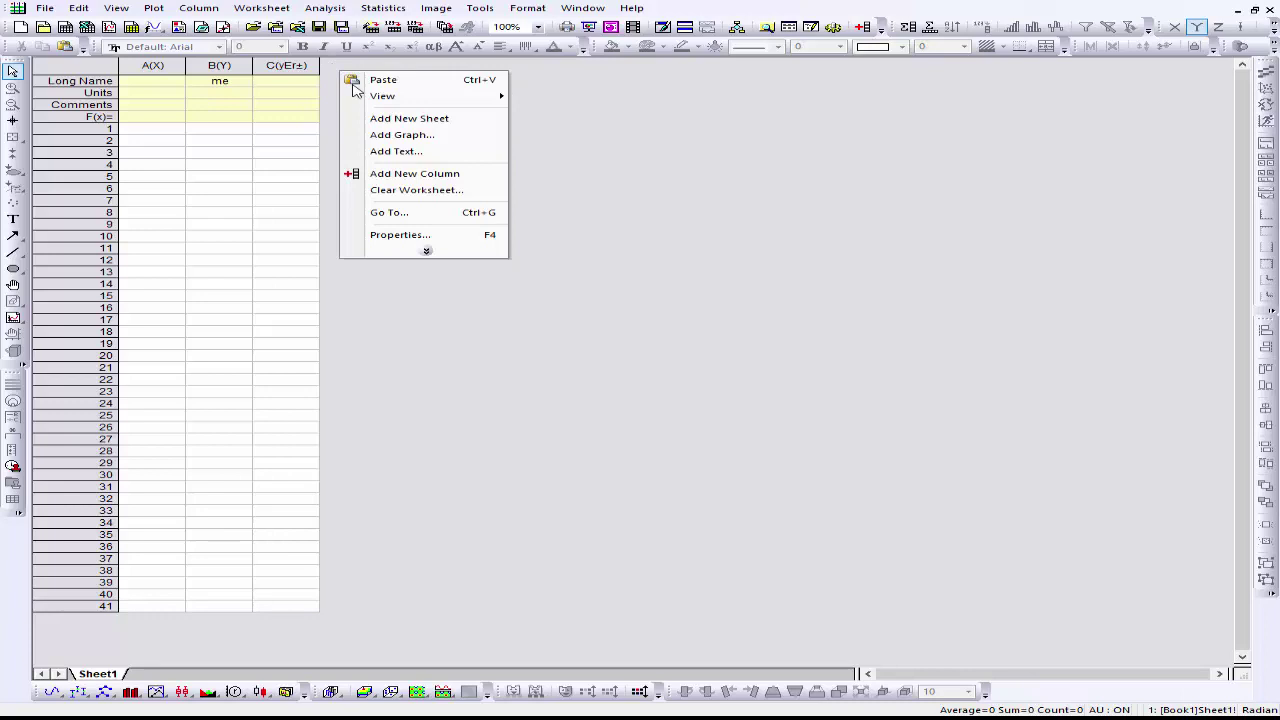
click(396, 176)
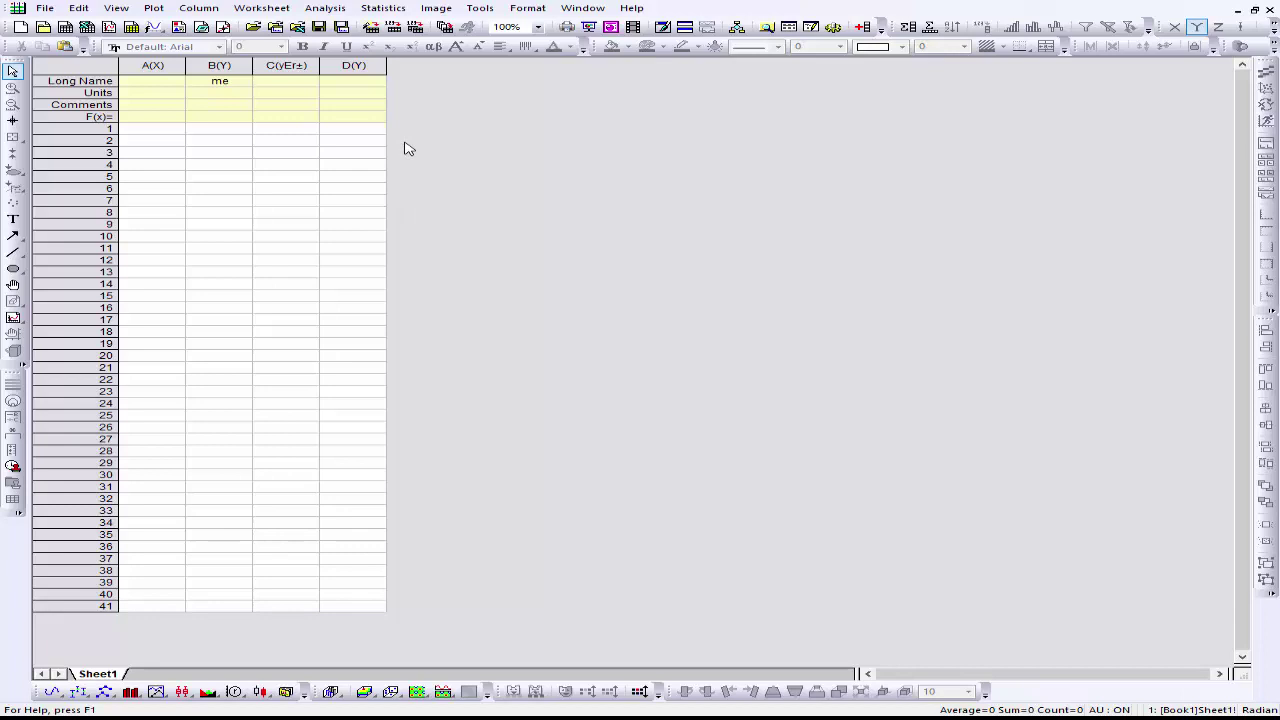
right_click(421, 74)
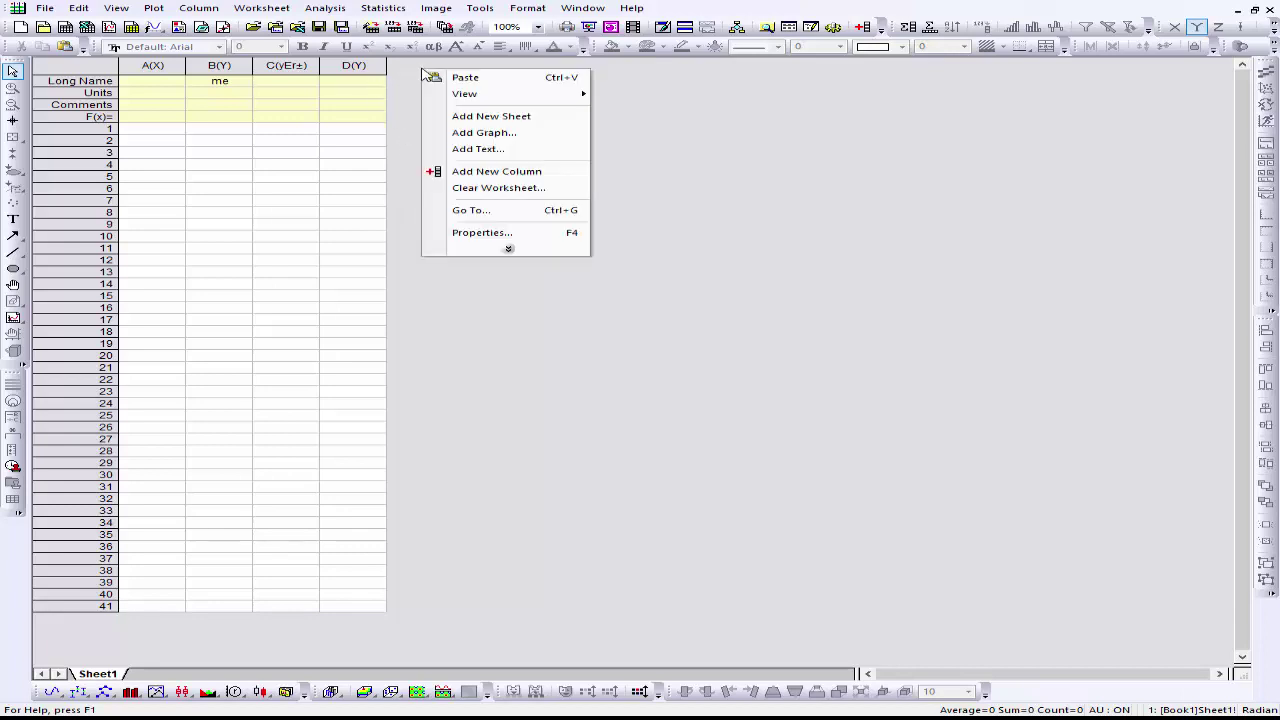
click(472, 172)
Set column E as a Y Error column for the data in column D
click(365, 66)
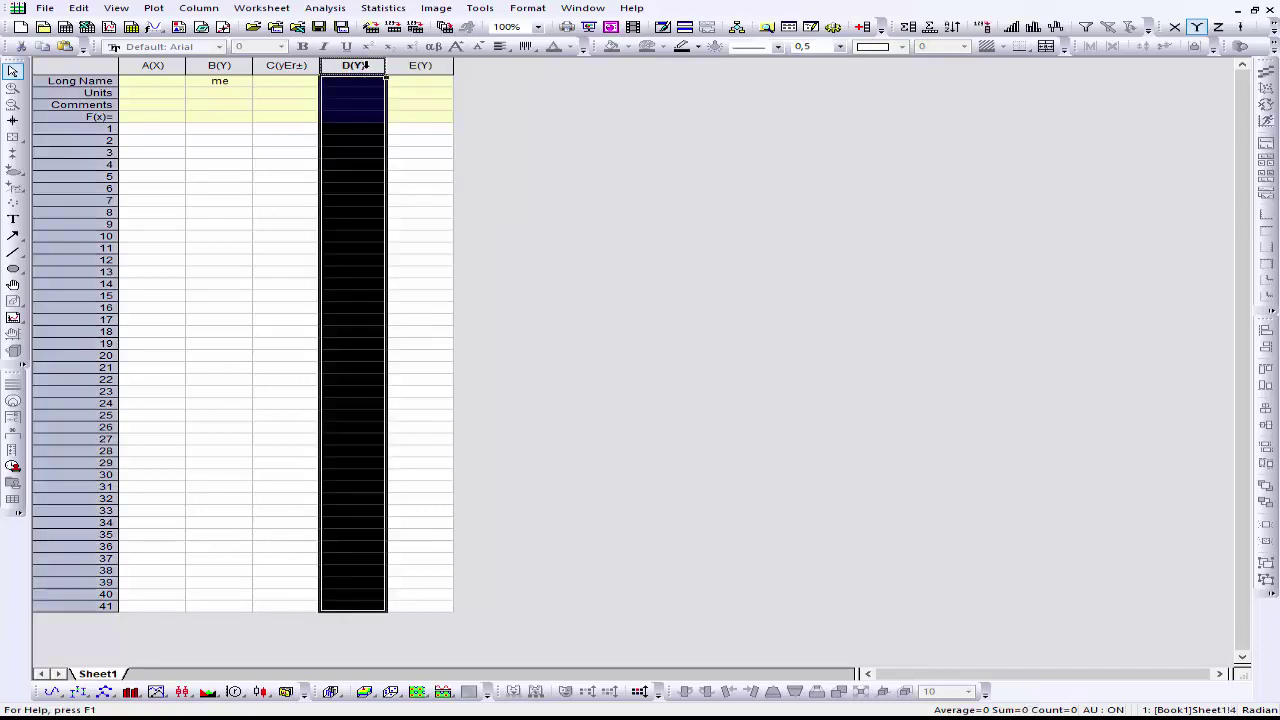
click(420, 66)
click(355, 66)
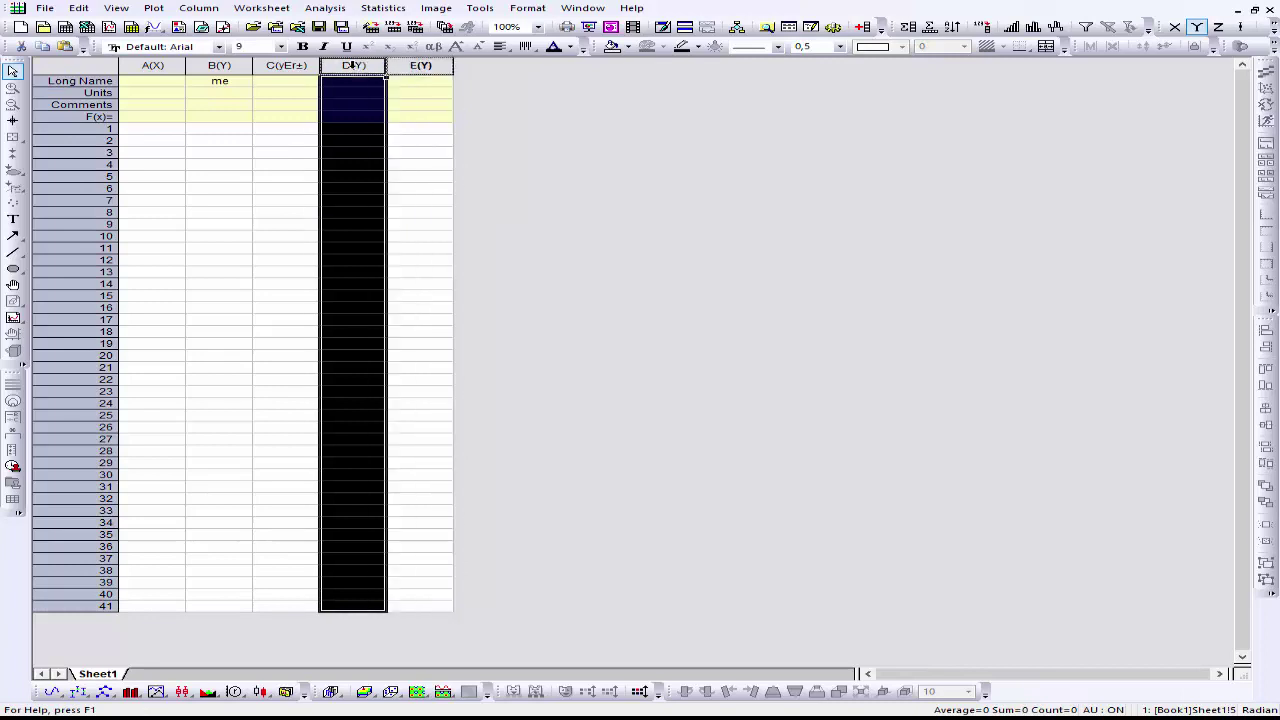
drag(353, 64, 408, 66)
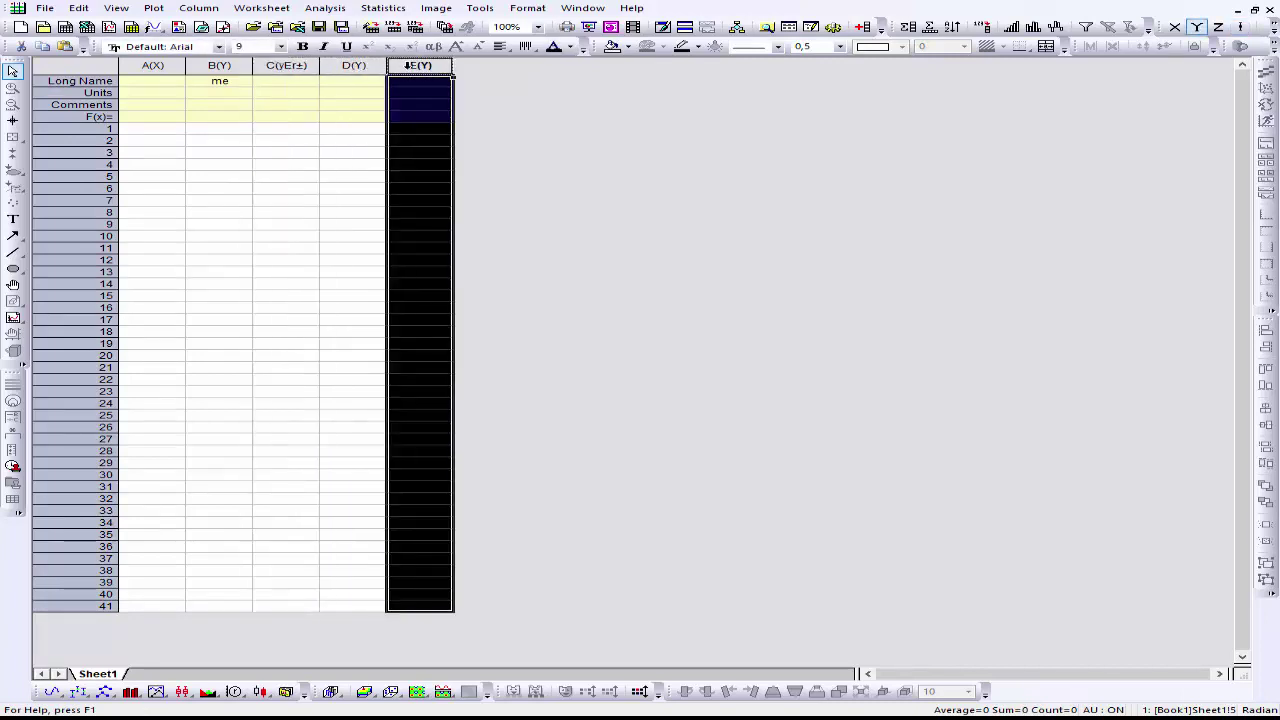
right_click(408, 66)
mouse_move(553, 192)
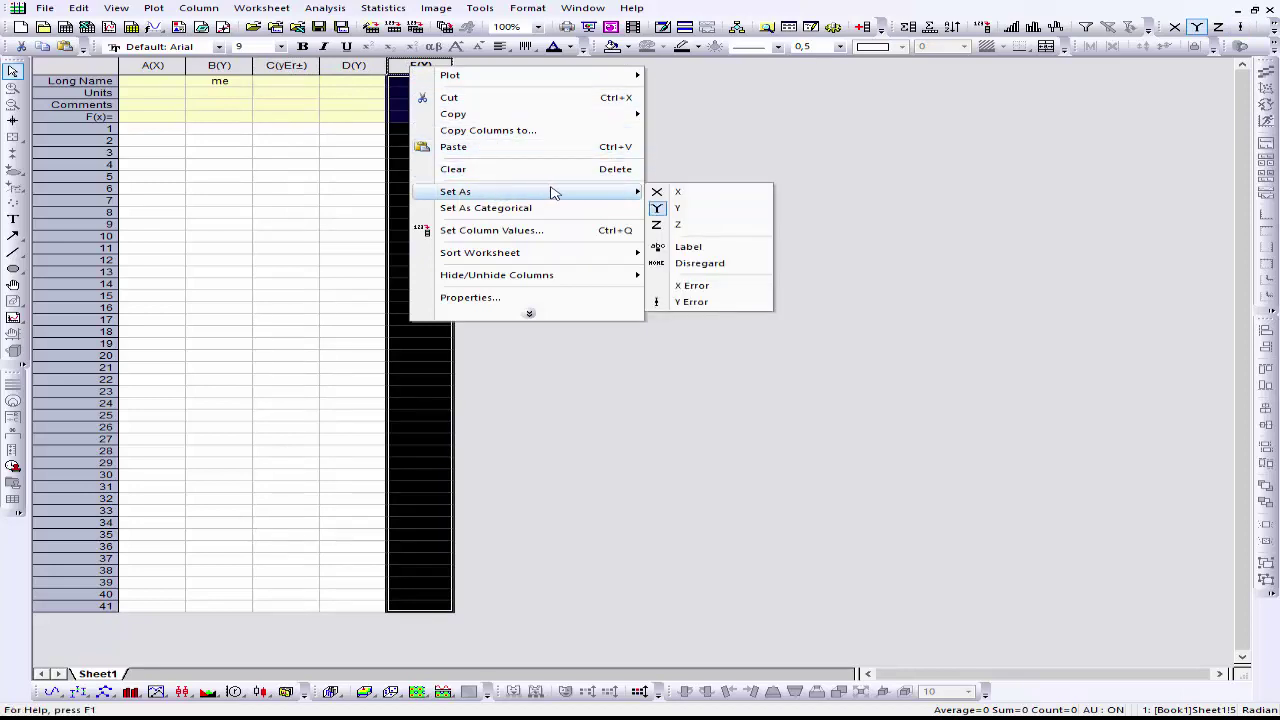
click(692, 301)
click(537, 144)
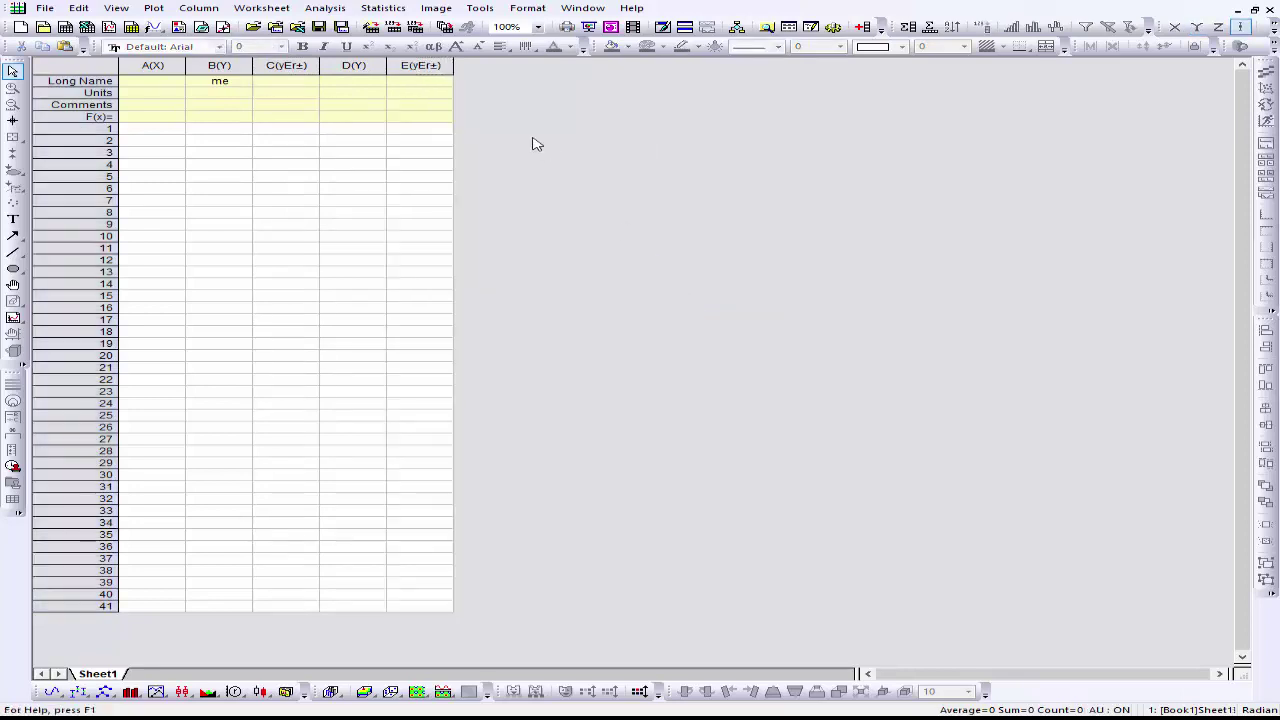
Add another pair of columns, F and G, to the worksheet
right_click(492, 77)
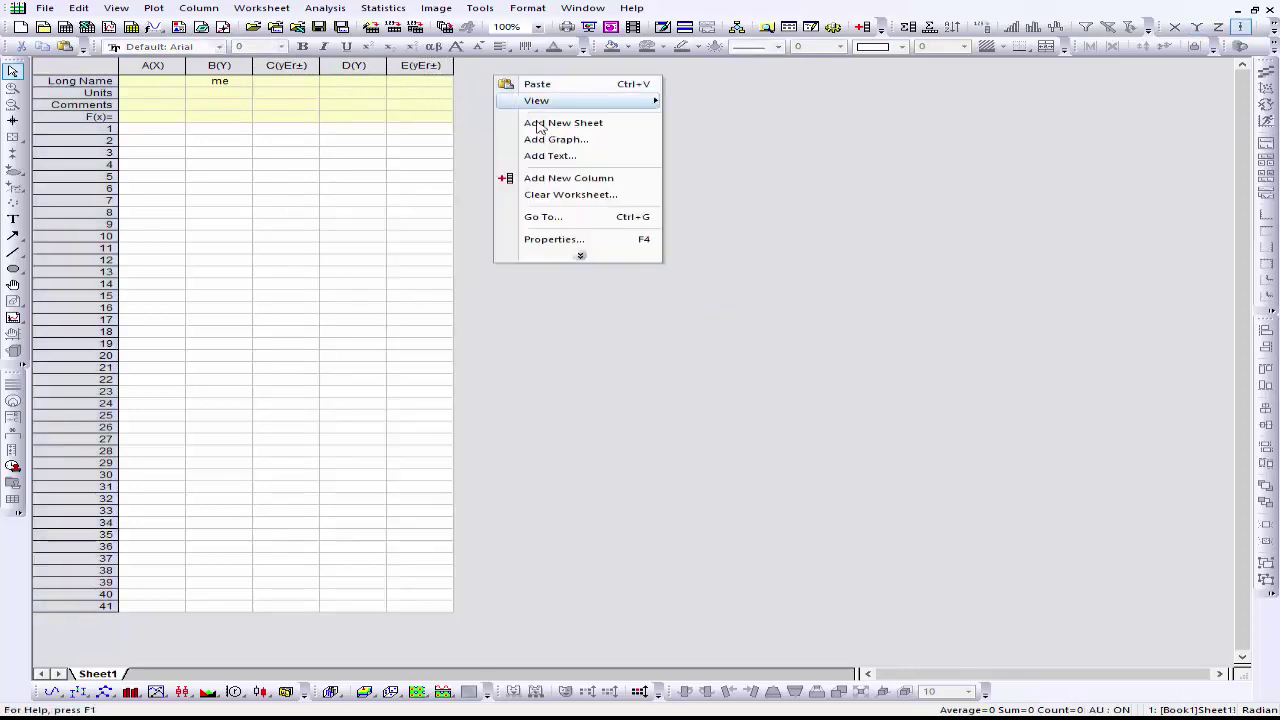
click(558, 180)
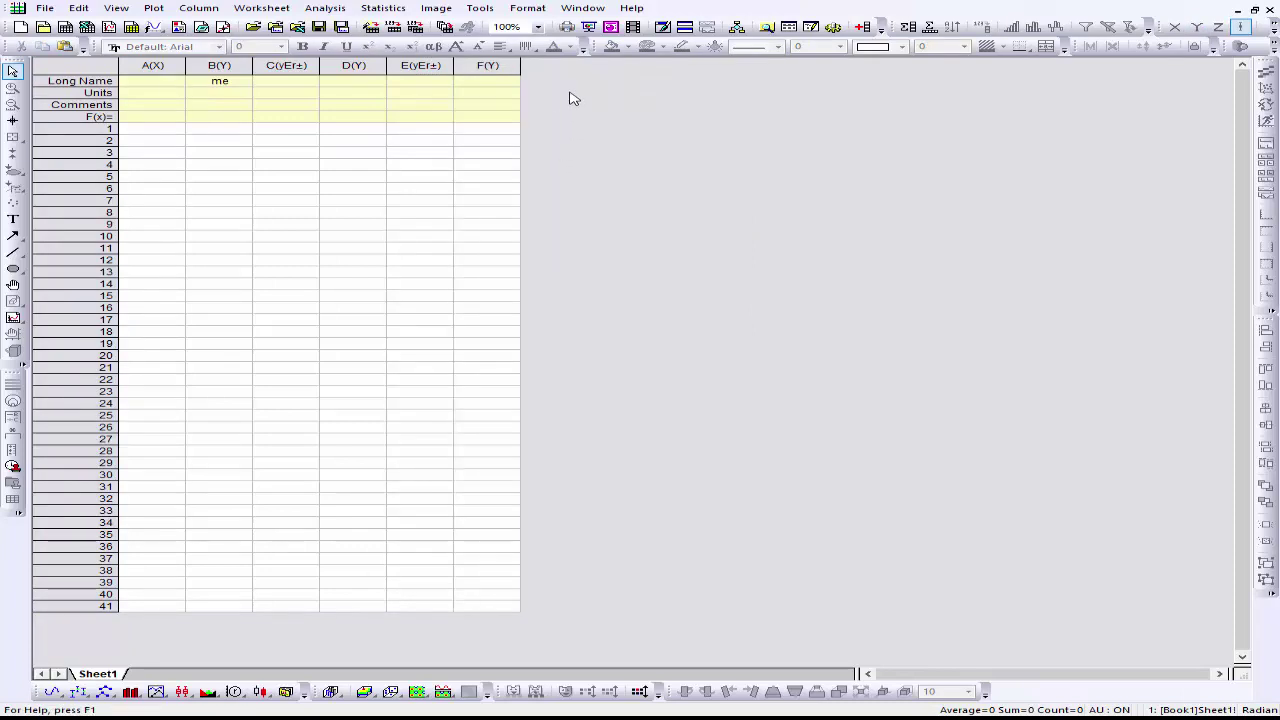
right_click(570, 96)
click(612, 196)
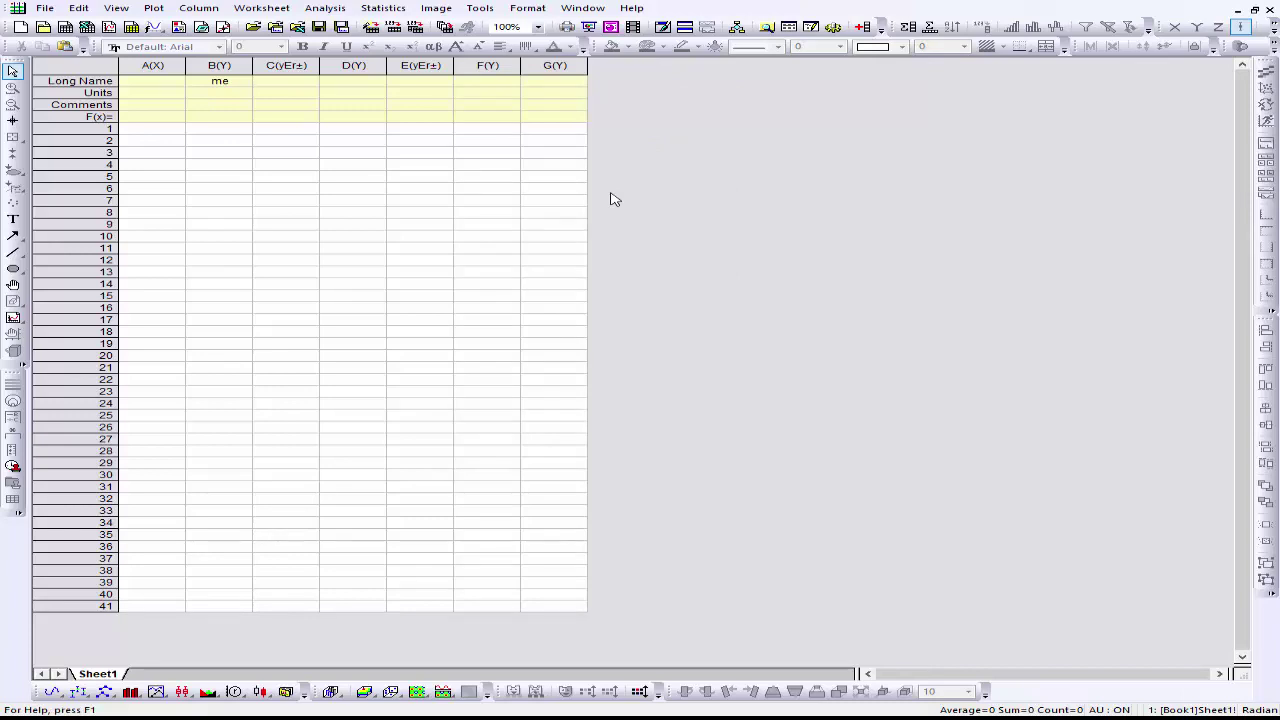
Set column G as a Y Error column for the data in column F
click(558, 65)
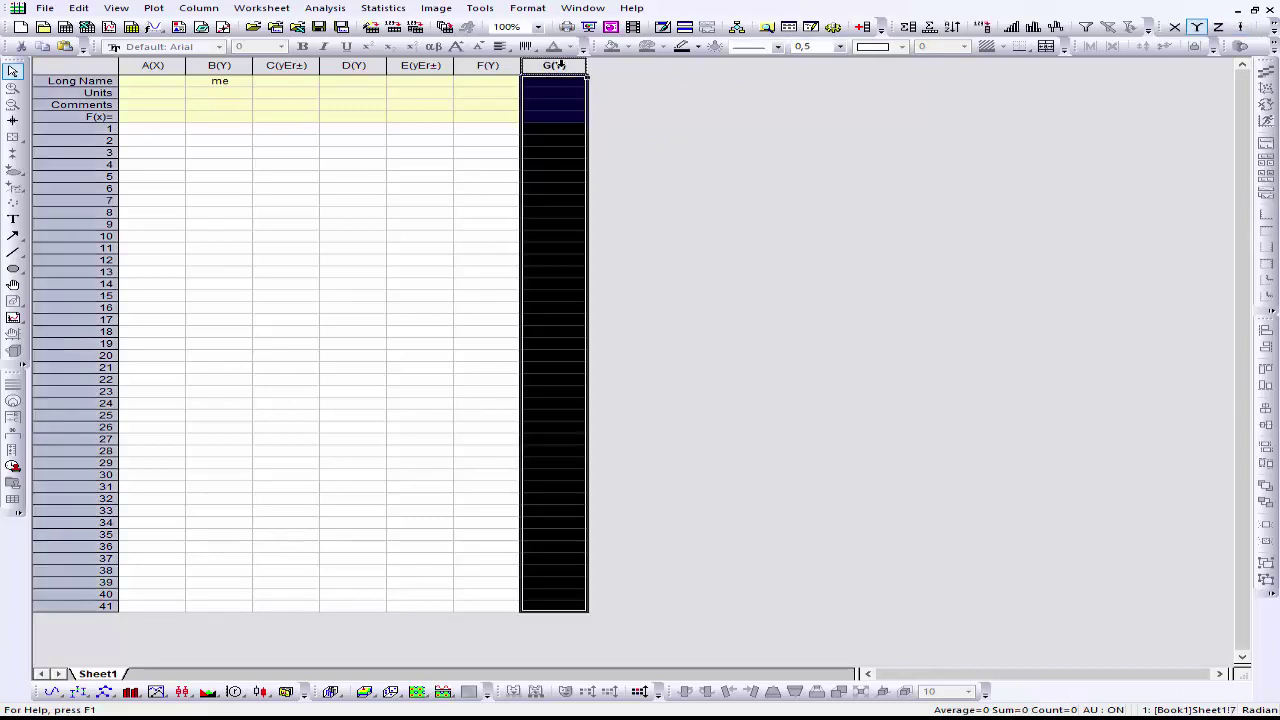
right_click(560, 65)
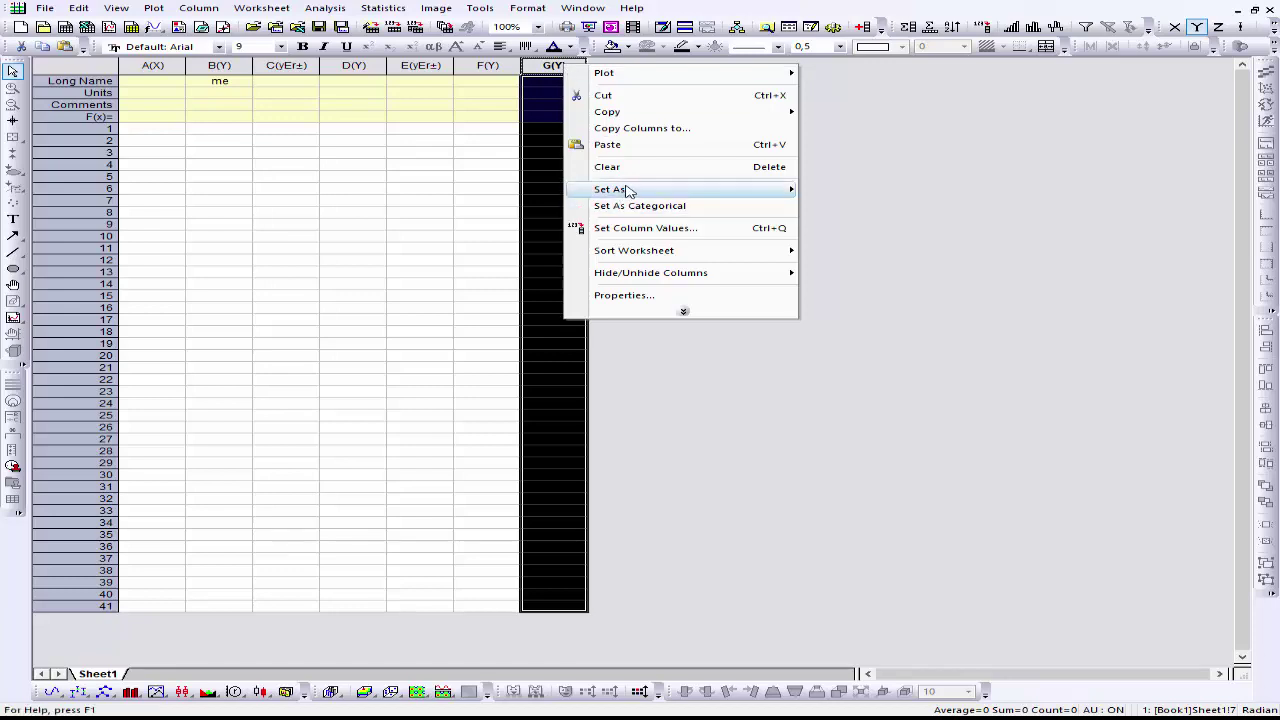
mouse_move(765, 190)
click(846, 300)
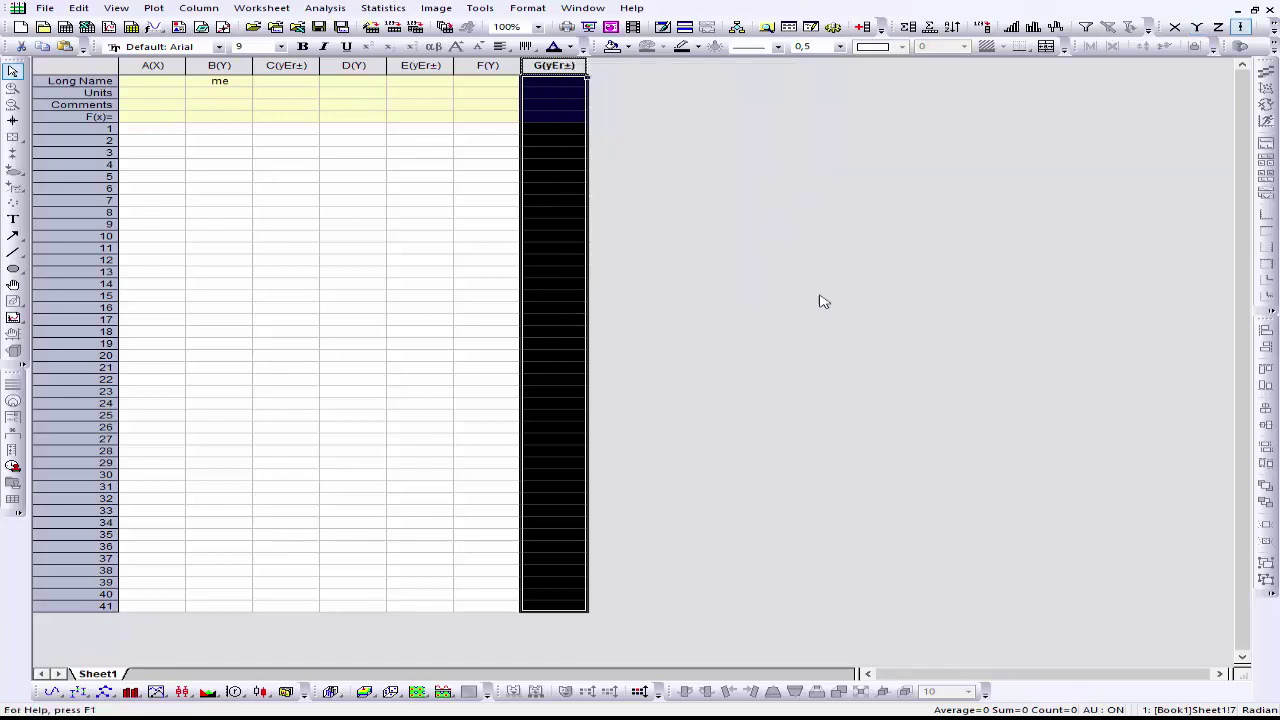
click(196, 142)
Enter the long names "iv" for column D and "aa" for column F
click(282, 81)
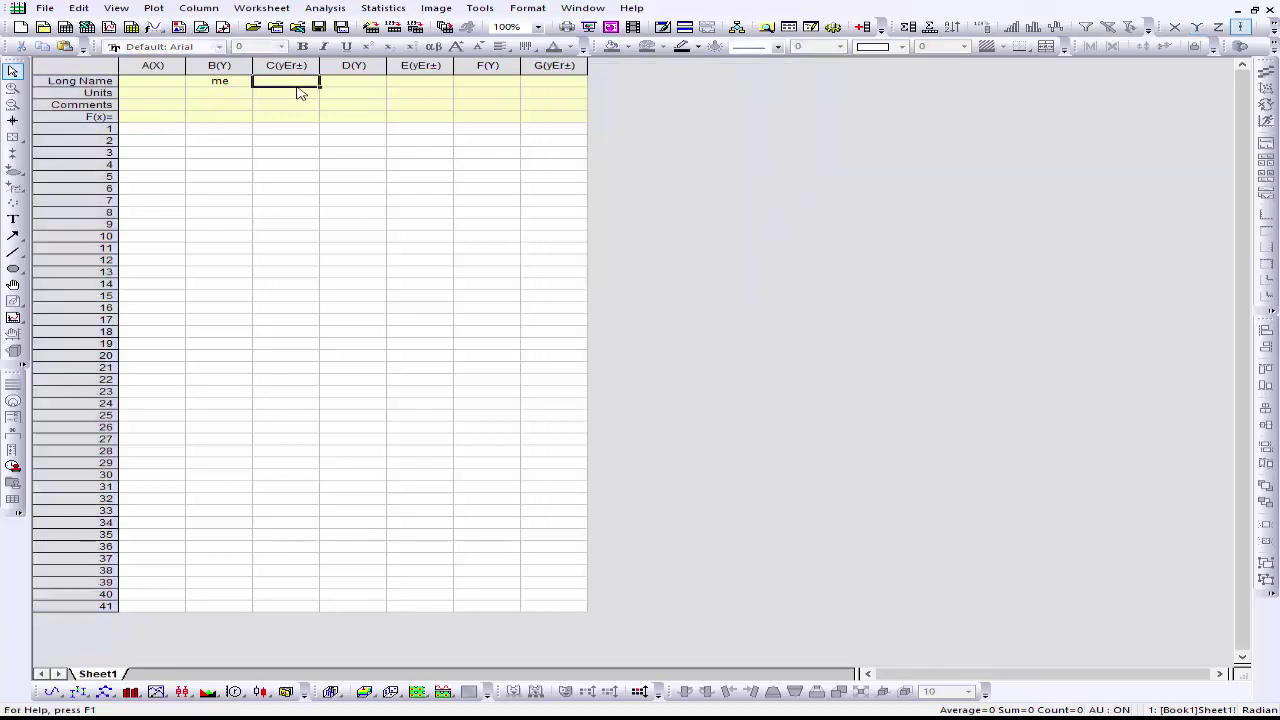
click(360, 84)
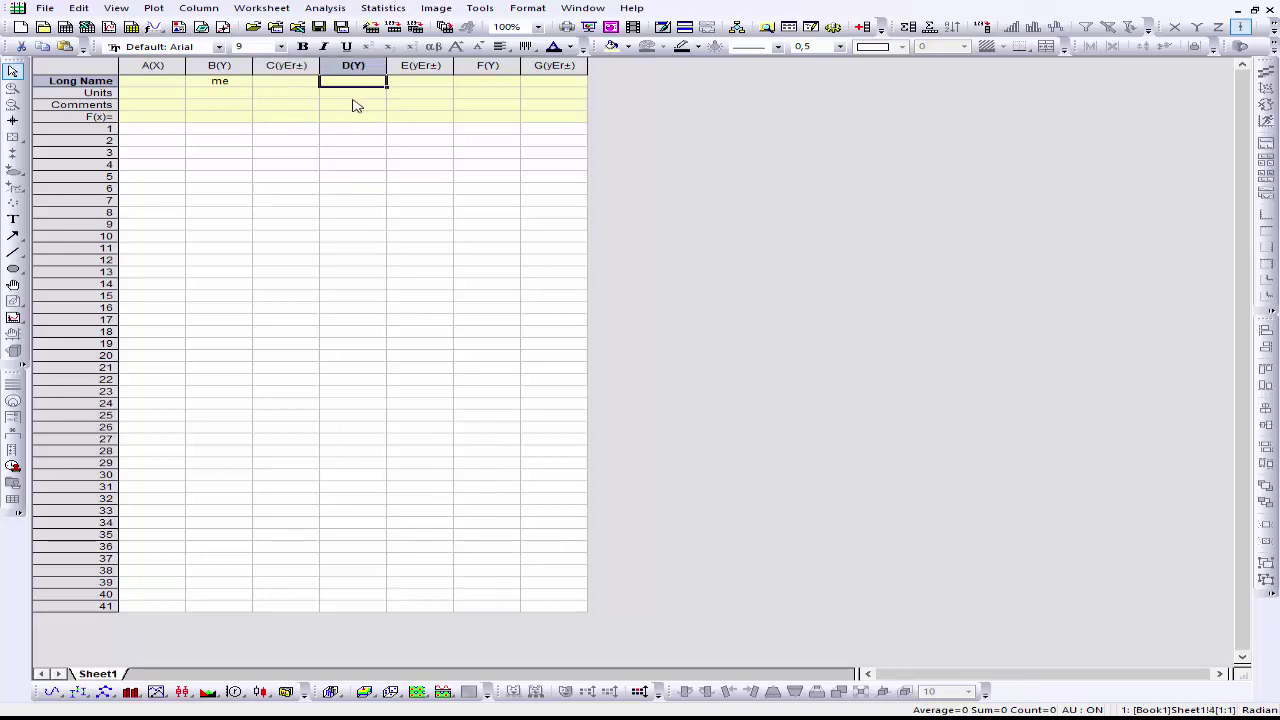
text(i)
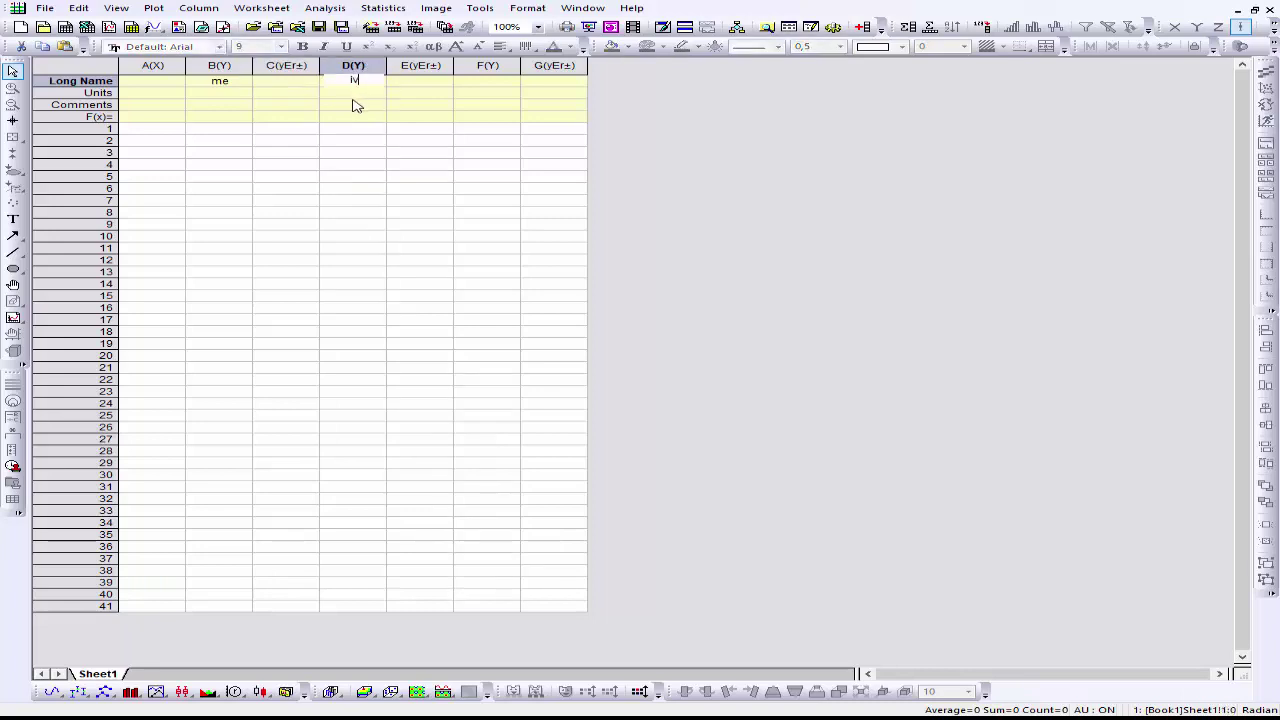
text(v)
click(497, 84)
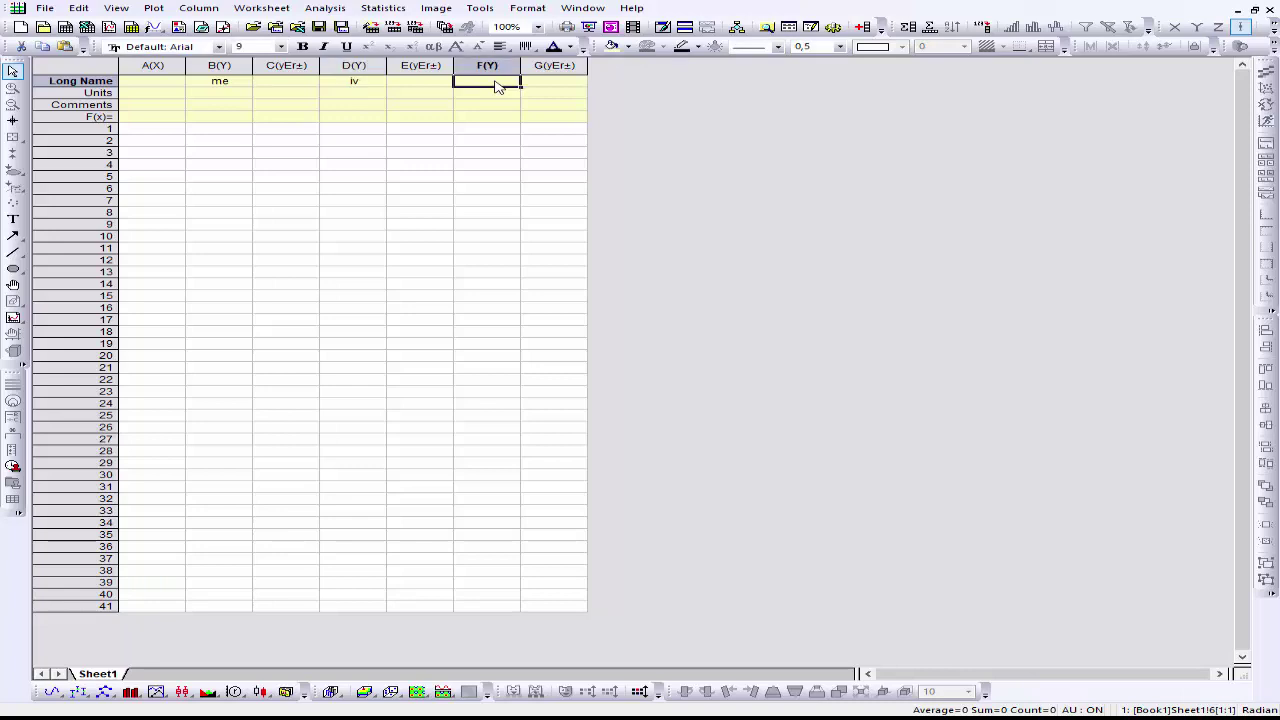
text(a)
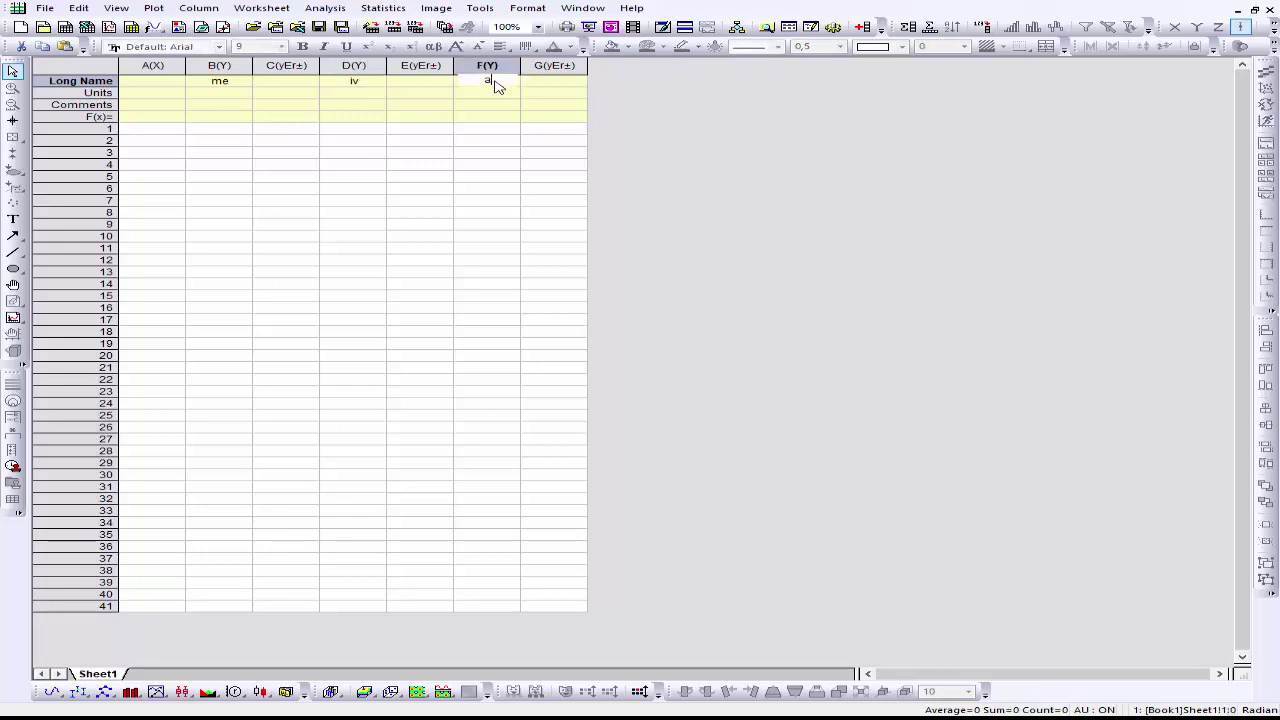
text(a)
click(532, 84)
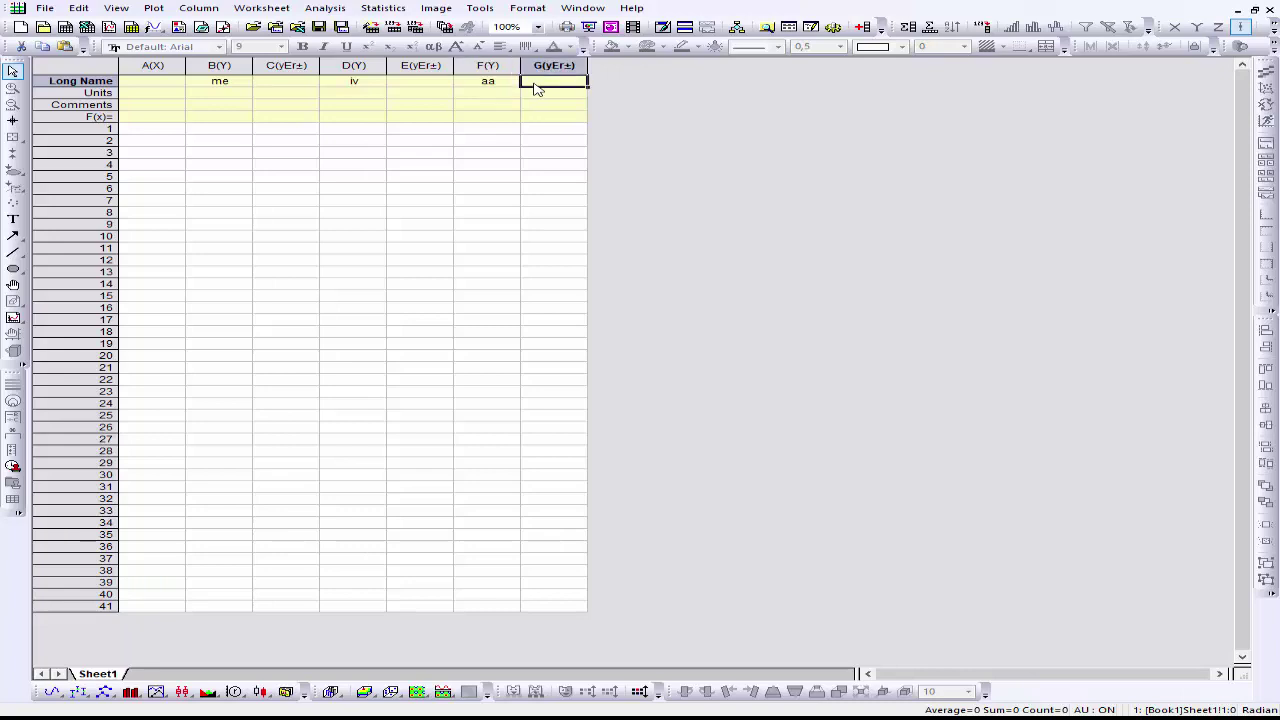
Enter the X values 1, 2 and 3 in rows 1 to 3 of column A
click(172, 133)
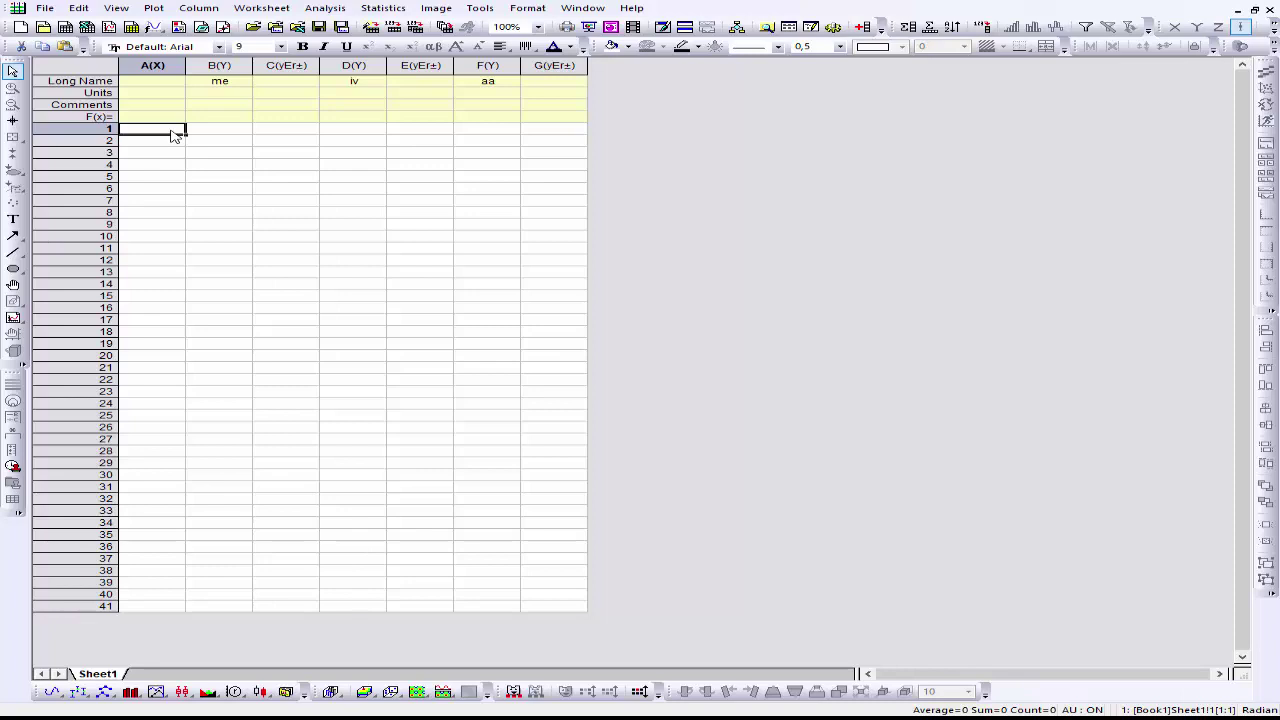
click(176, 131)
text(1)
click(171, 144)
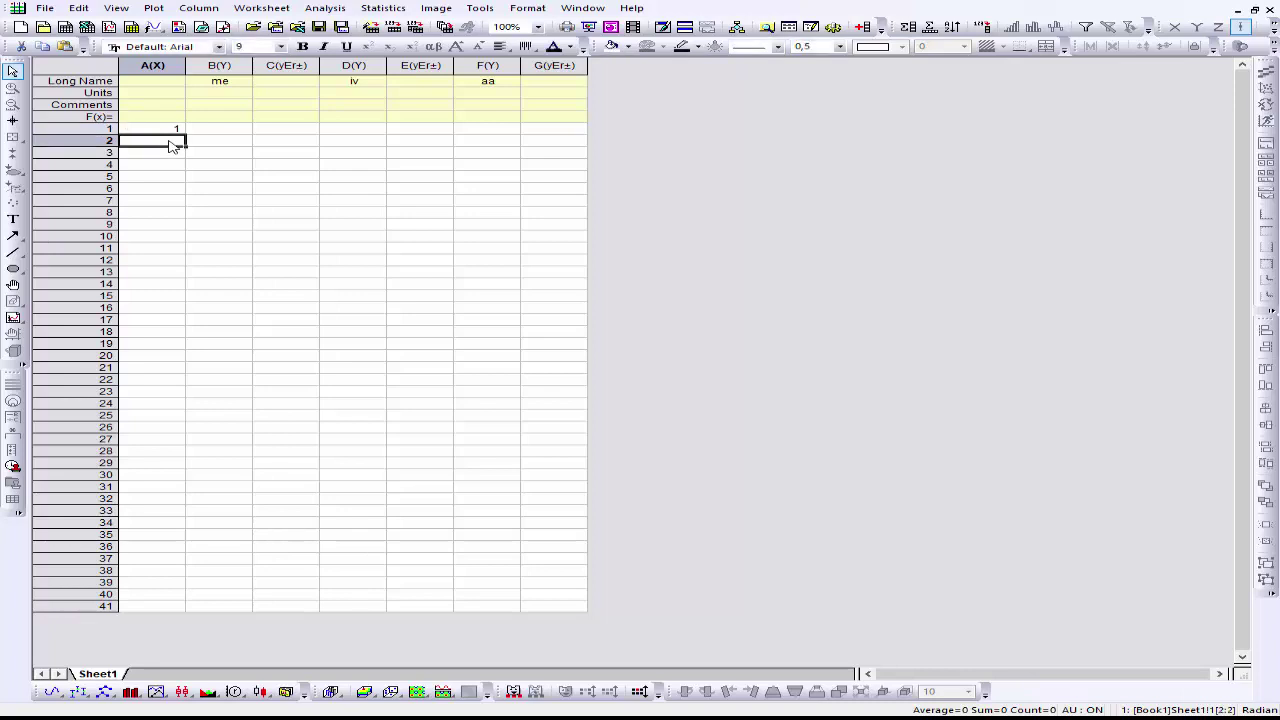
text(2)
click(171, 157)
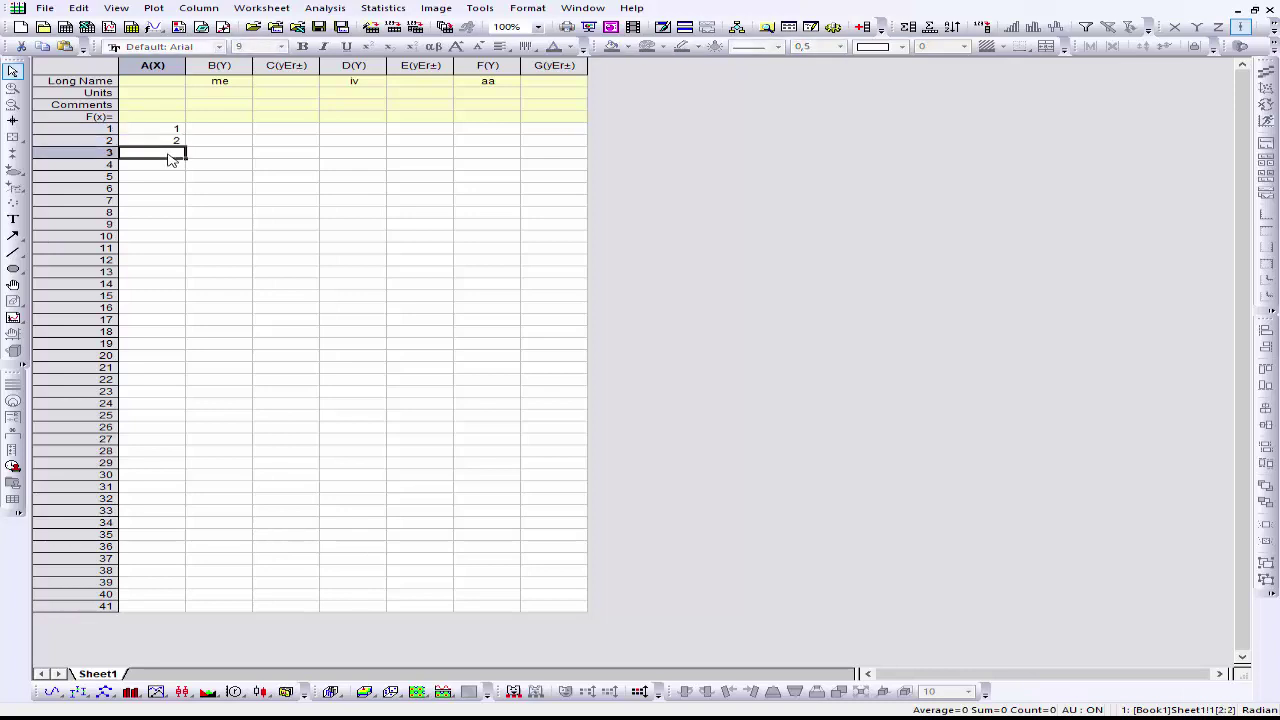
click(171, 159)
text(3)
click(200, 160)
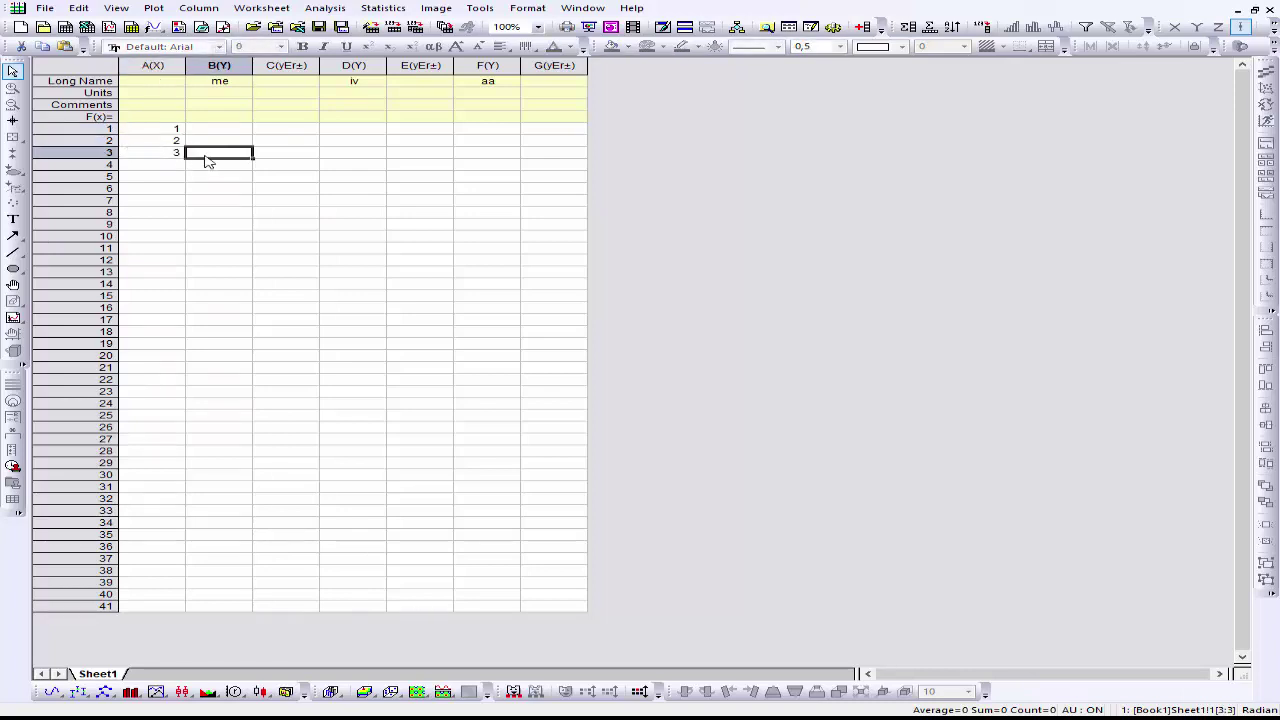
Enter "concreto" as the long name of column A
click(164, 83)
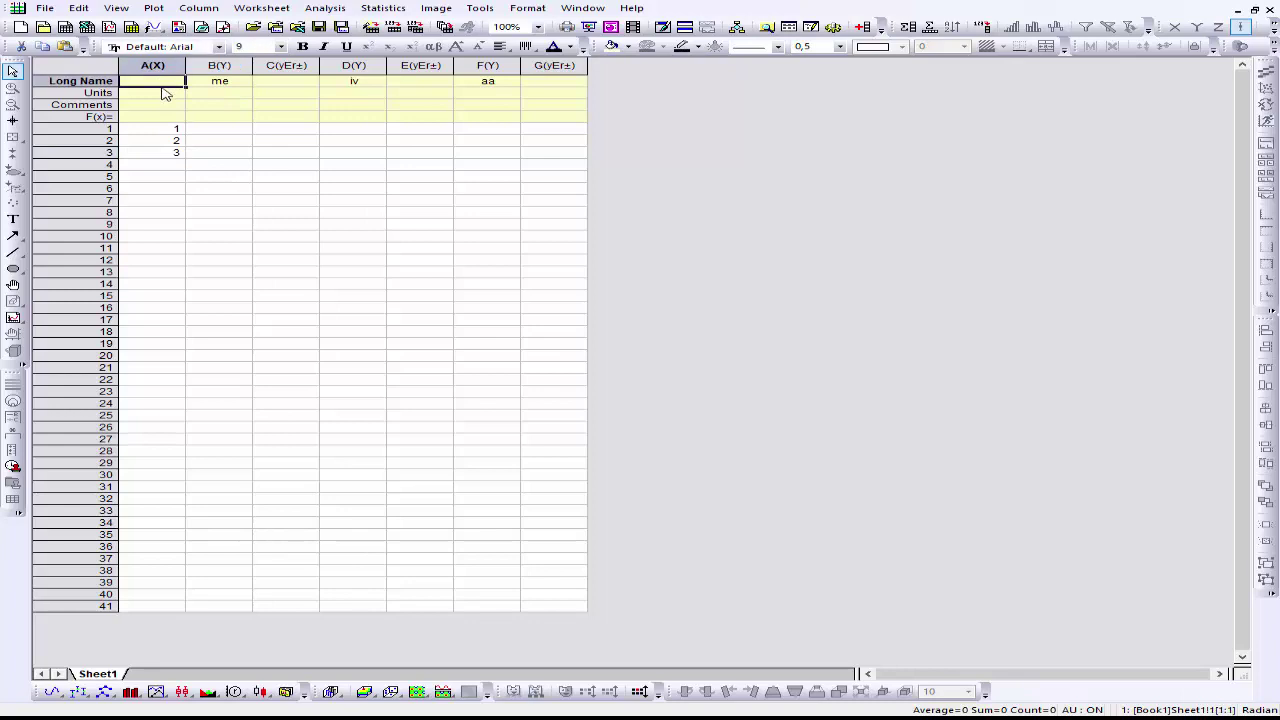
text(concret)
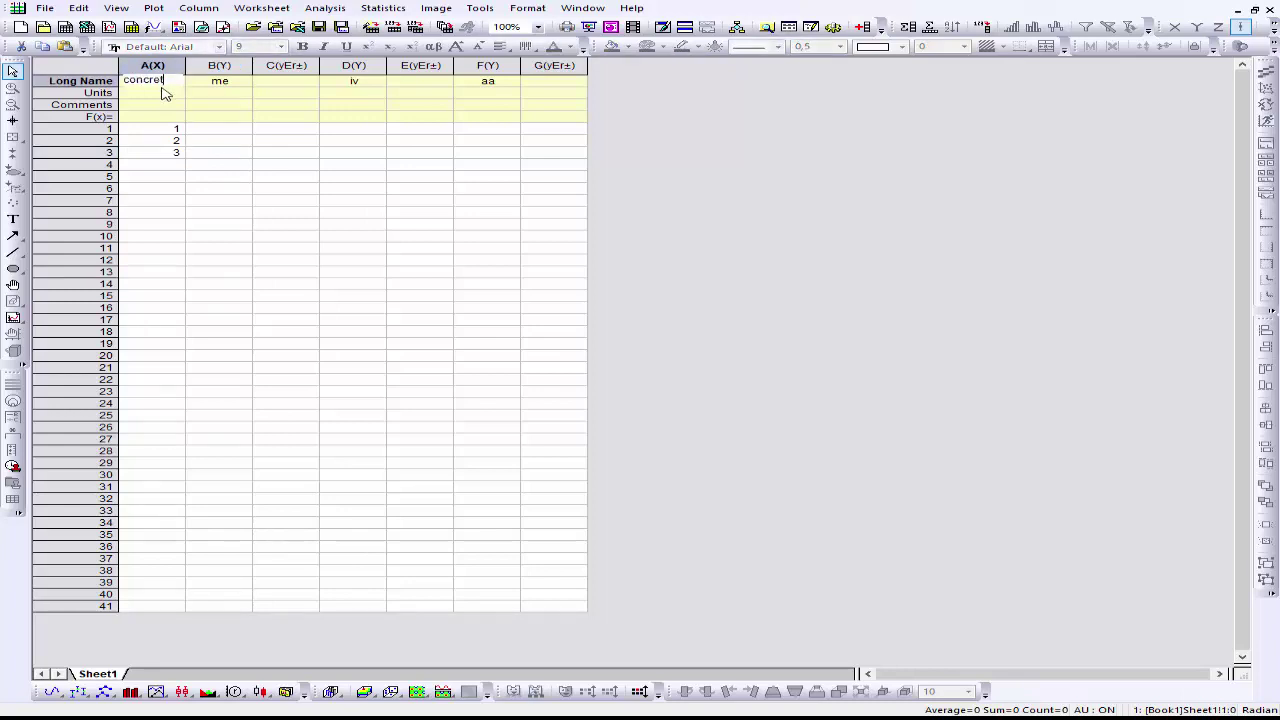
text(o)
click(246, 91)
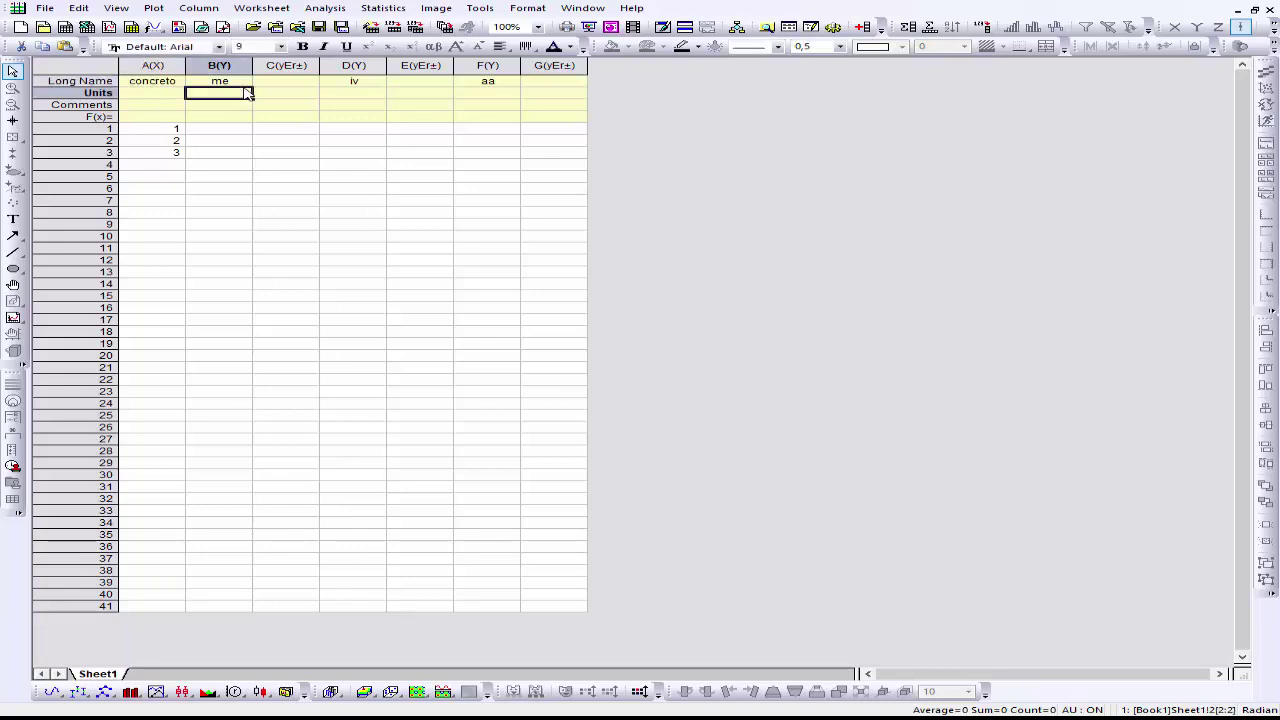
click(288, 95)
click(283, 114)
click(239, 108)
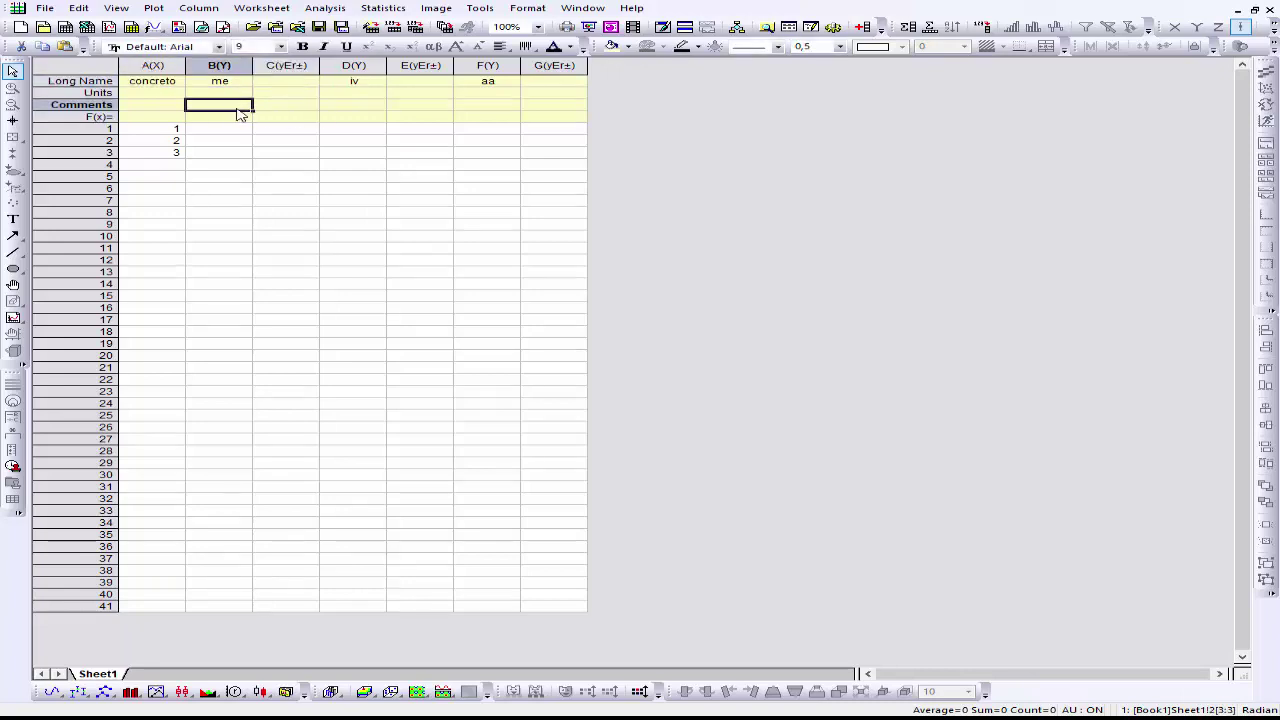
click(293, 91)
click(199, 108)
click(229, 94)
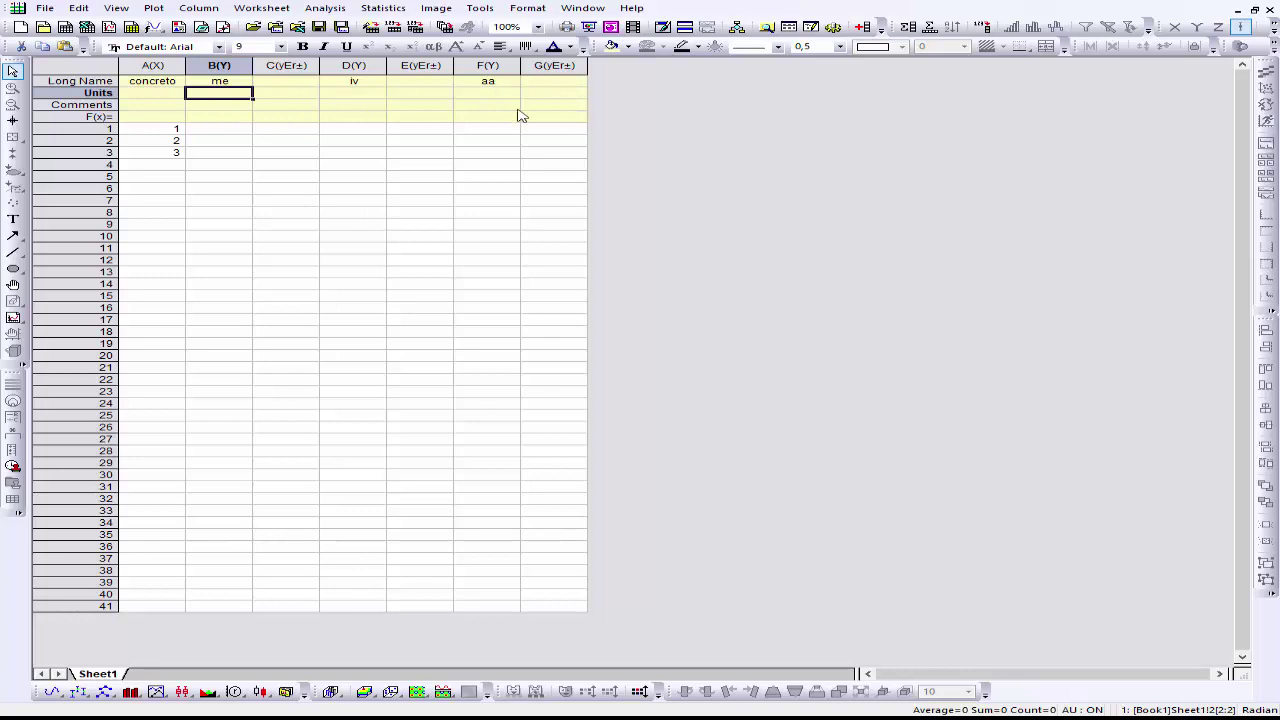
click(222, 118)
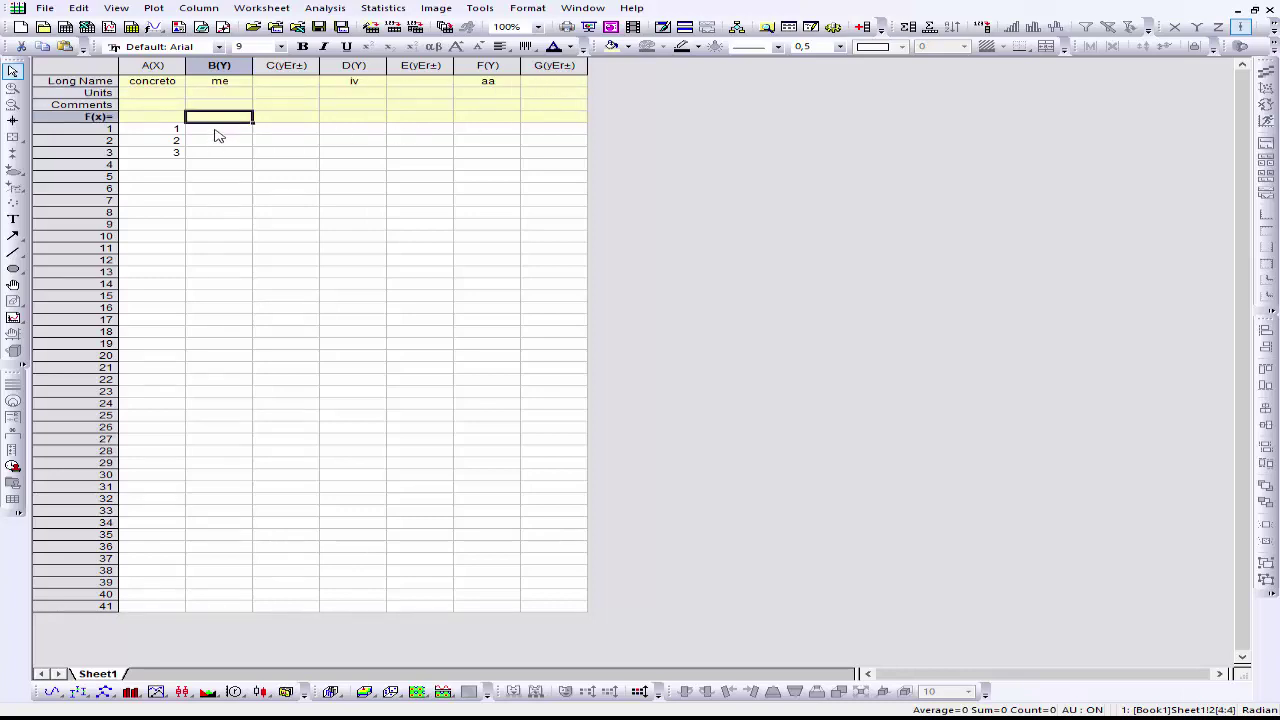
In row 1, enter 2500 for the "me" column and 100 as its Y error in column C
click(222, 130)
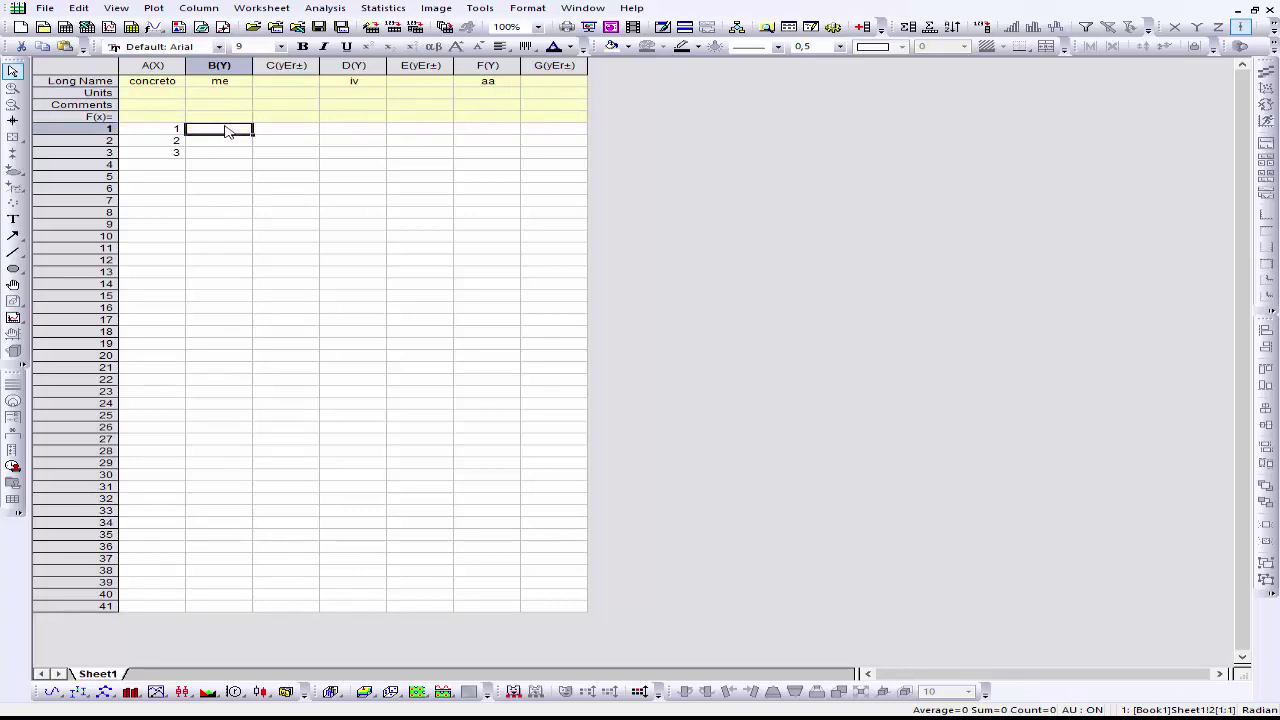
text(2)
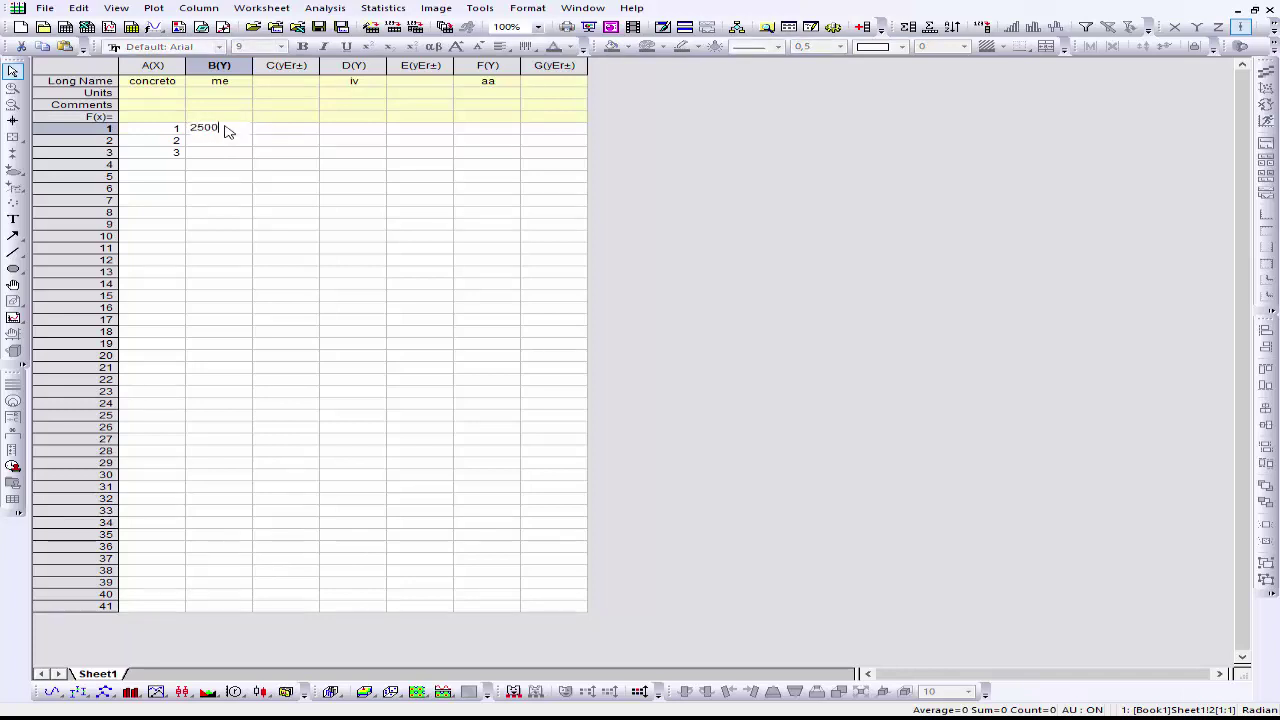
text(500)
click(286, 131)
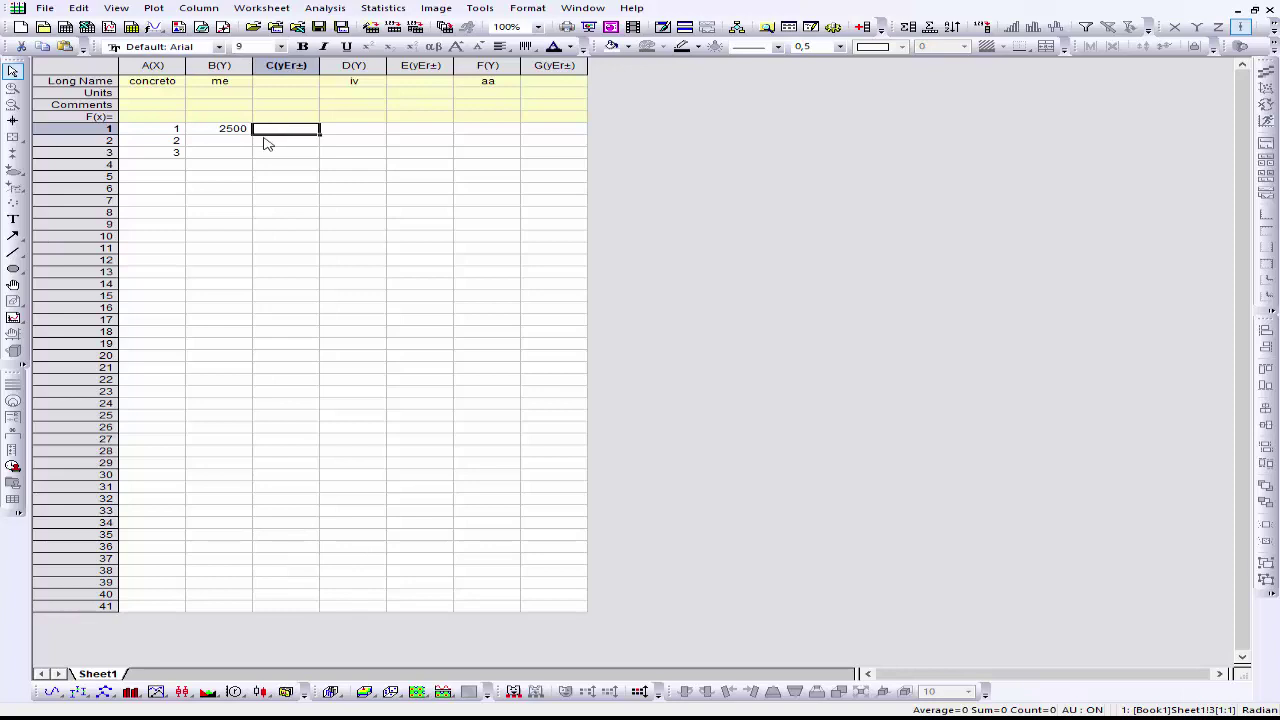
text(10)
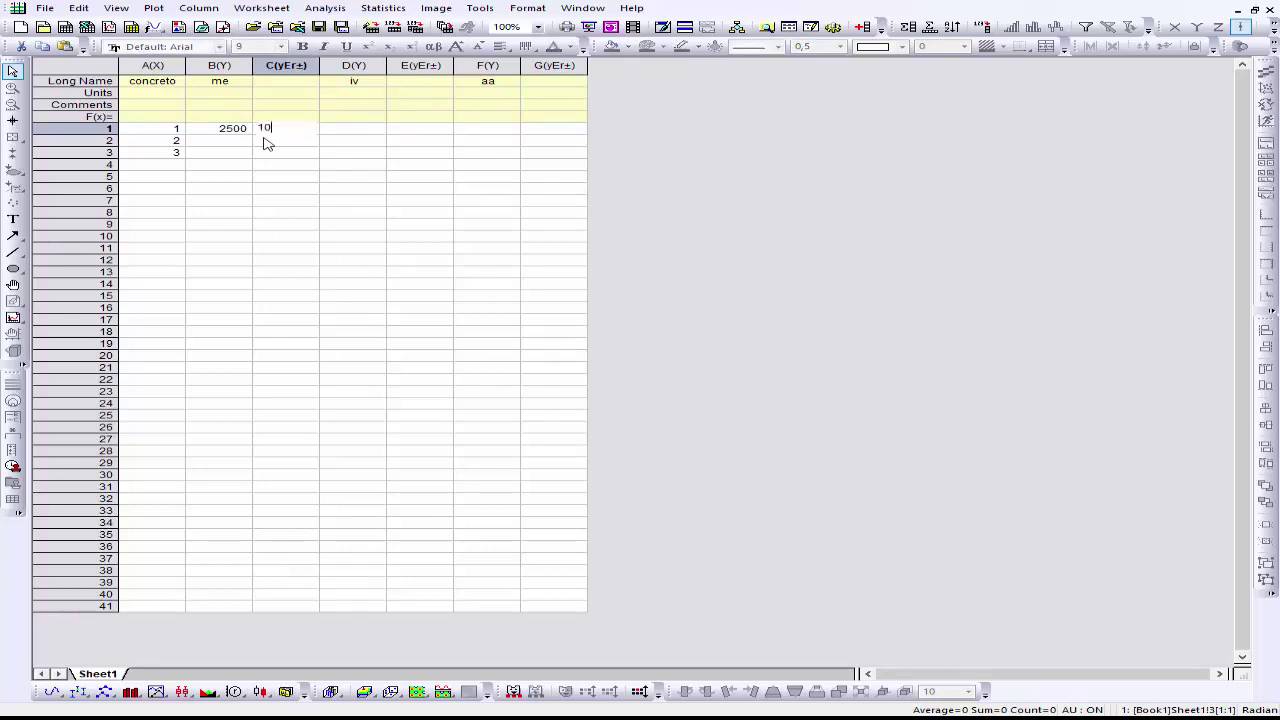
text(0)
click(362, 132)
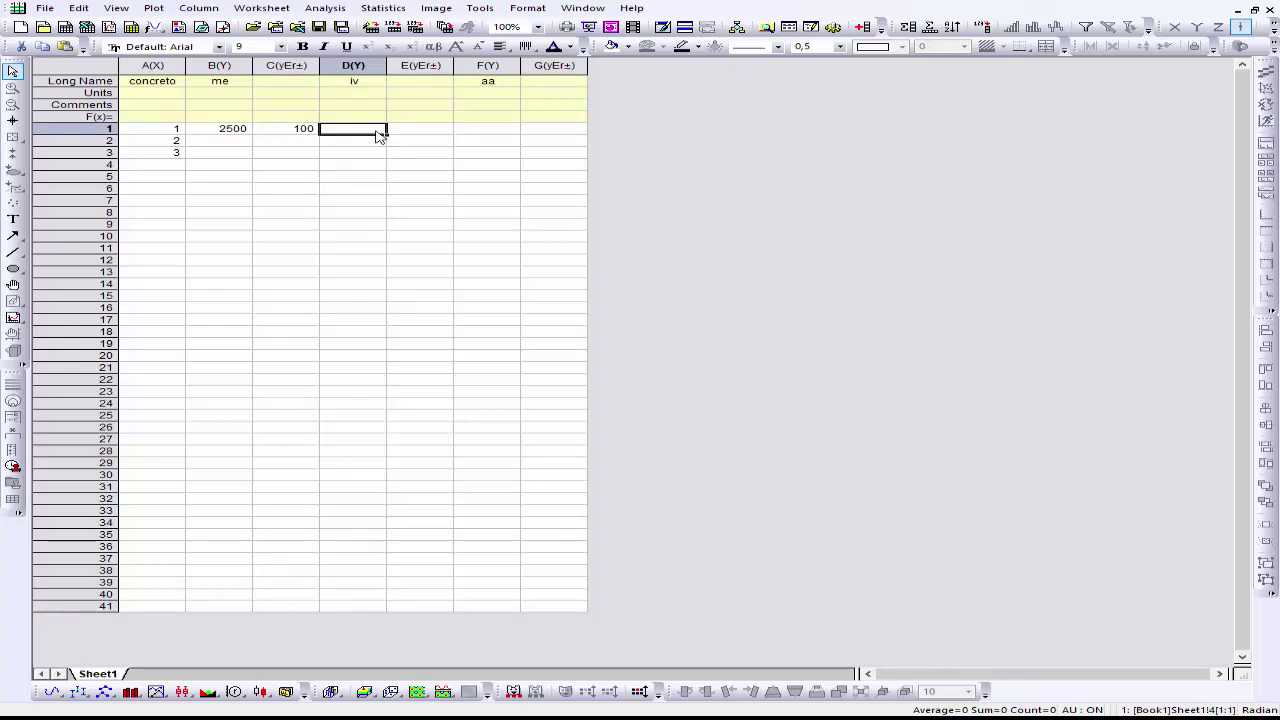
In row 2, enter 15 for the "iv" column and 2 as its Y error in column E
click(365, 143)
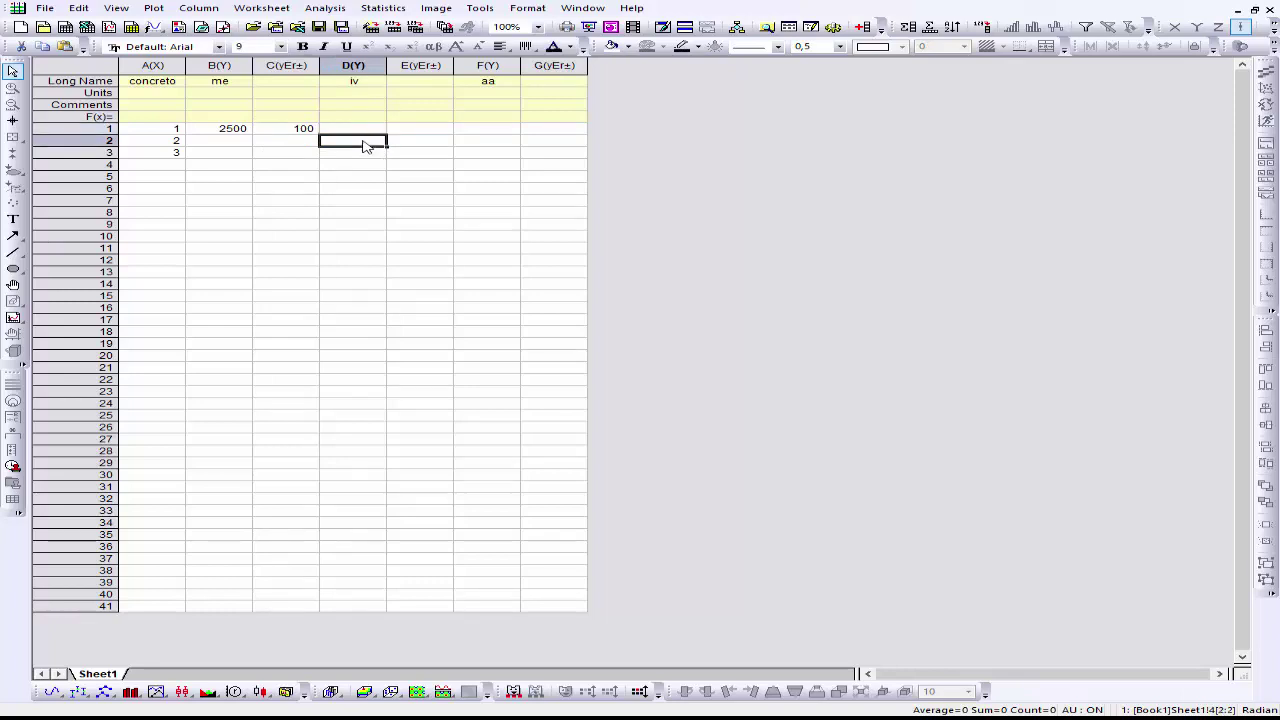
text(15)
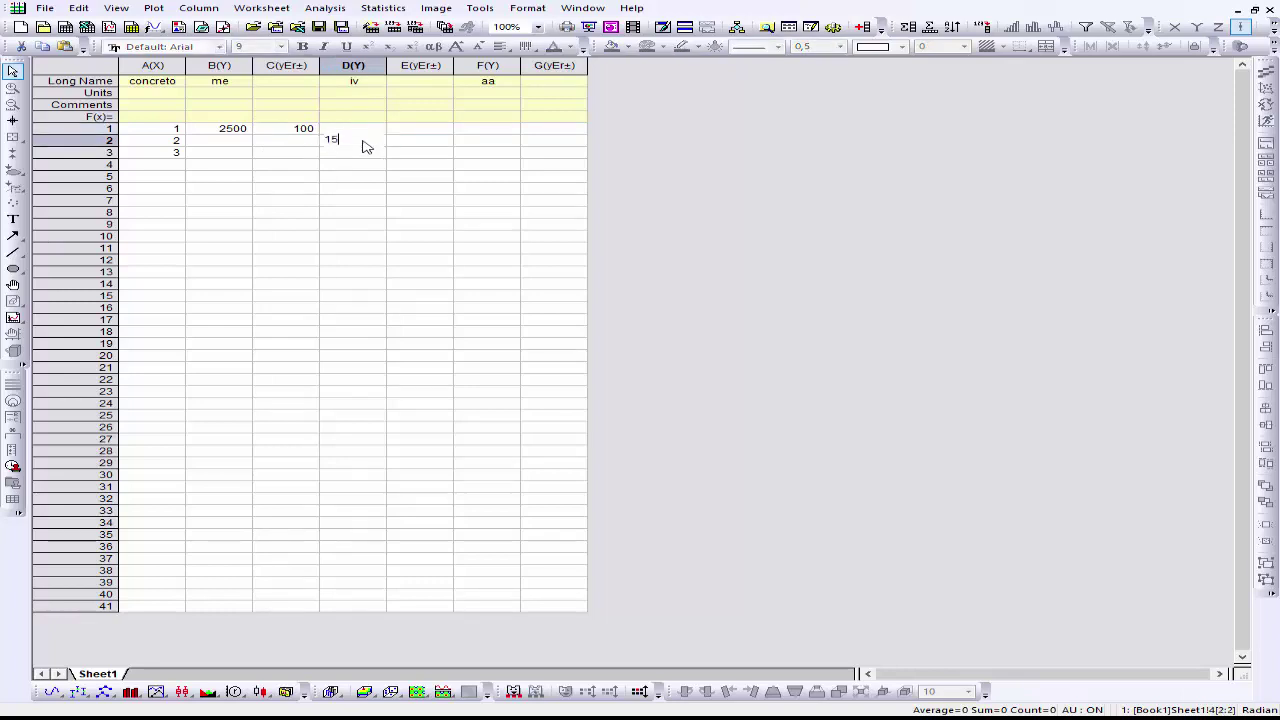
click(410, 147)
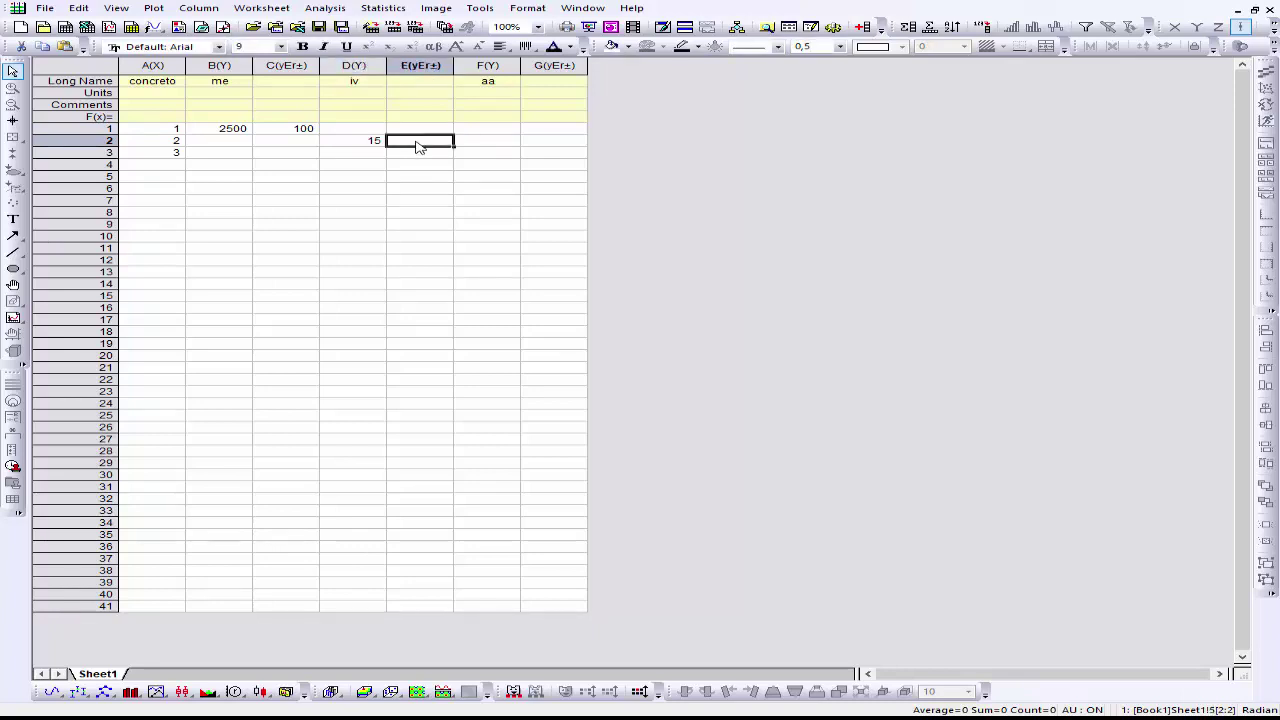
text(2)
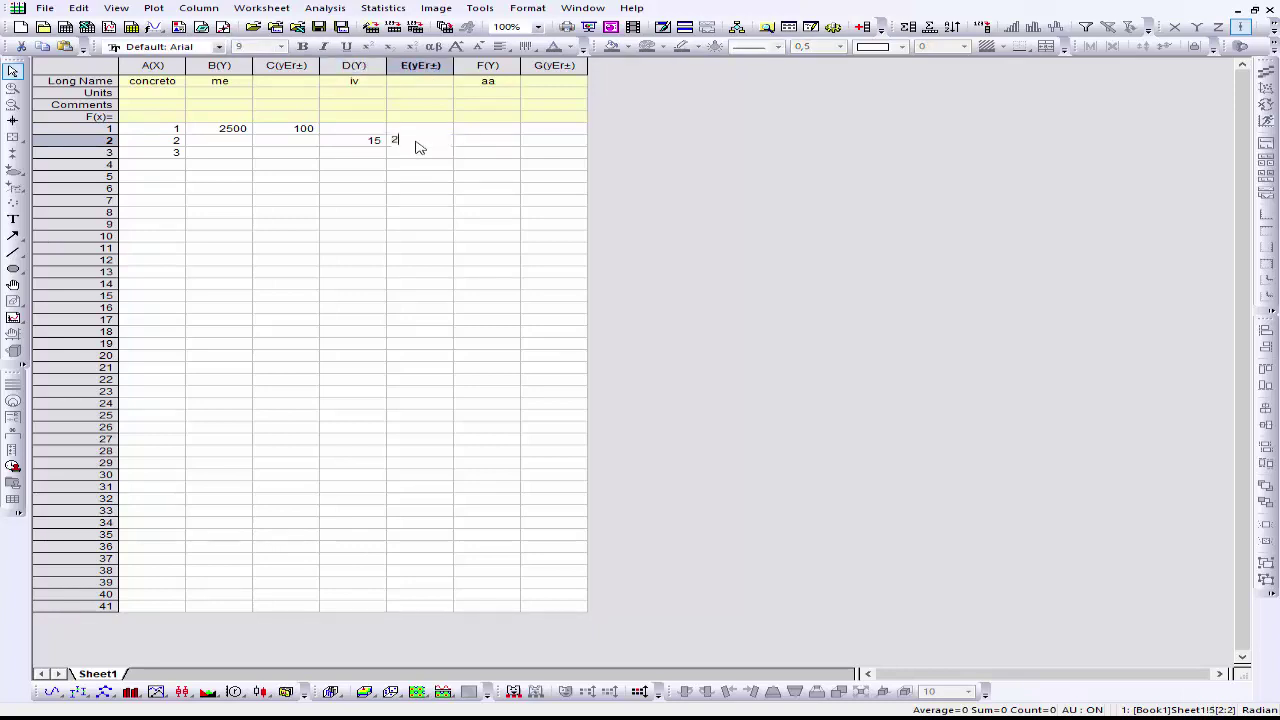
click(490, 142)
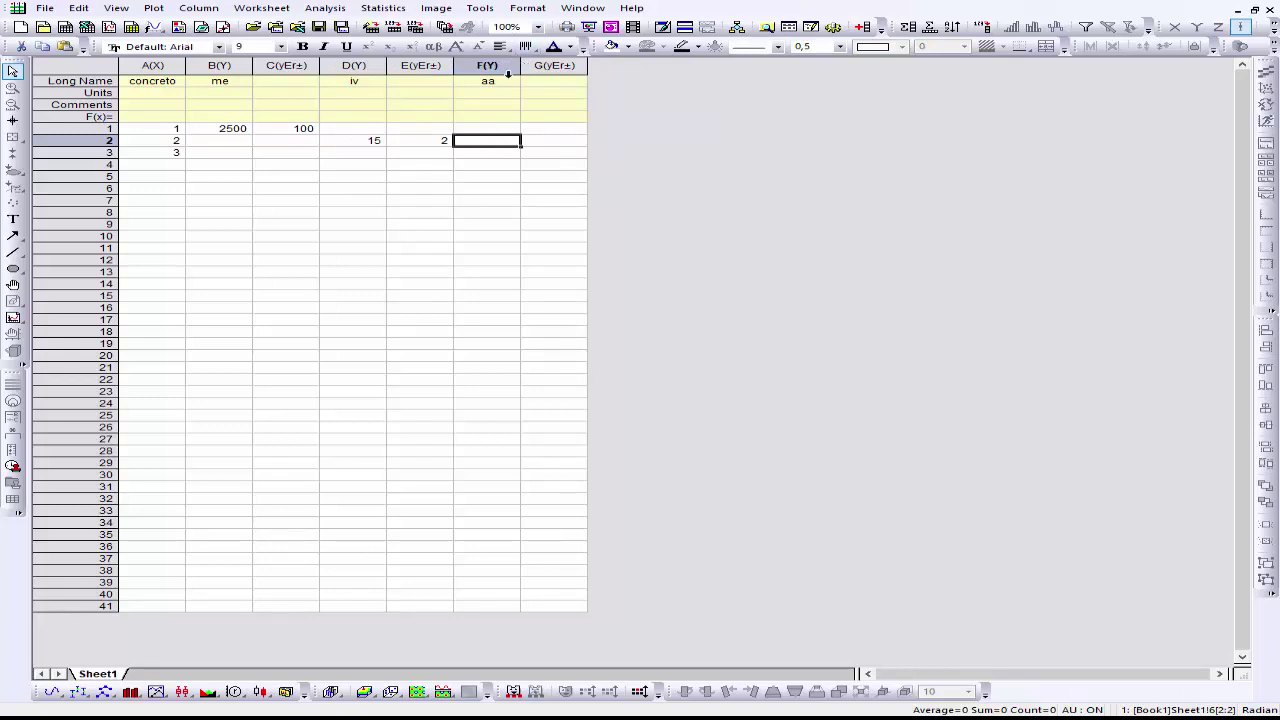
In row 3, enter 7 for the "aa" column and 1 as its Y error in column G
click(500, 152)
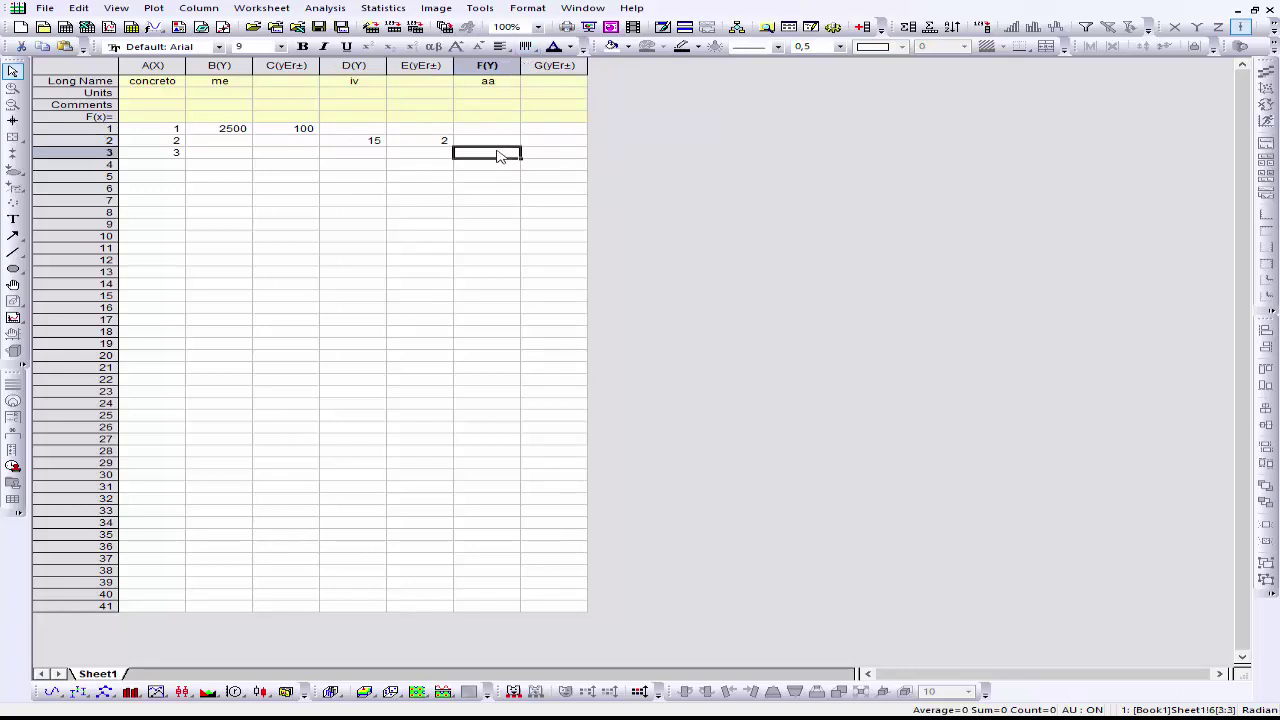
text(7)
click(545, 155)
text(1)
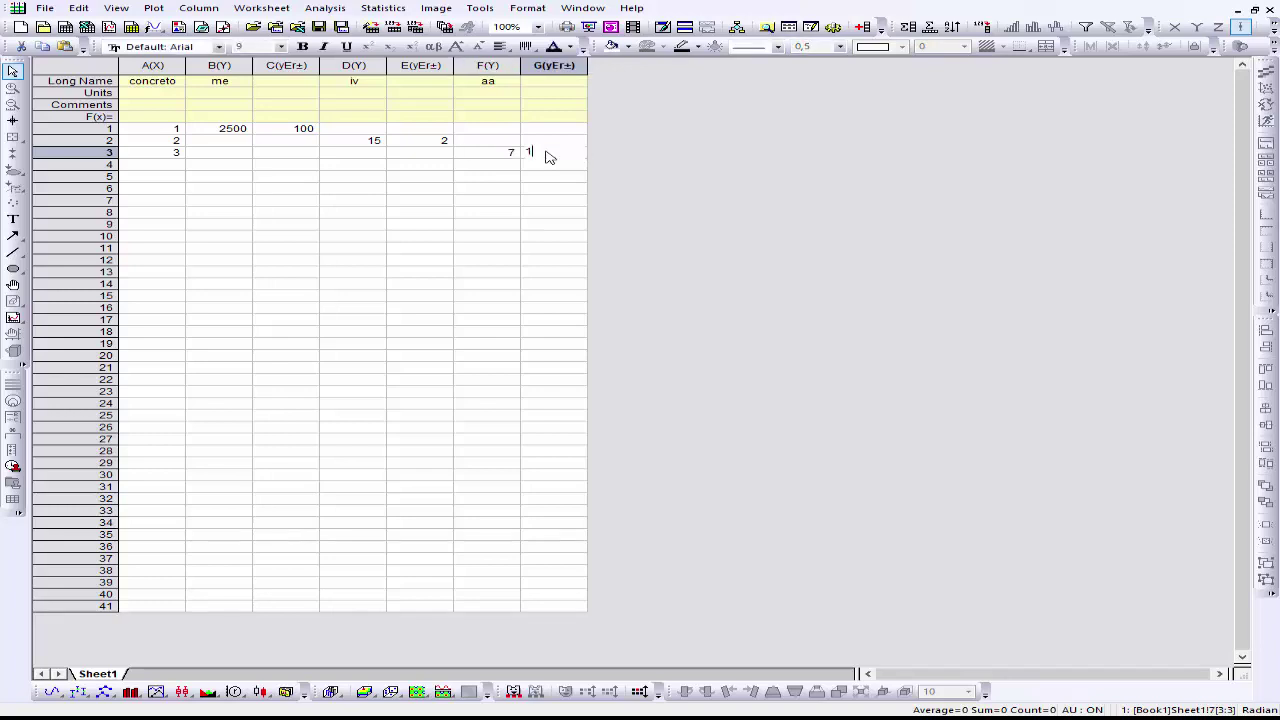
click(630, 157)
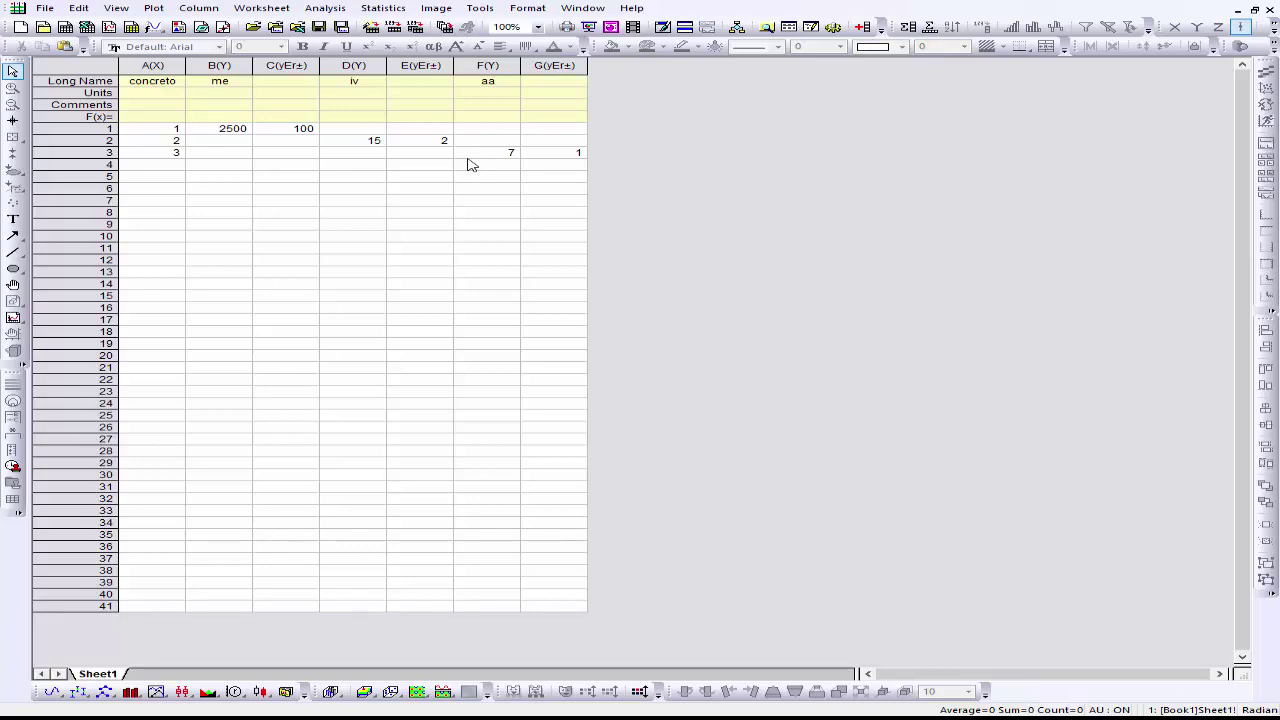
Plot all the worksheet columns, A through G, as a multi-Y graph of type 3Ys Y-YY
click(147, 67)
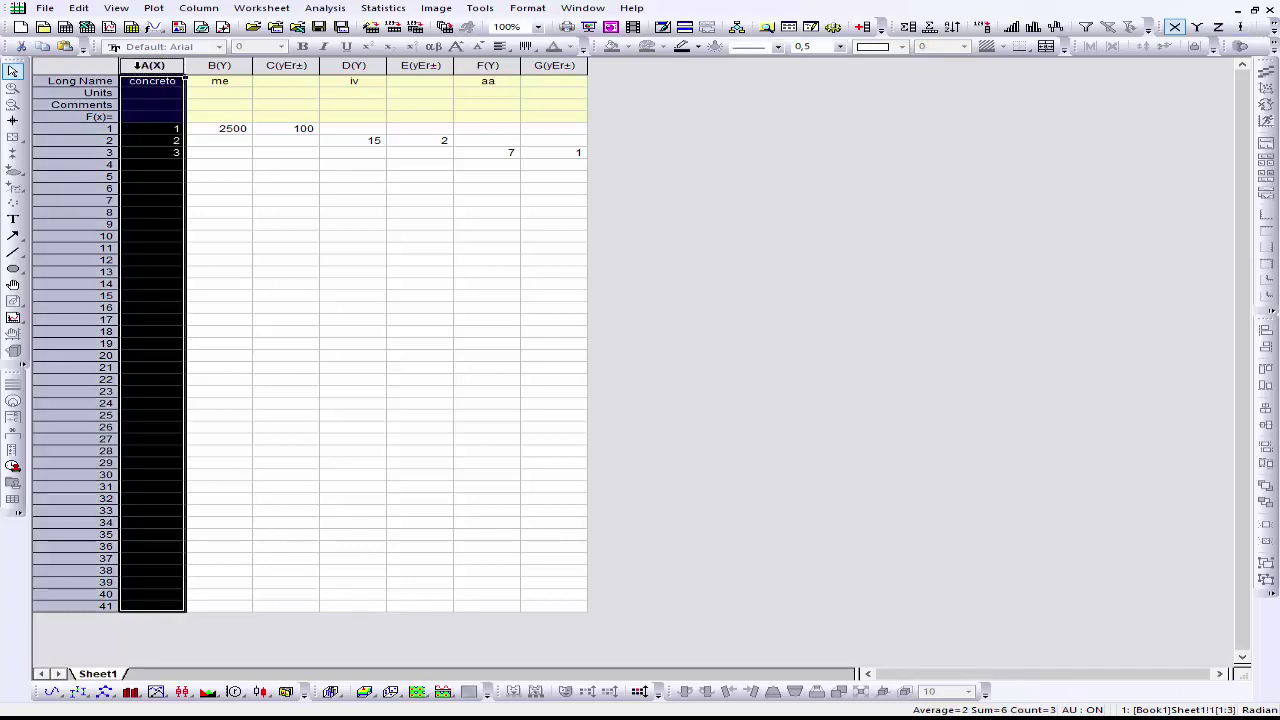
click(229, 128)
click(168, 66)
drag(168, 66, 555, 66)
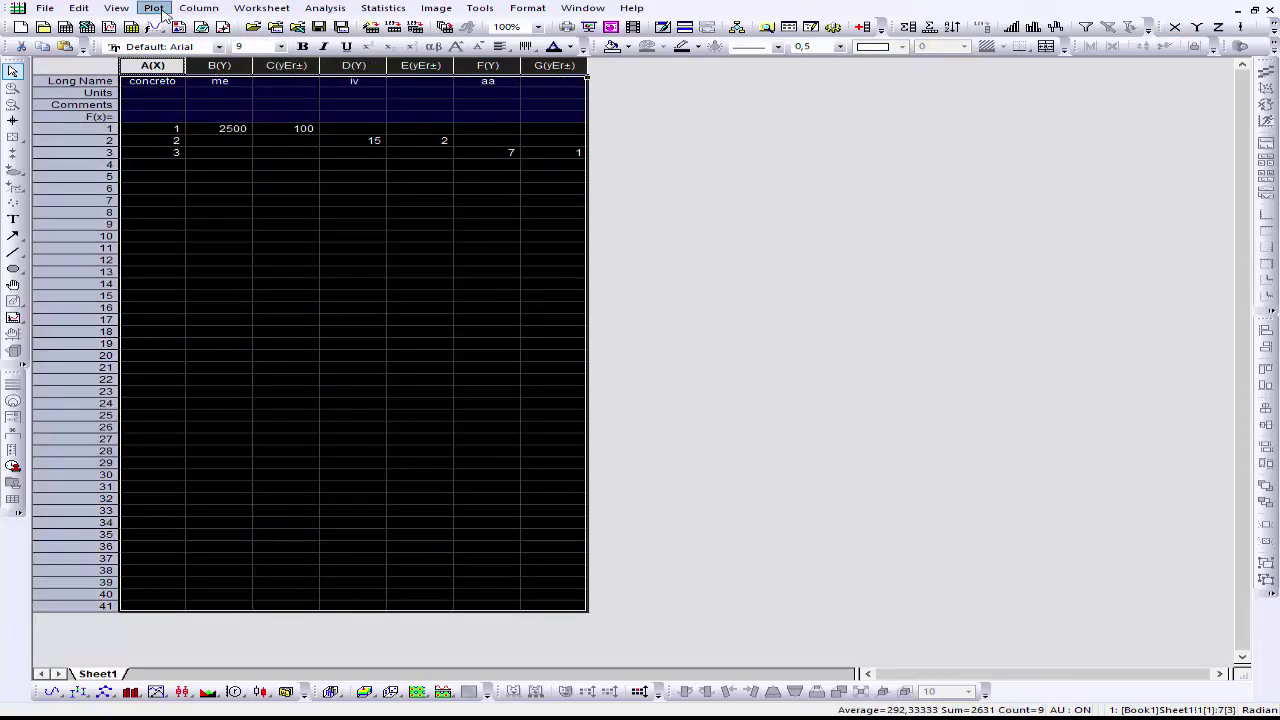
click(153, 8)
mouse_move(210, 100)
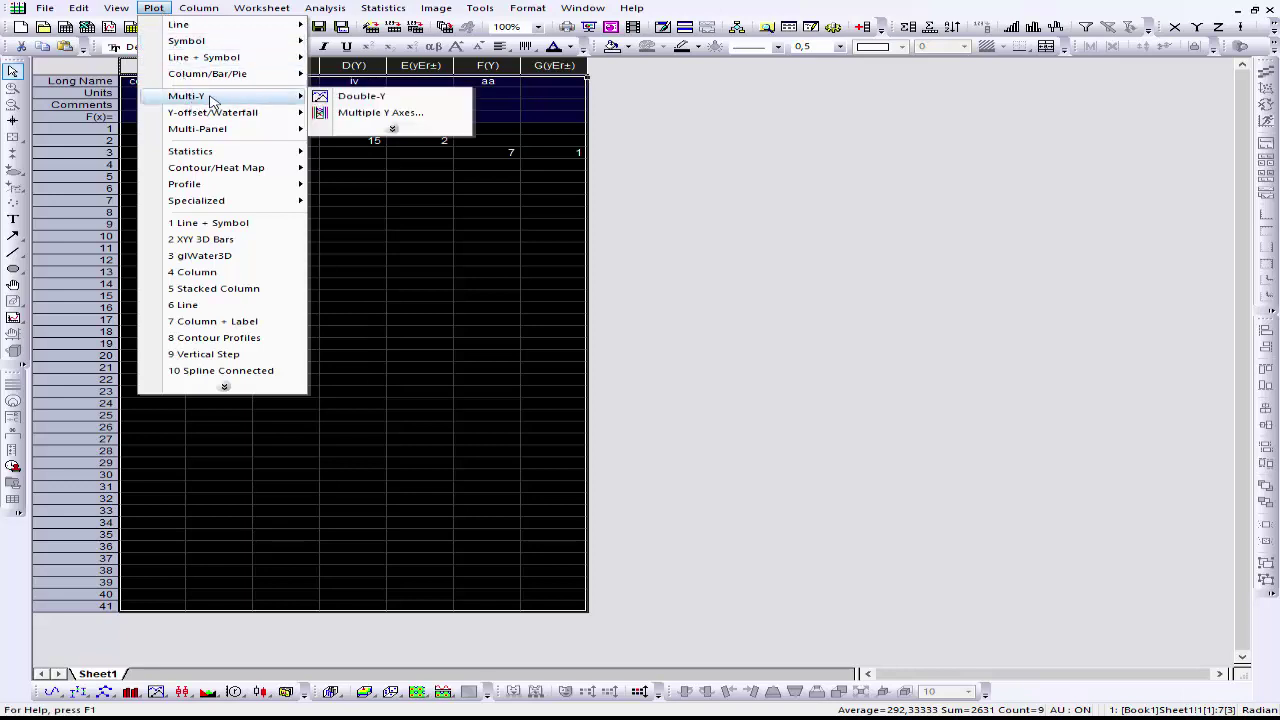
click(394, 130)
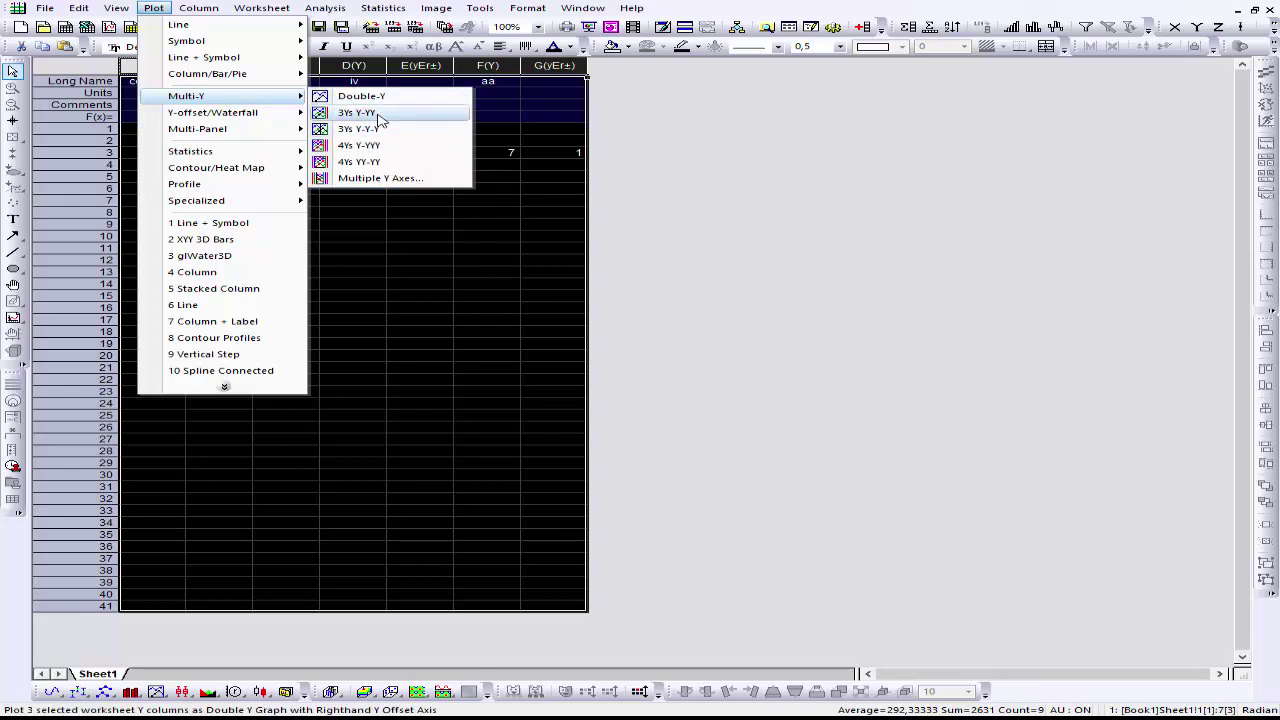
click(360, 113)
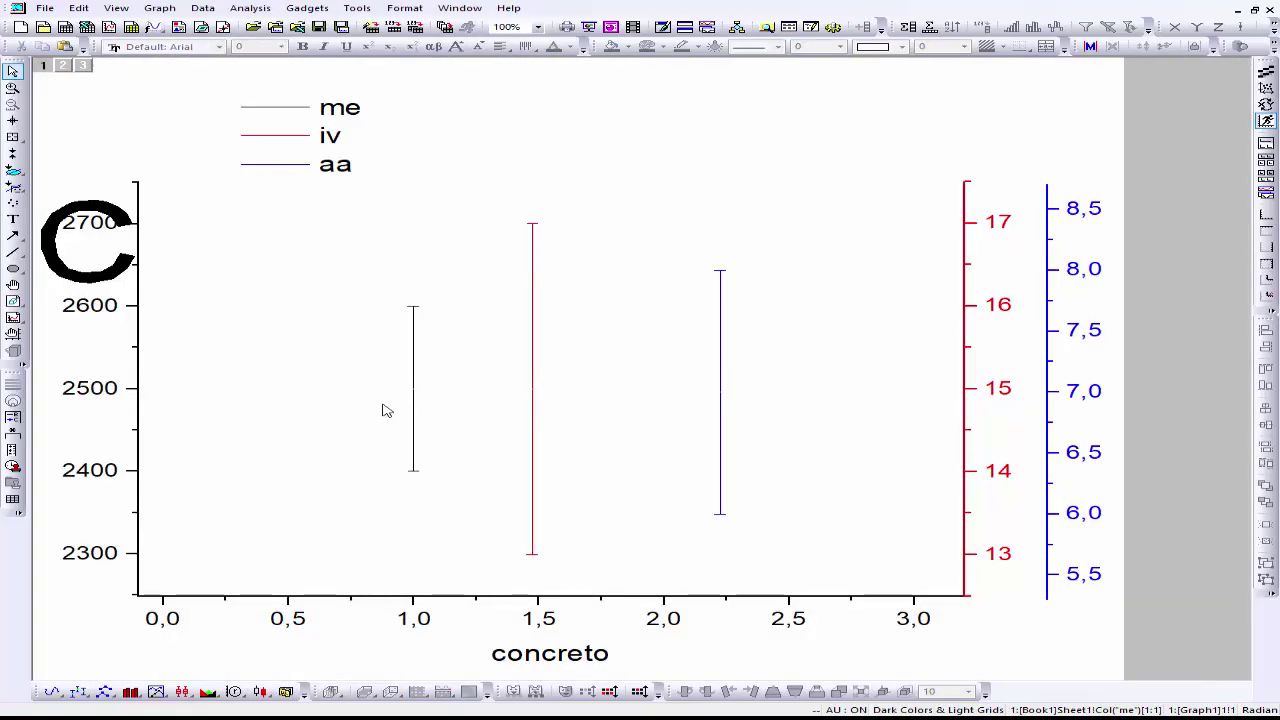
Change the "me" data plot in Layer1 from a line to the Column / Bar plot type
click(410, 379)
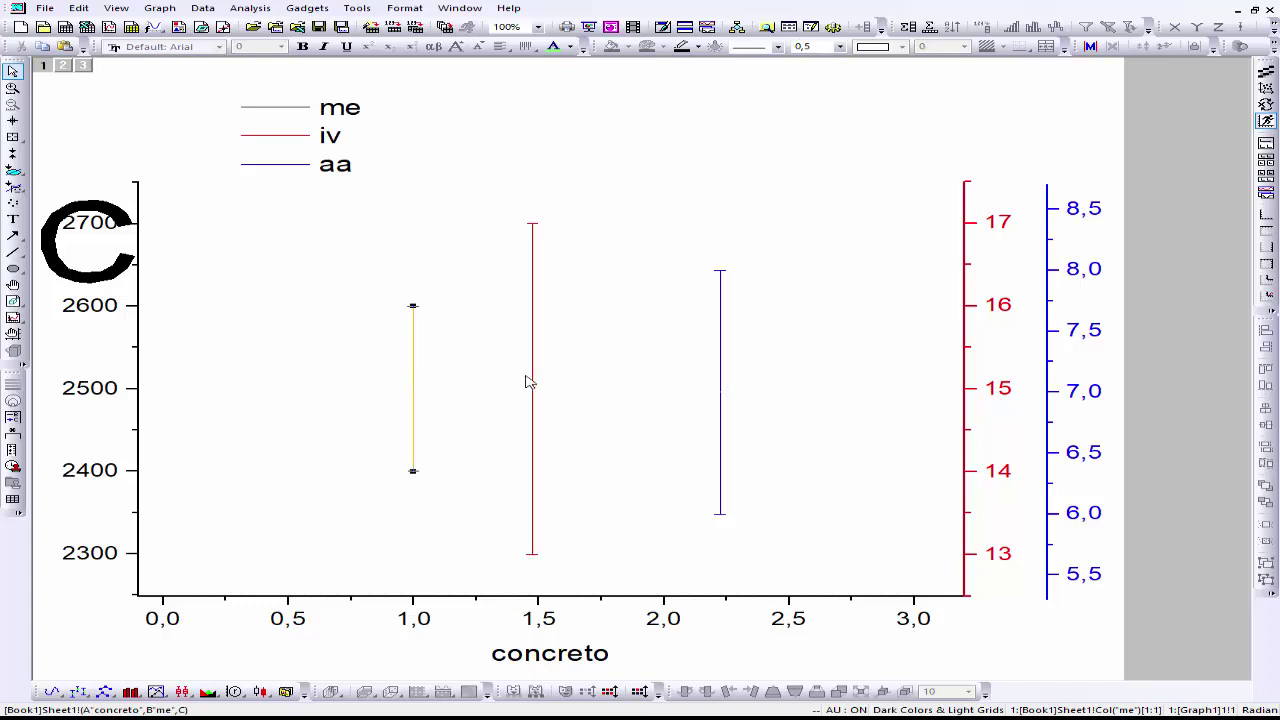
click(720, 382)
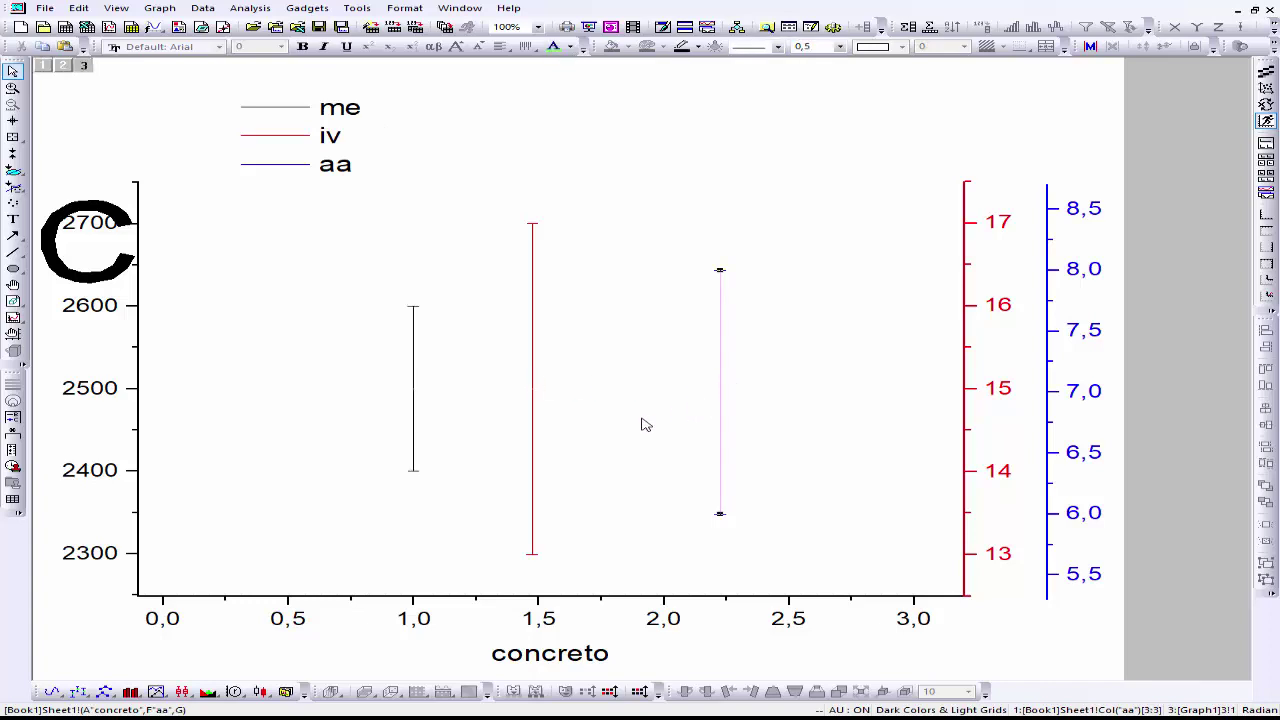
click(414, 358)
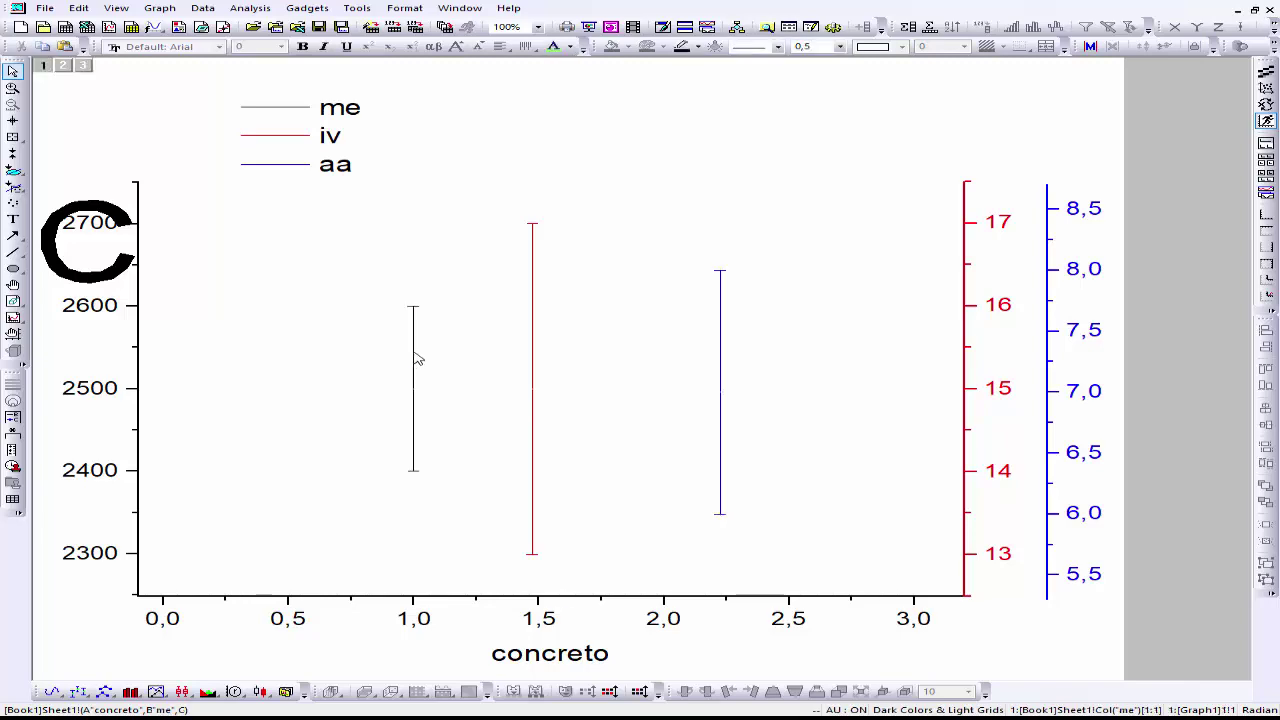
double_click(414, 356)
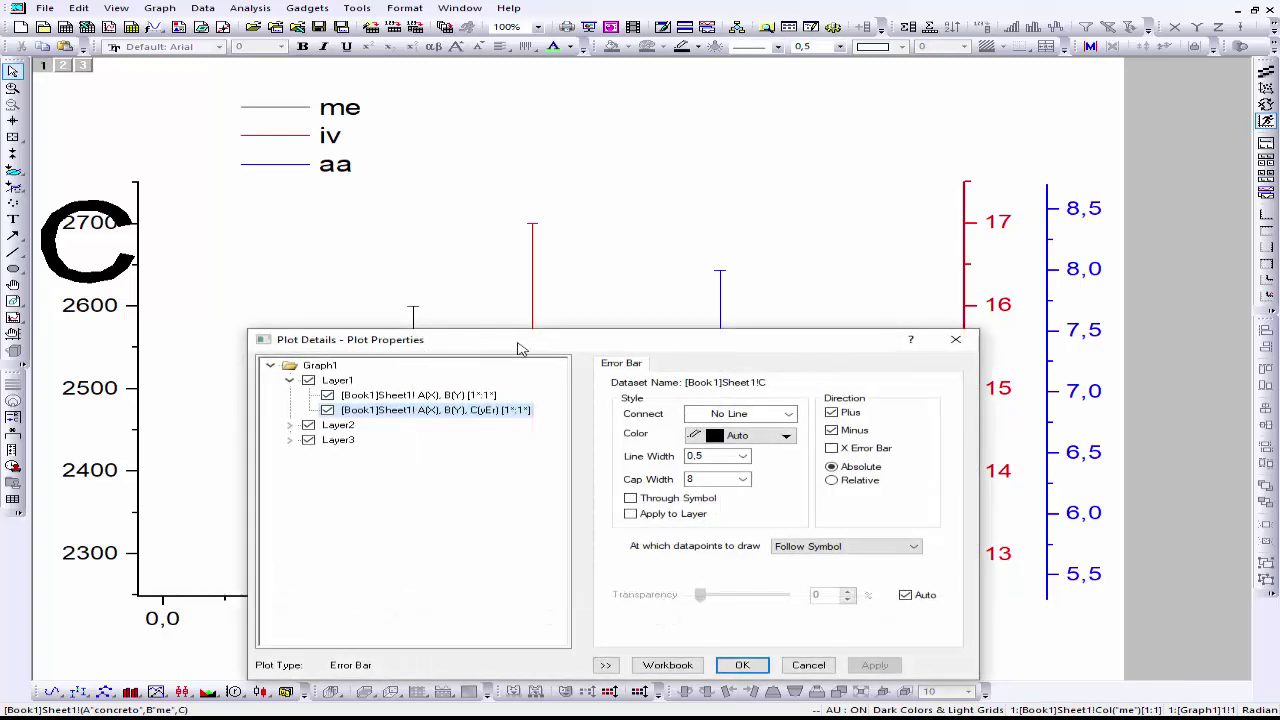
drag(518, 343, 568, 175)
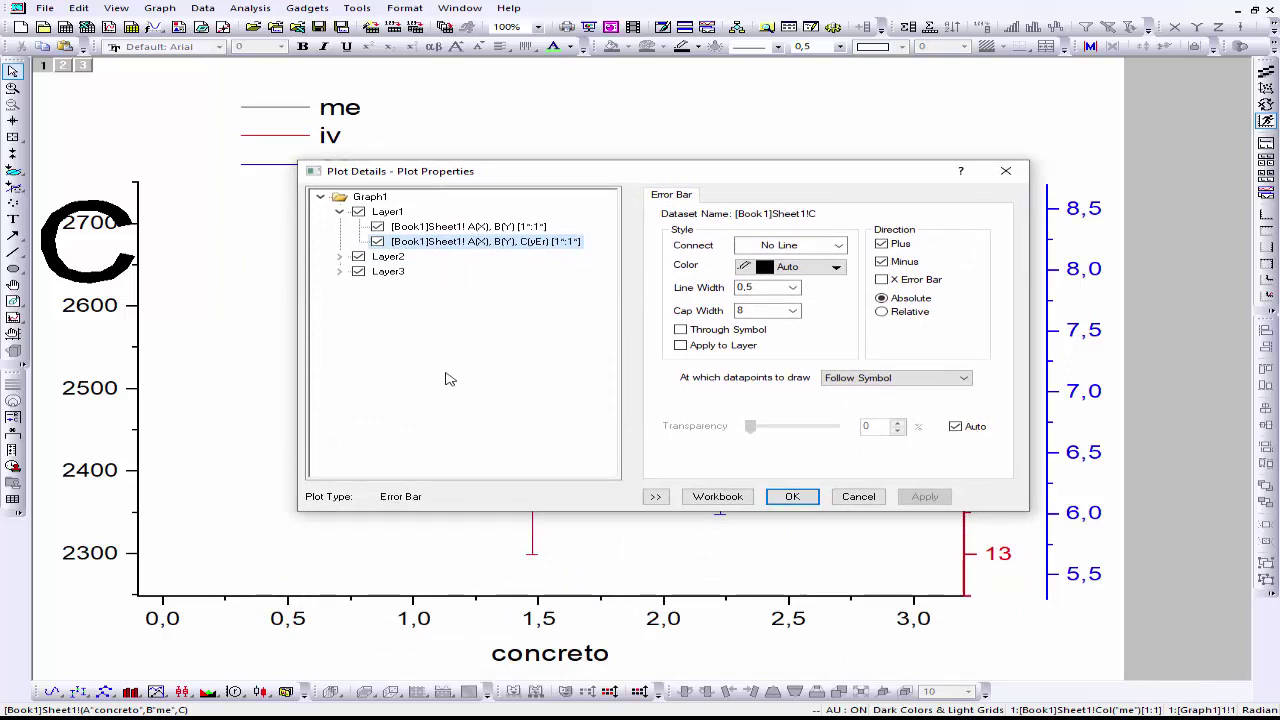
click(444, 228)
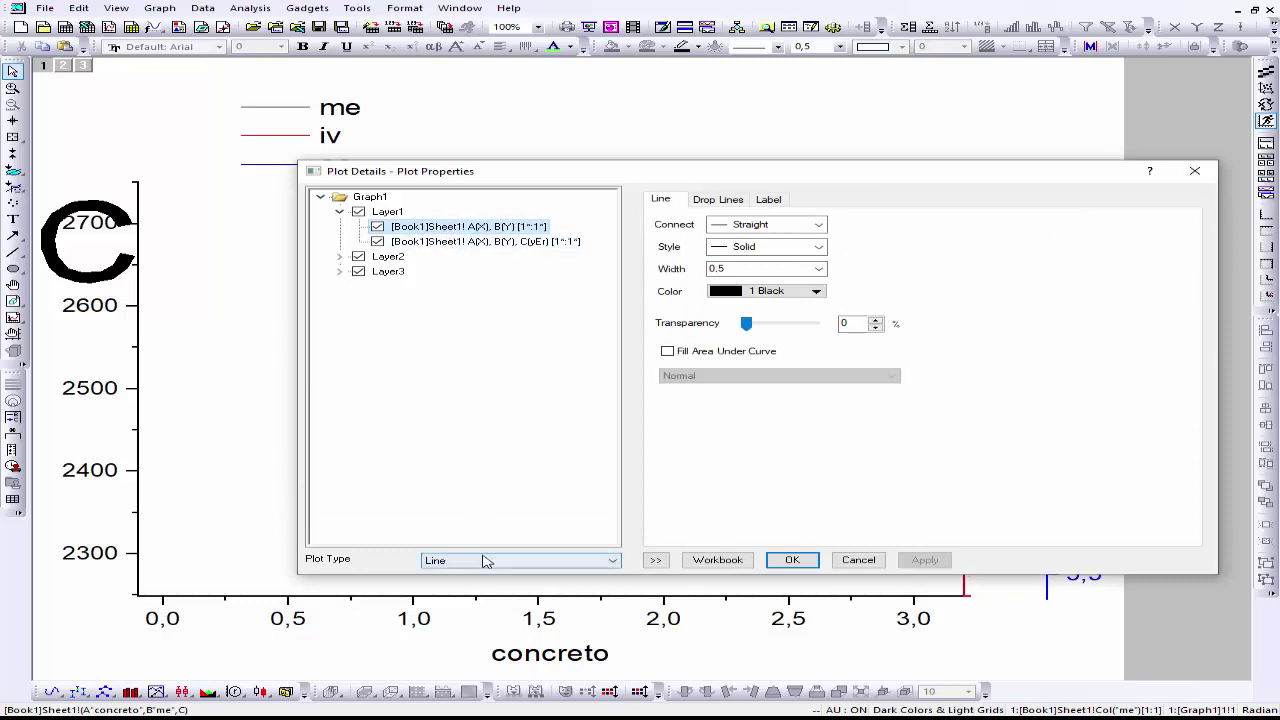
click(484, 561)
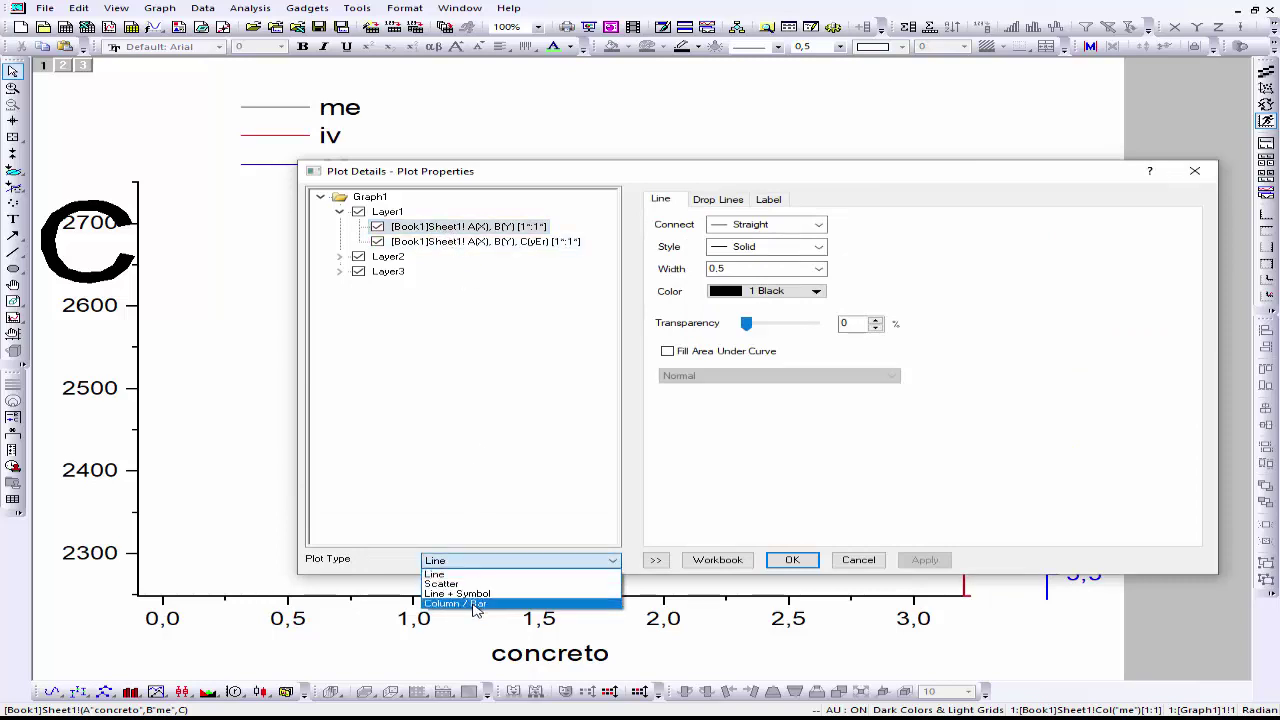
click(476, 604)
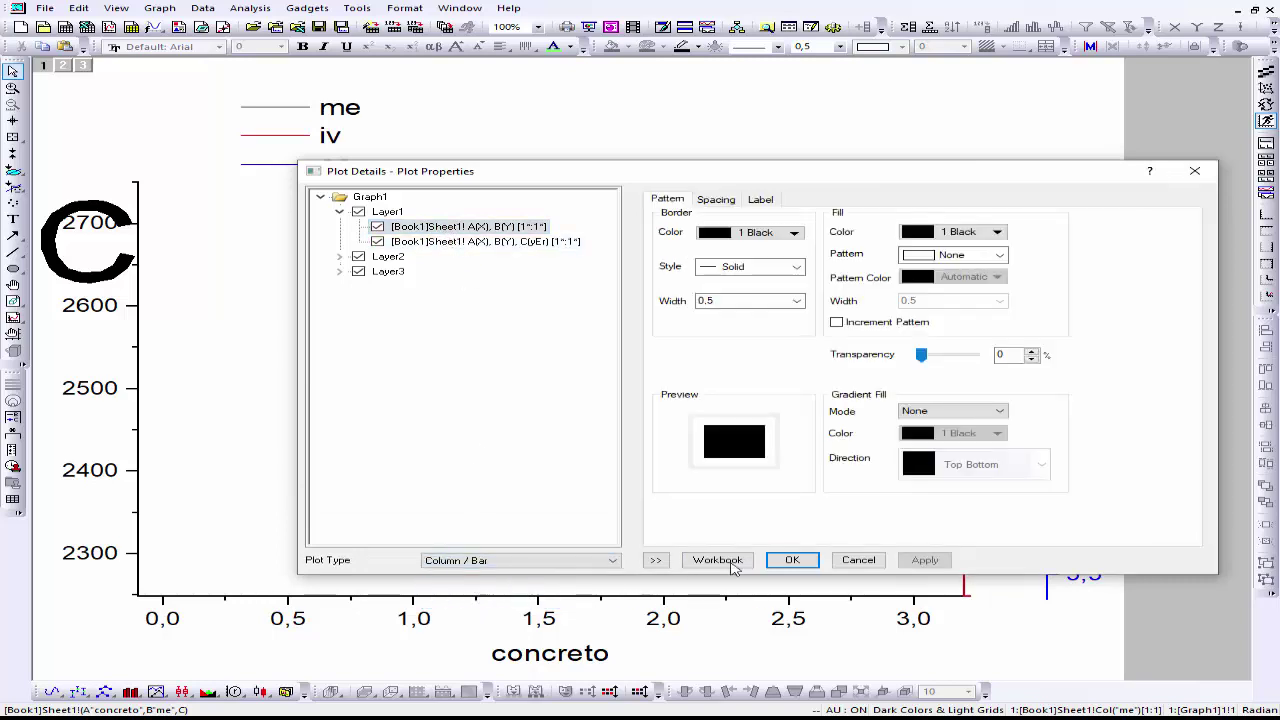
click(922, 560)
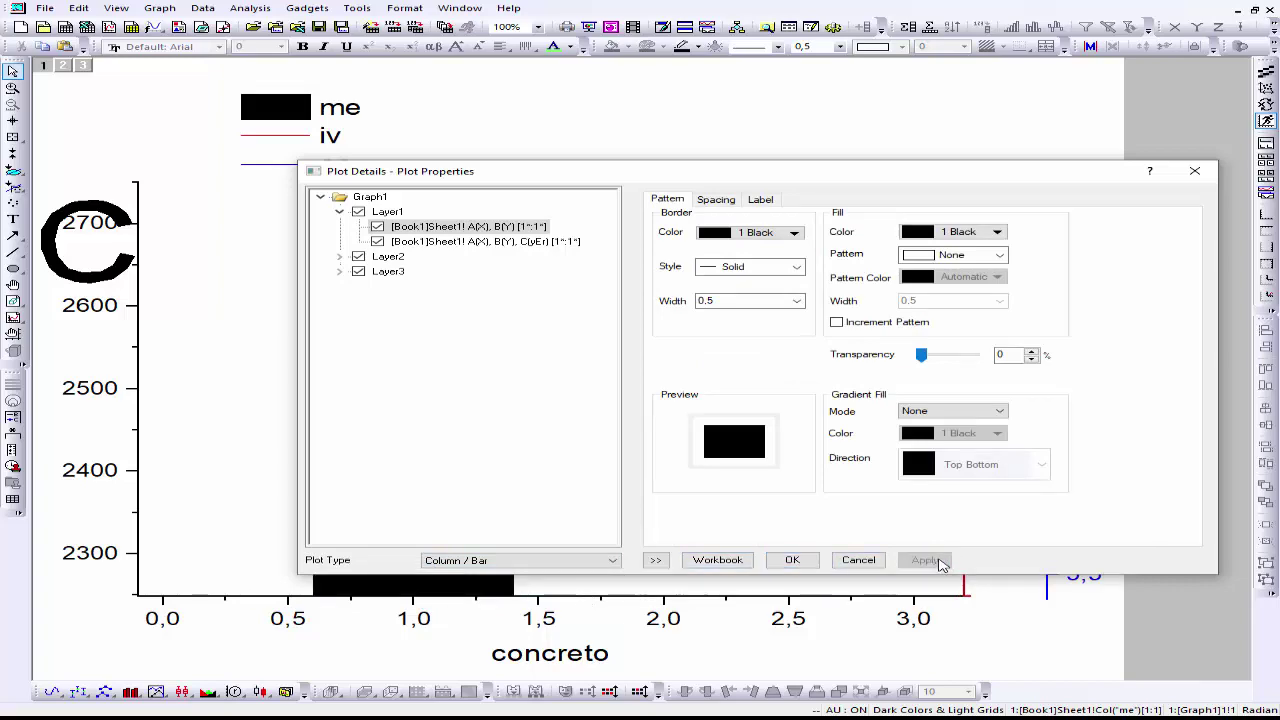
Fill the "me" column with the individual color 13 Dark Cyan
drag(685, 175, 565, 101)
click(880, 159)
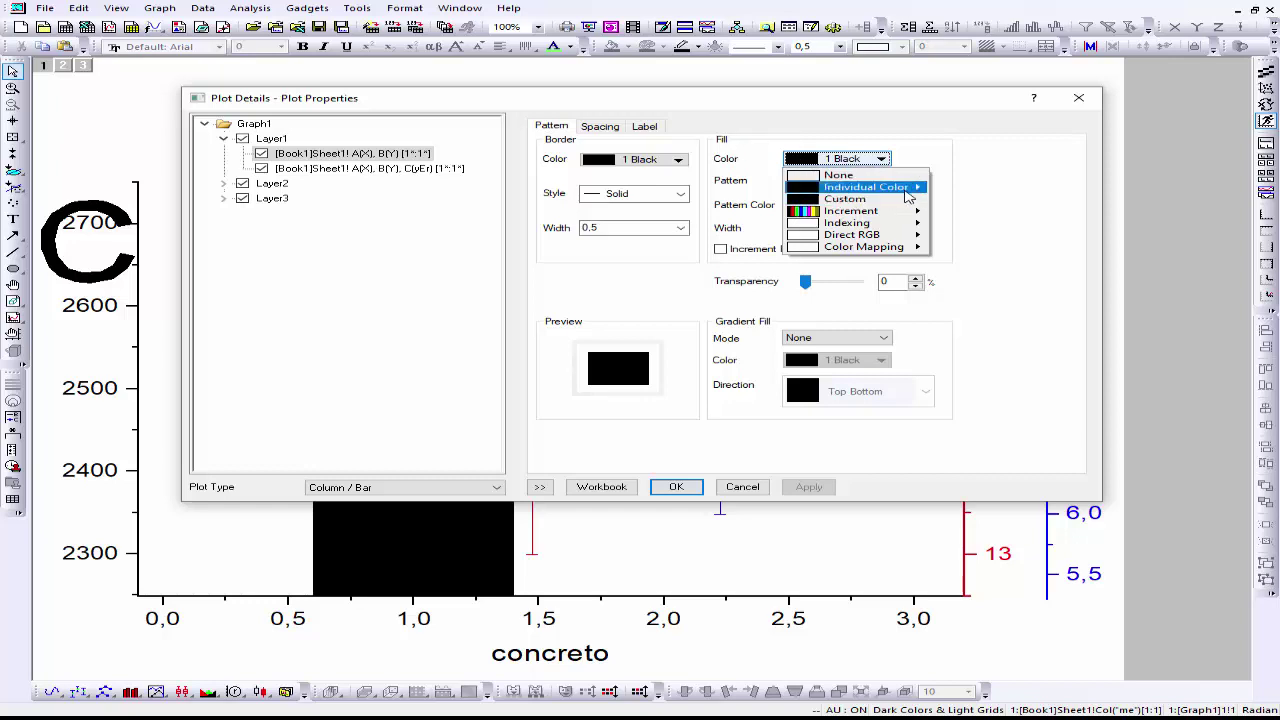
mouse_move(913, 192)
mouse_move(856, 188)
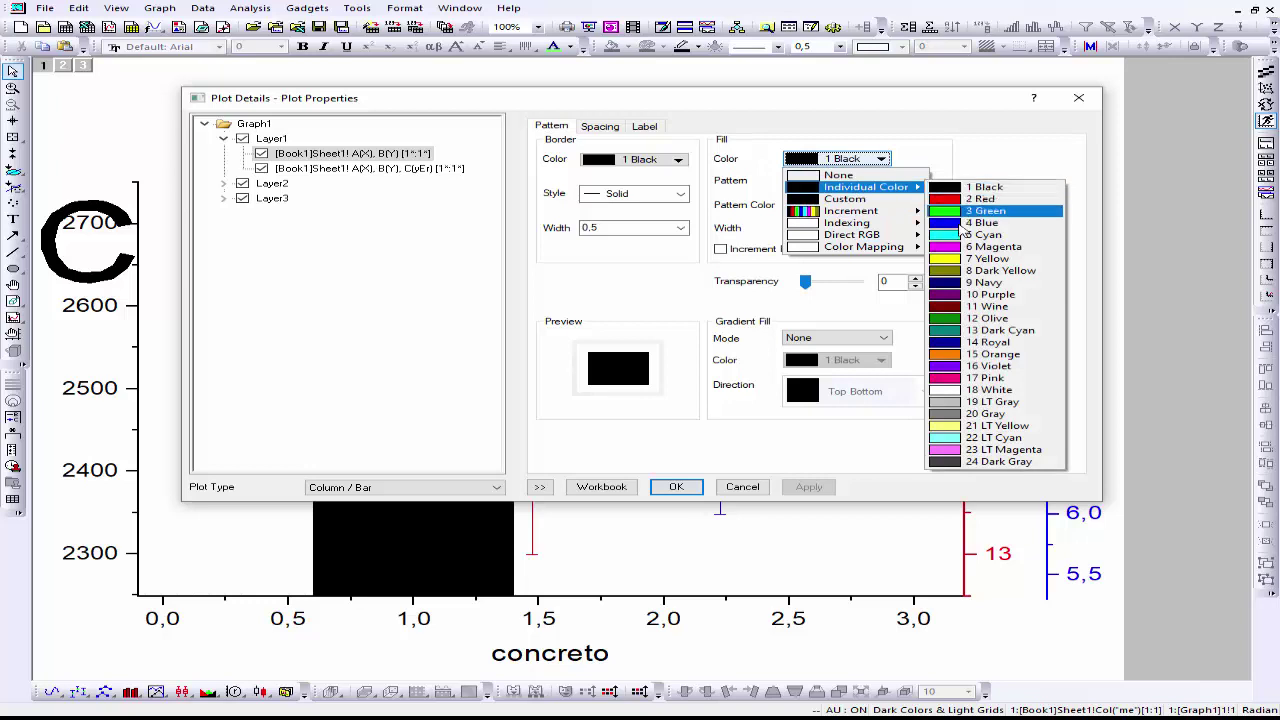
click(978, 332)
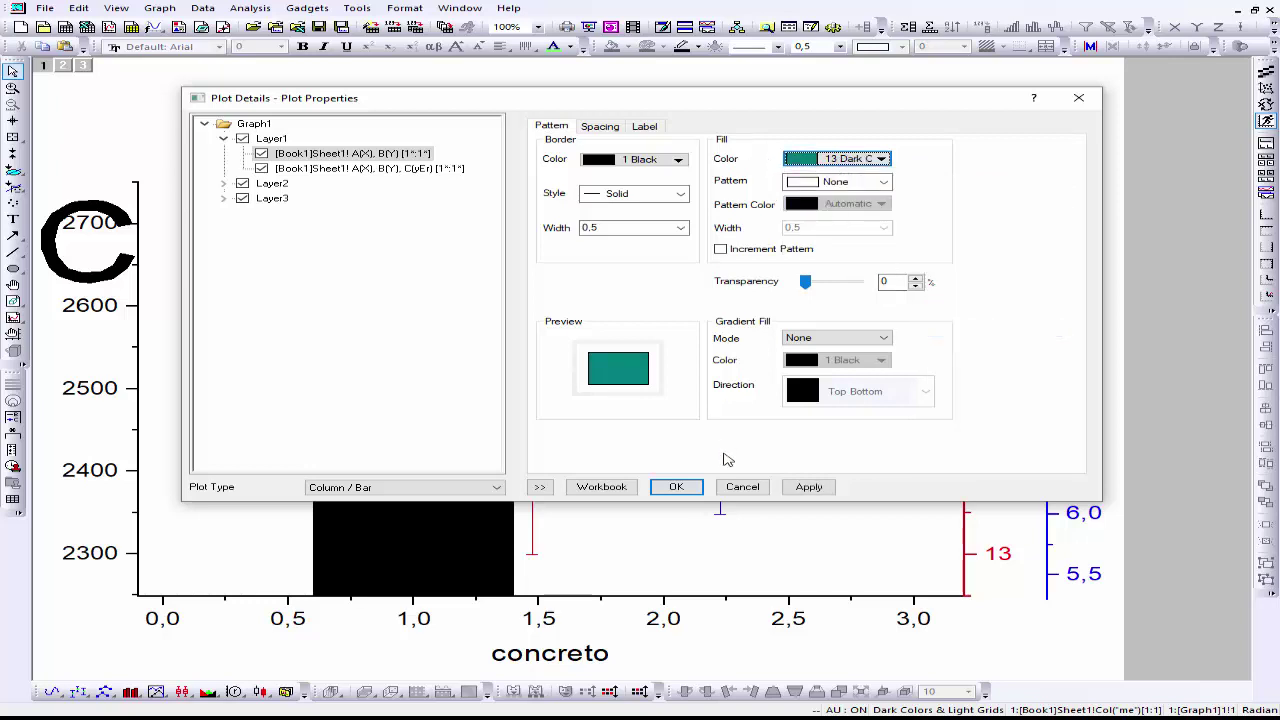
click(809, 487)
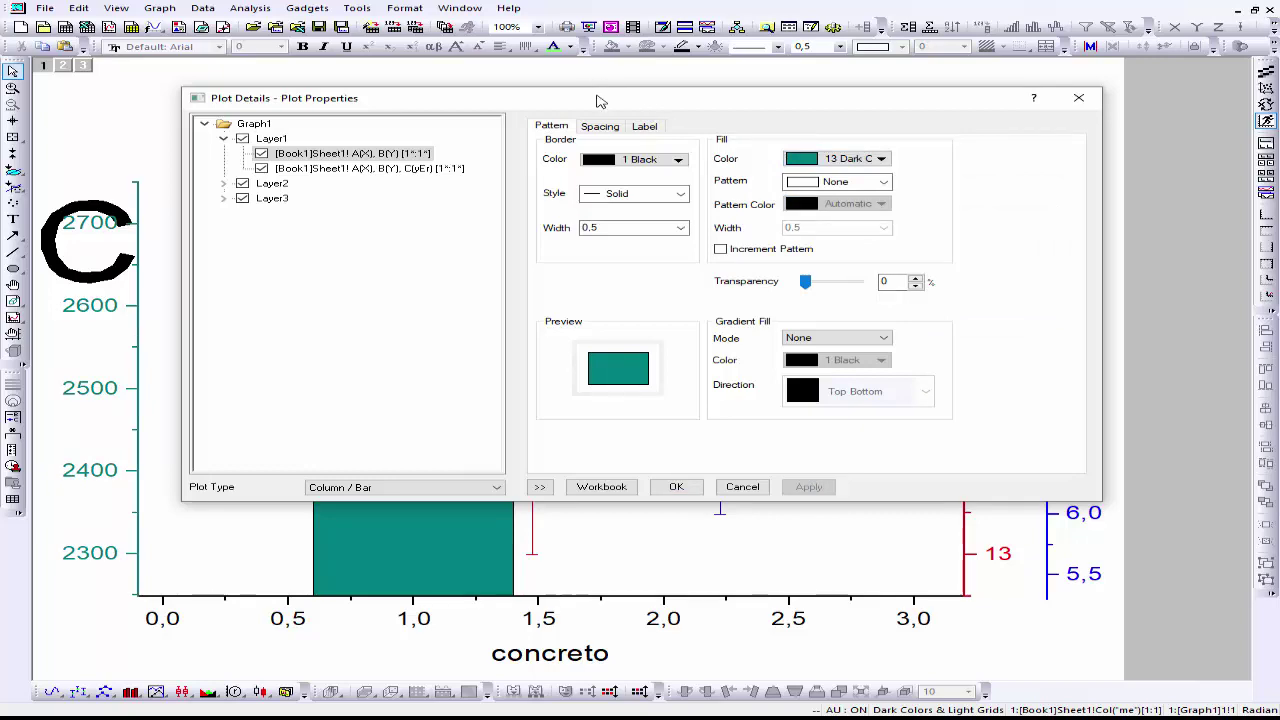
Set the gap between bars of the "me" column to 40%
drag(594, 100, 703, 124)
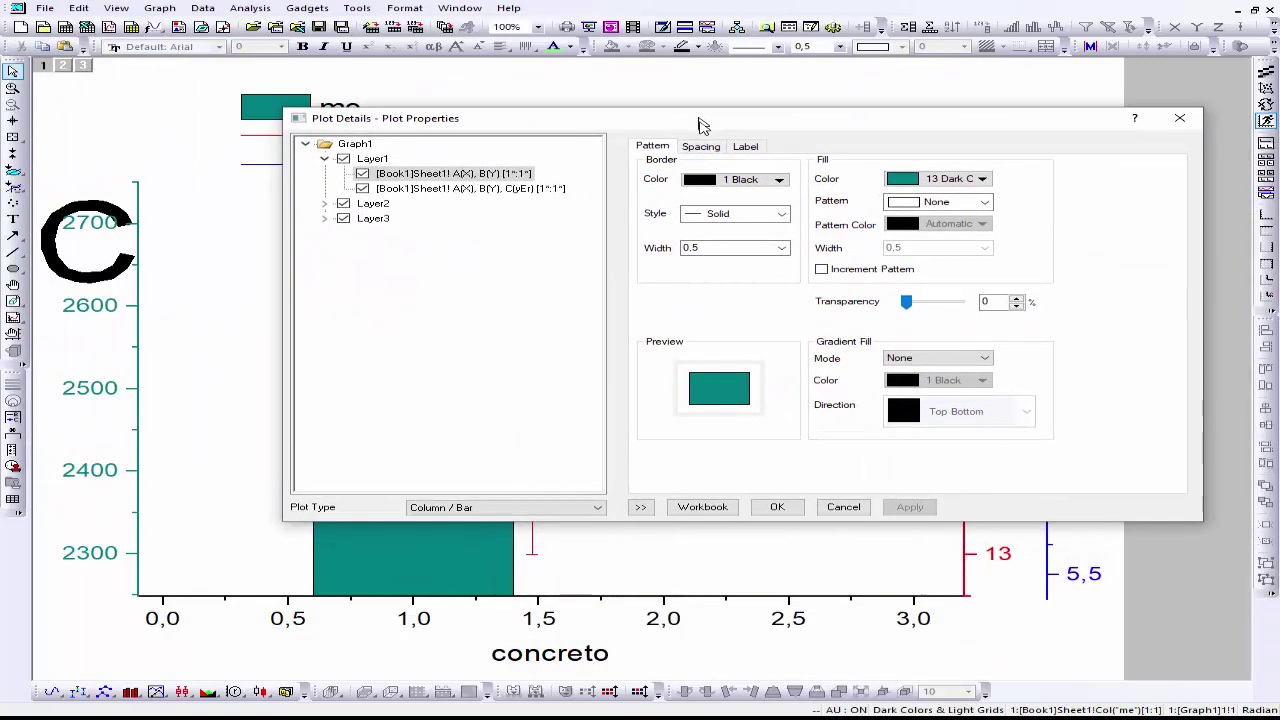
drag(784, 120, 805, 120)
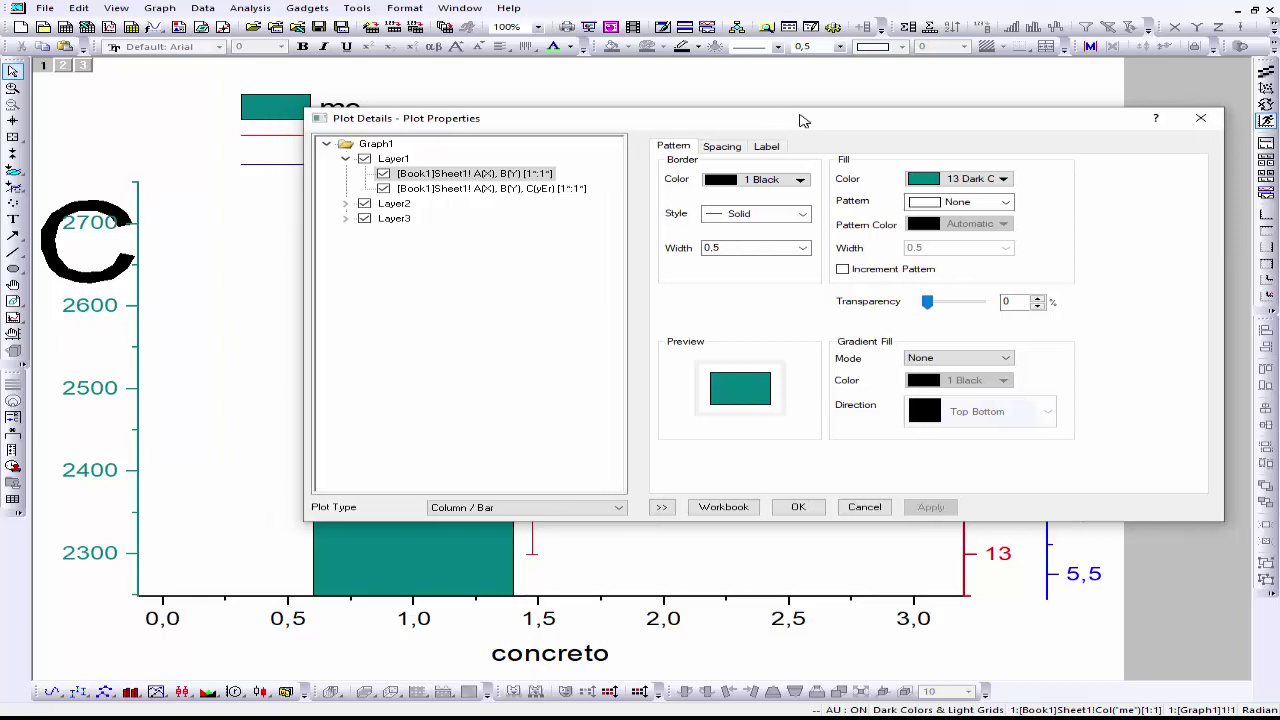
click(737, 150)
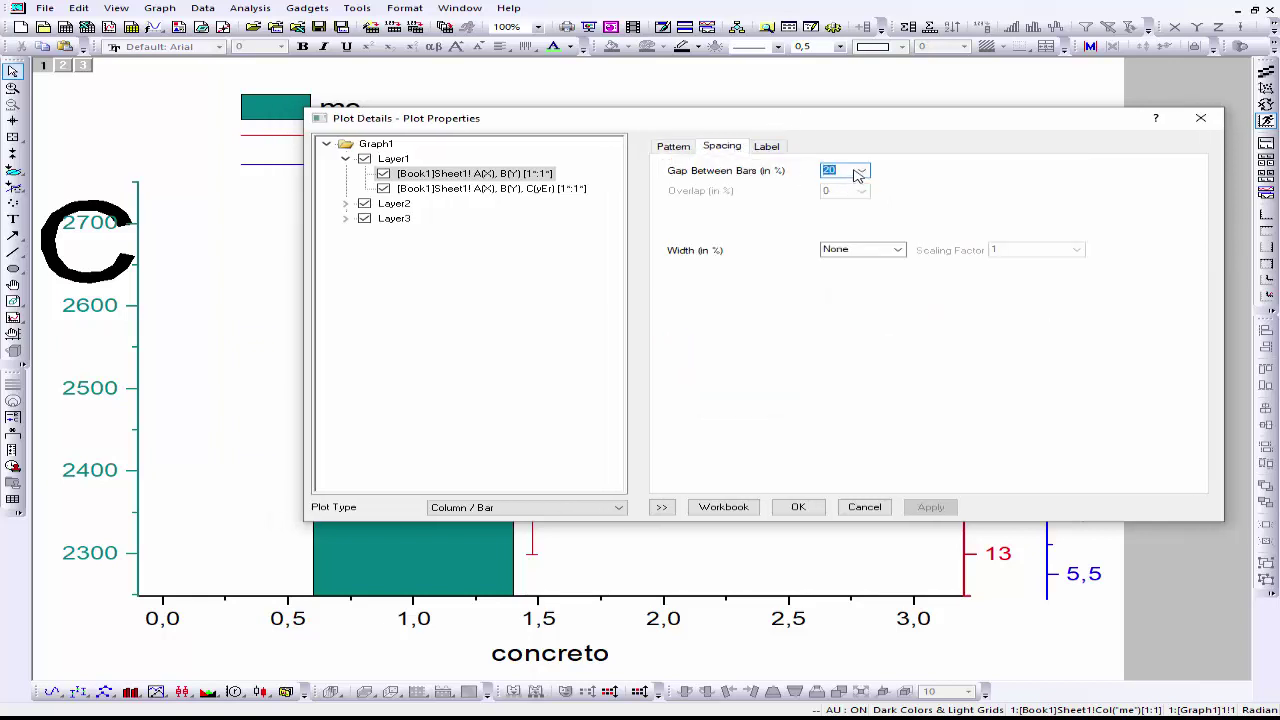
click(857, 175)
click(845, 240)
click(931, 507)
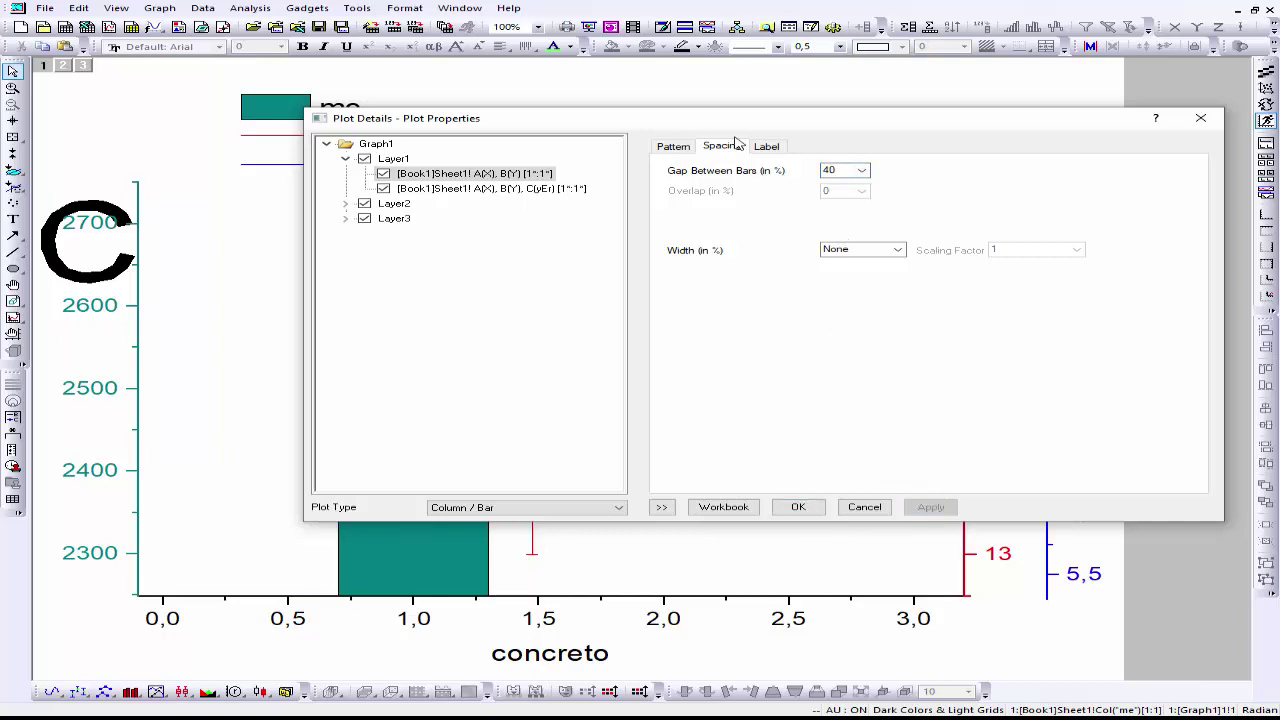
Set the gap between bars of the "me" column to 60% and accept the plot settings
drag(724, 124, 891, 72)
click(1033, 119)
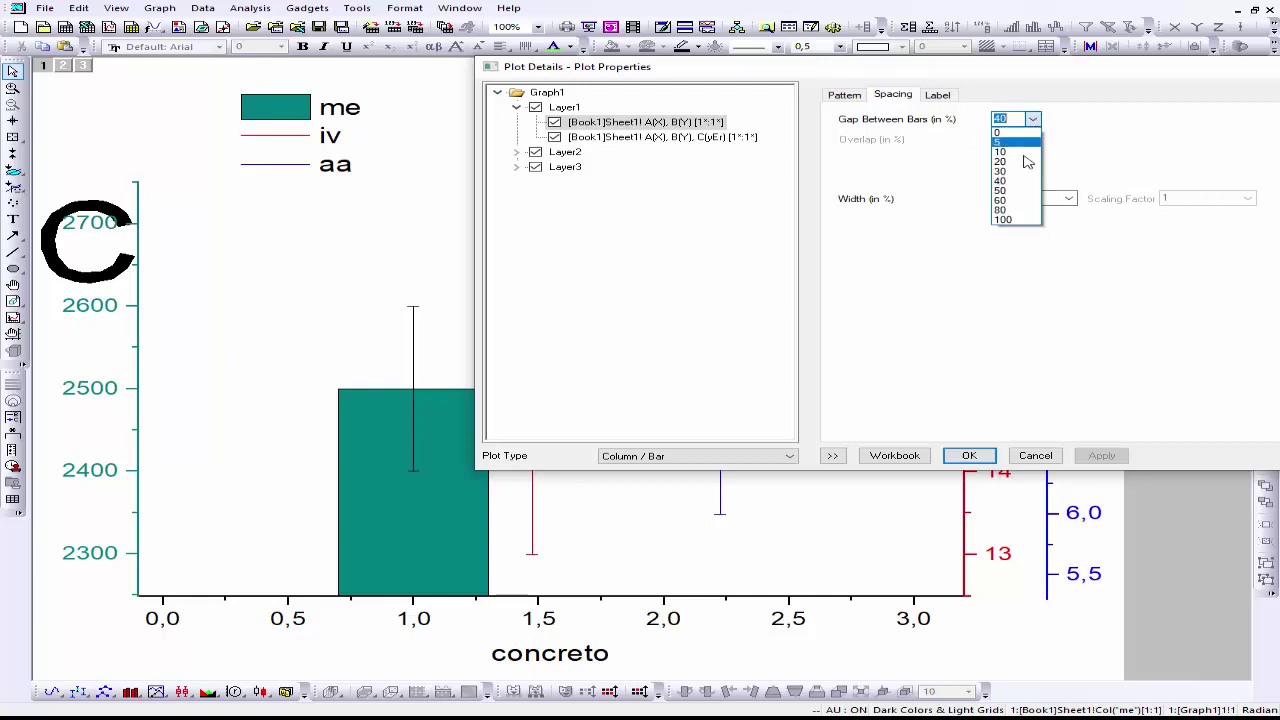
click(1001, 200)
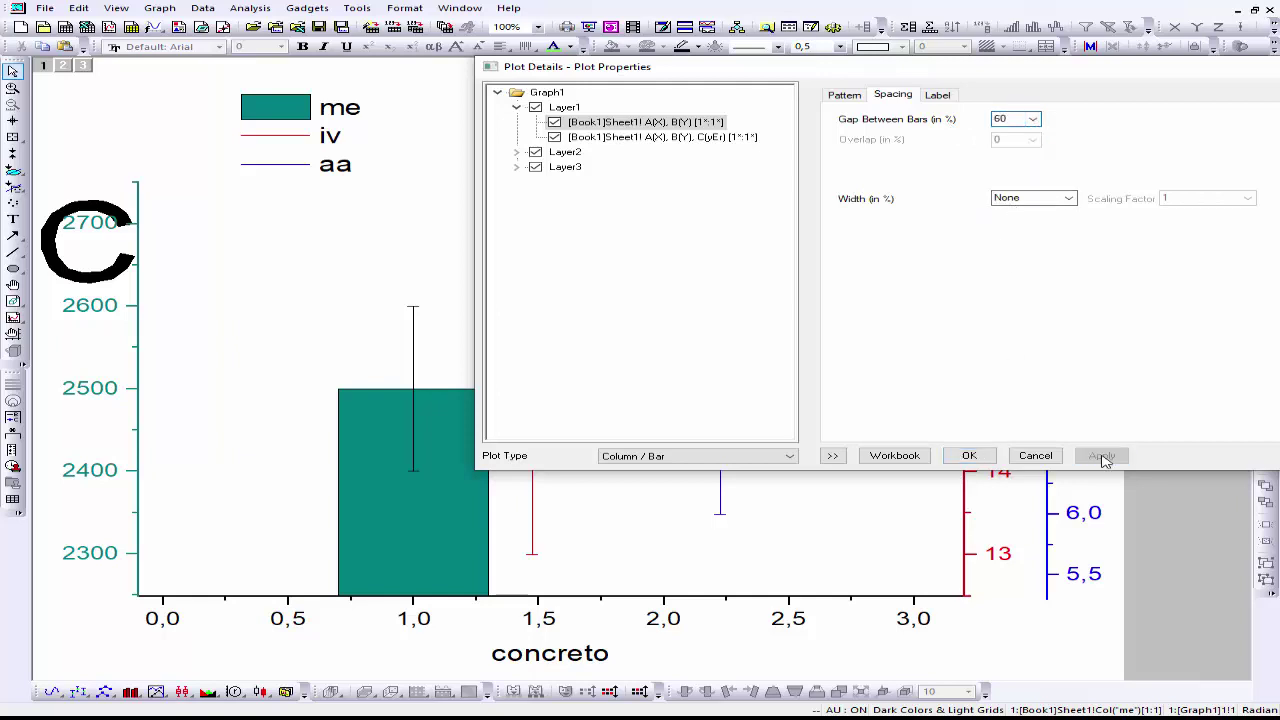
click(1102, 456)
drag(823, 76, 553, 58)
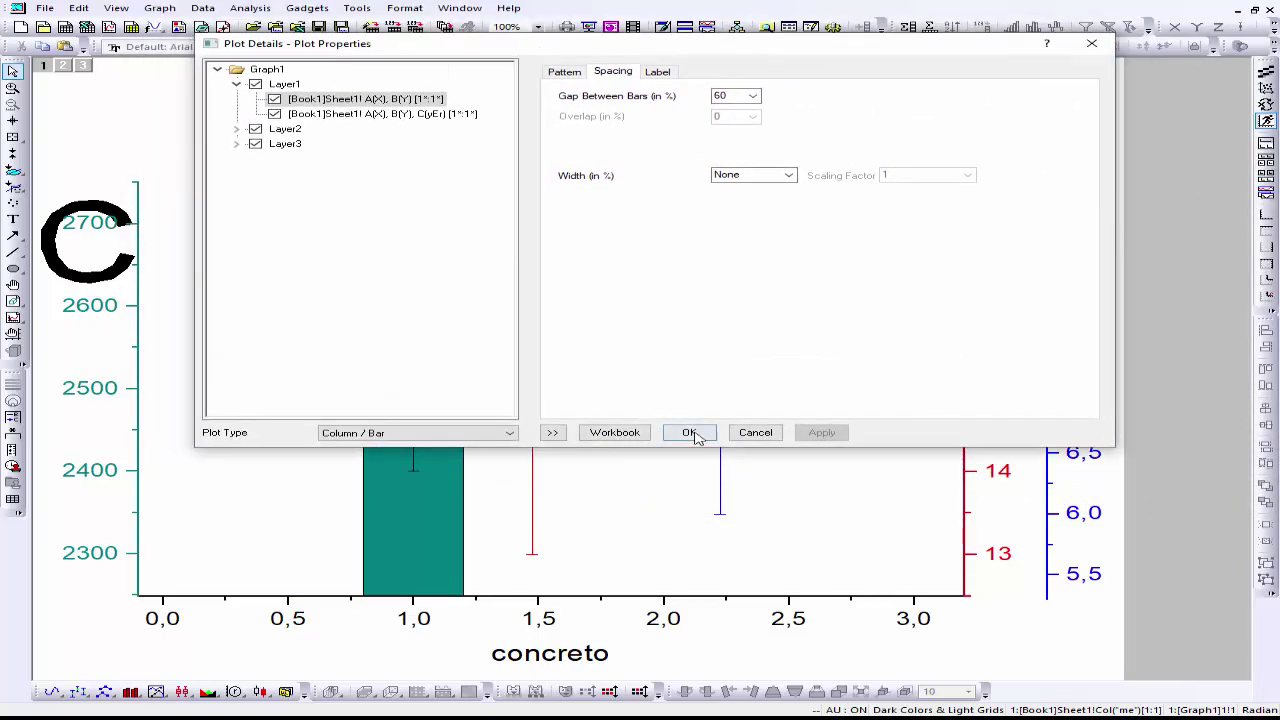
click(570, 74)
click(618, 75)
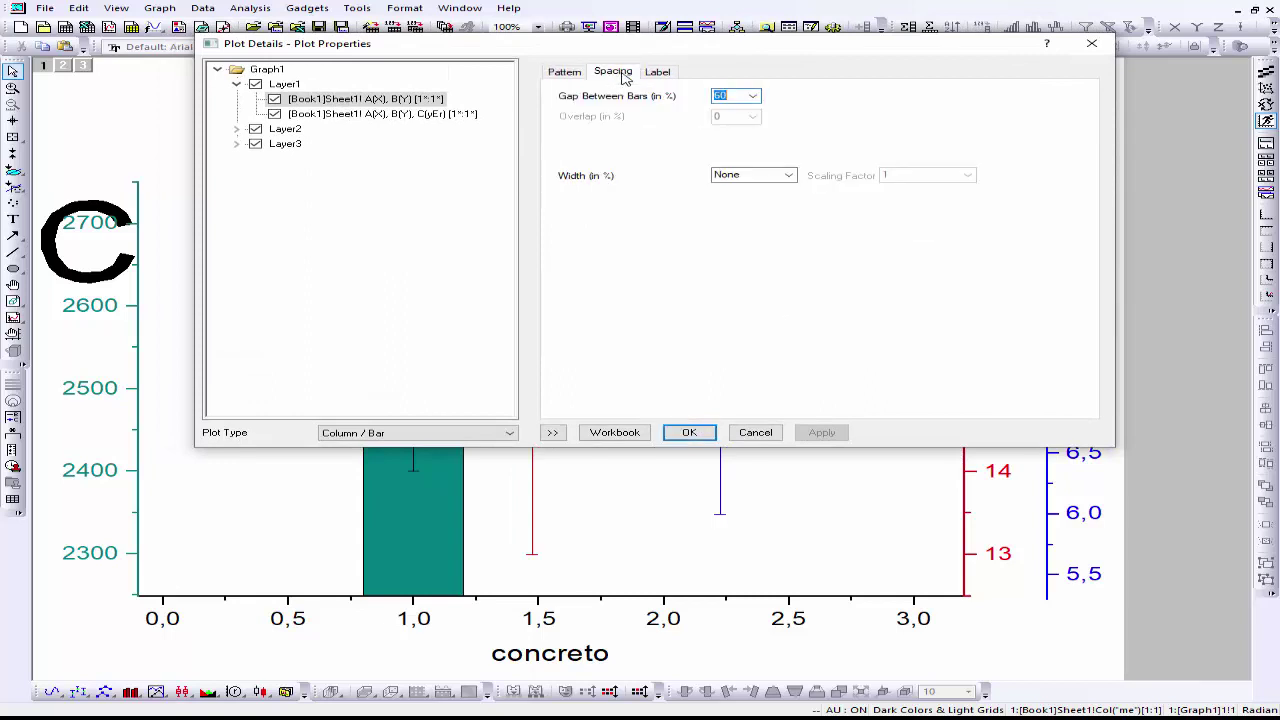
click(658, 76)
click(614, 76)
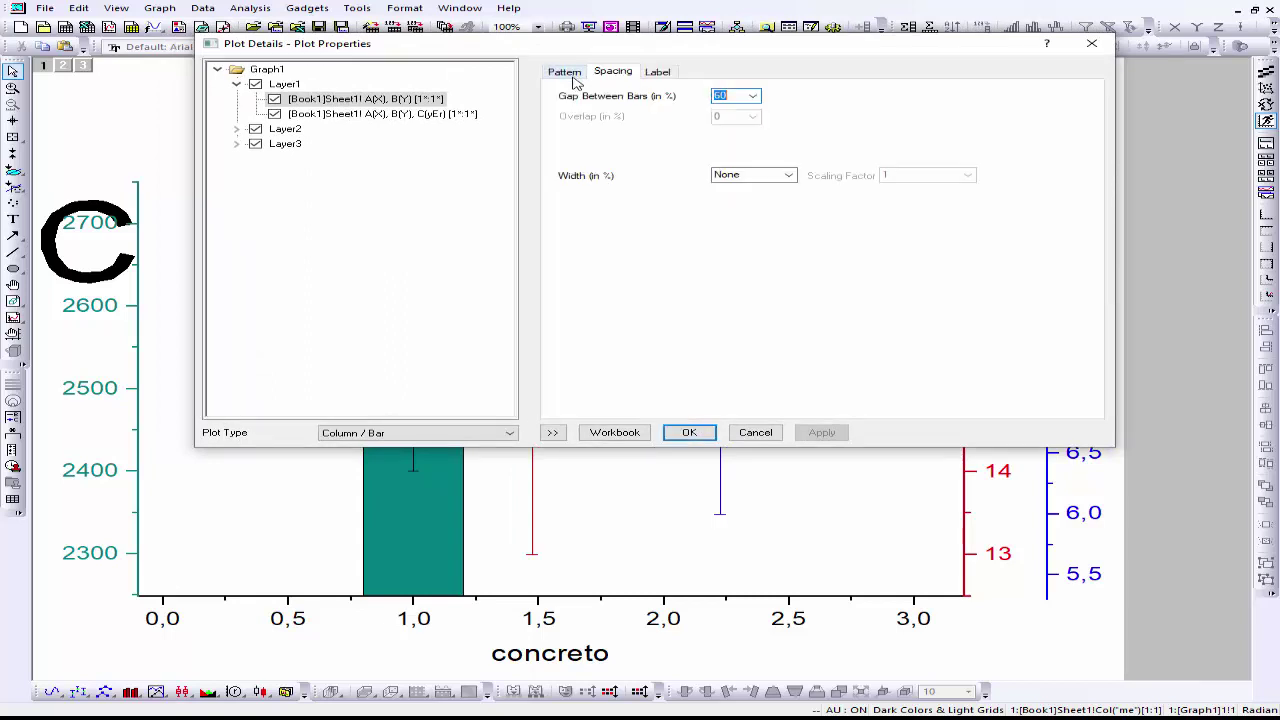
click(706, 433)
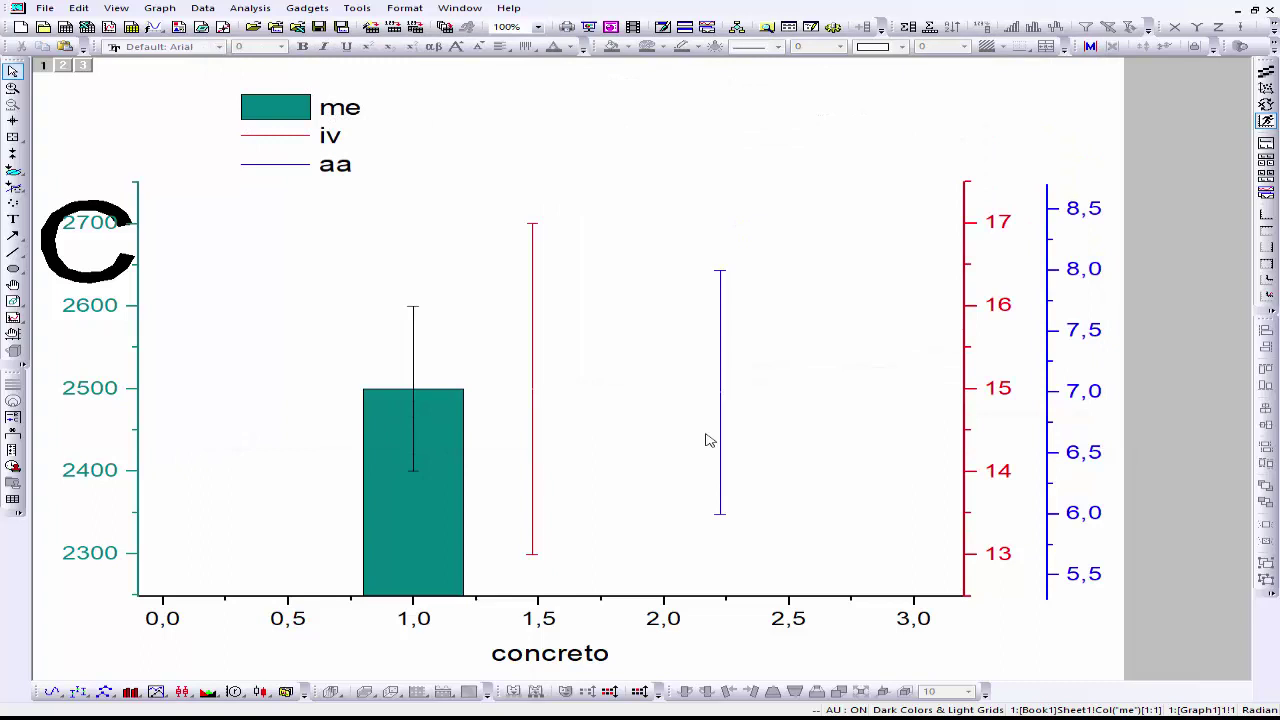
Change the "iv" data plot in Layer2 from a line to the Column / Bar plot type
click(532, 392)
click(531, 363)
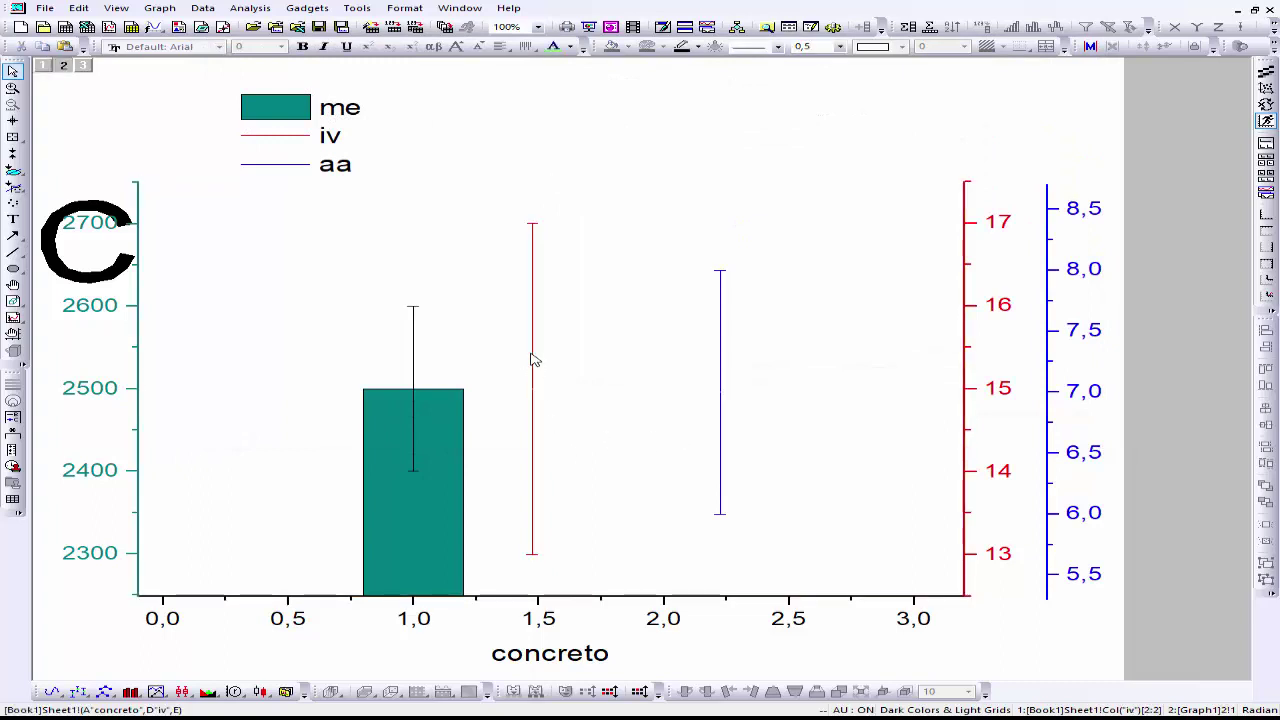
double_click(532, 360)
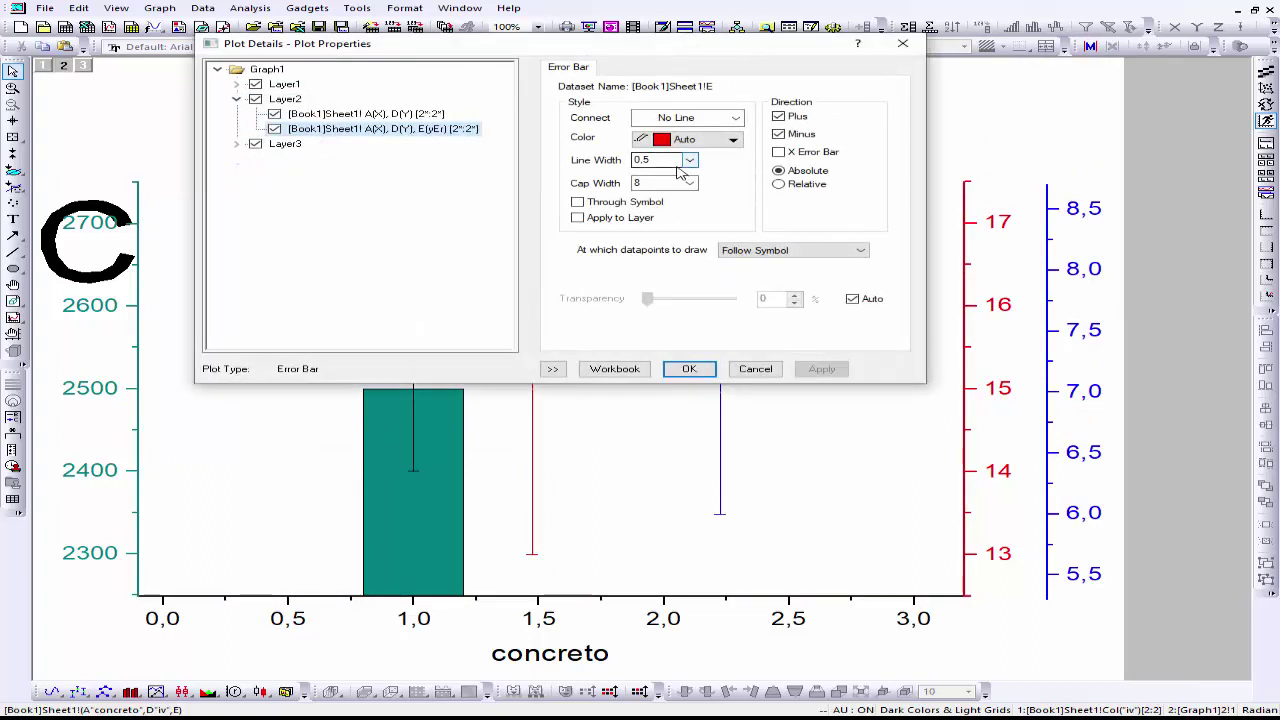
click(362, 114)
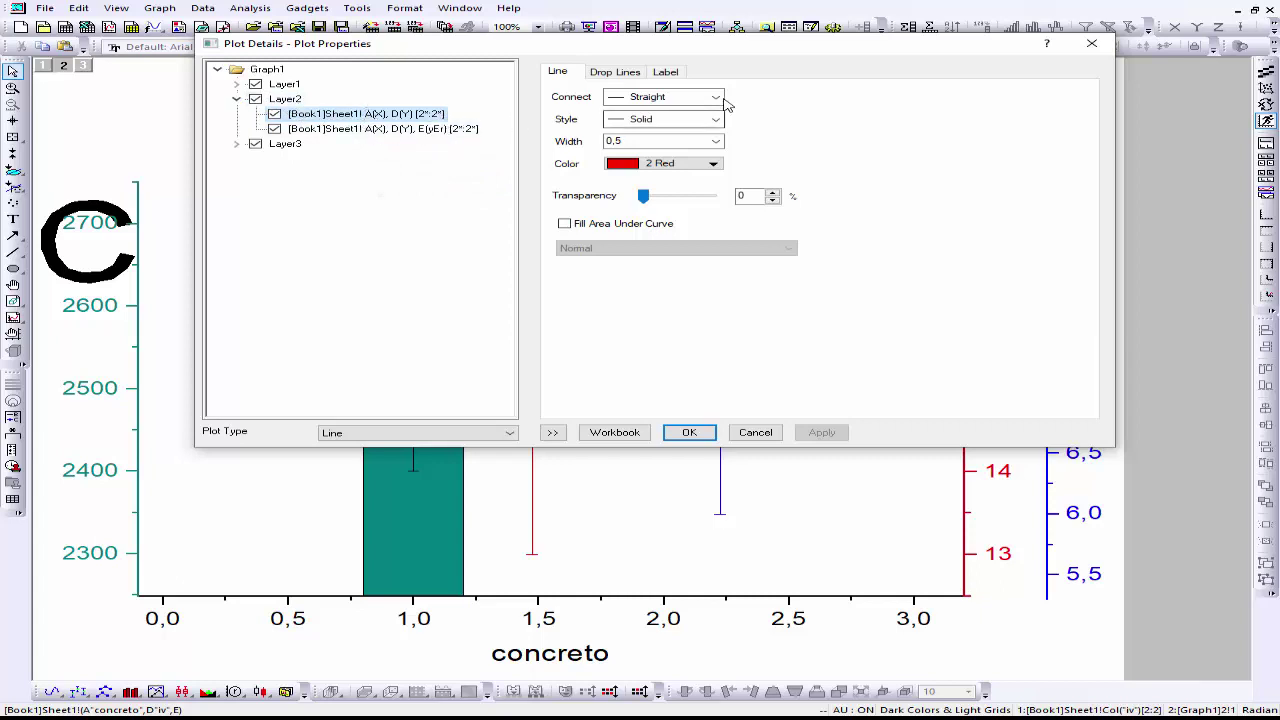
click(391, 433)
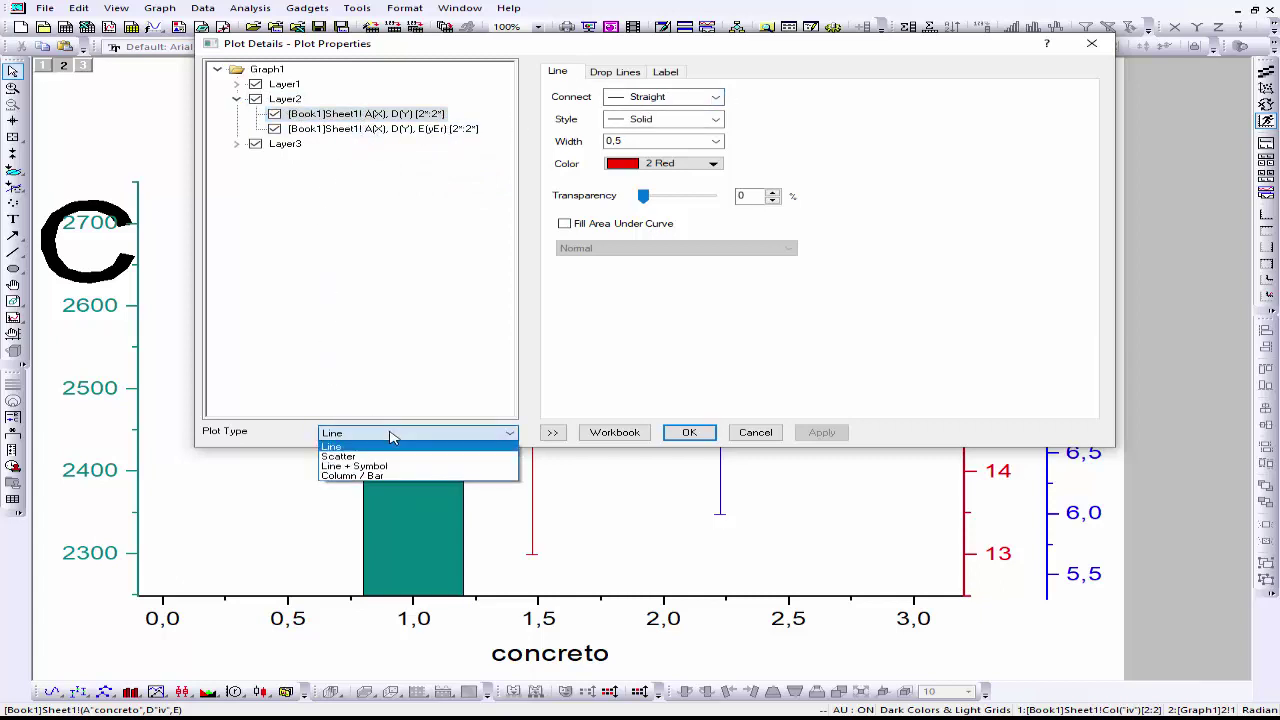
click(385, 477)
click(707, 436)
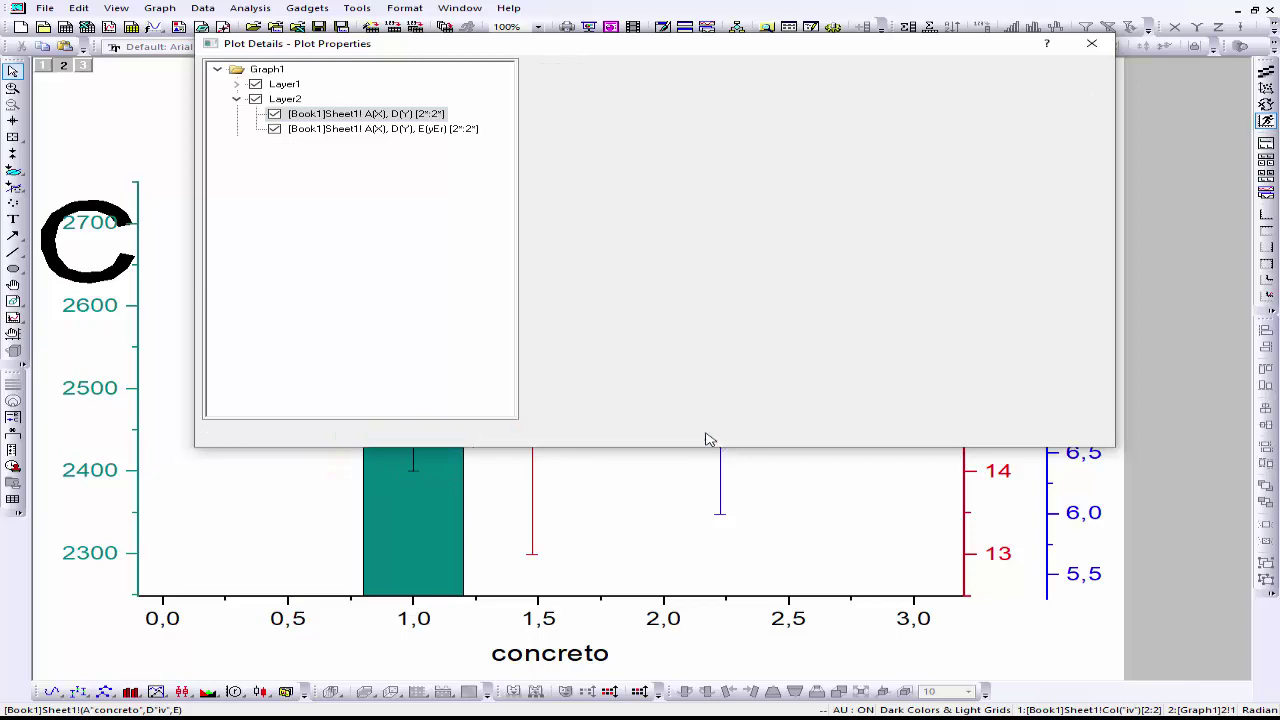
Fill the "iv" column with the individual color 19 LT Gray
click(561, 468)
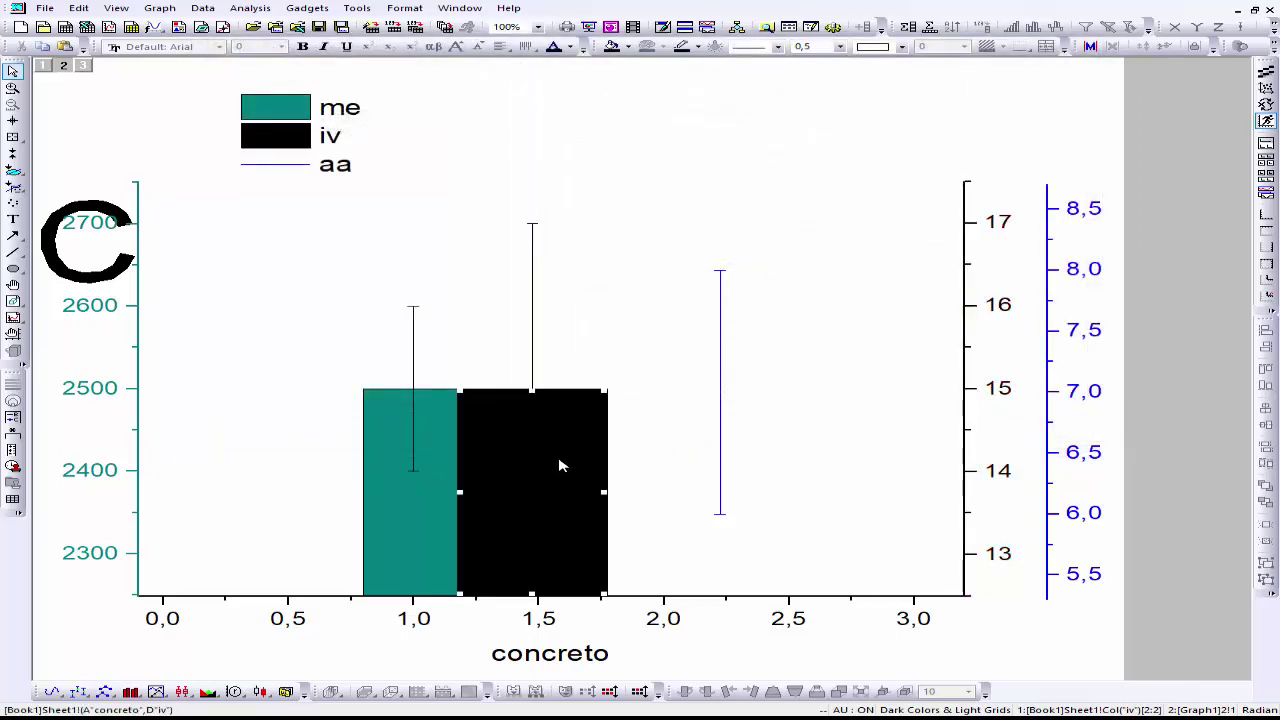
double_click(561, 465)
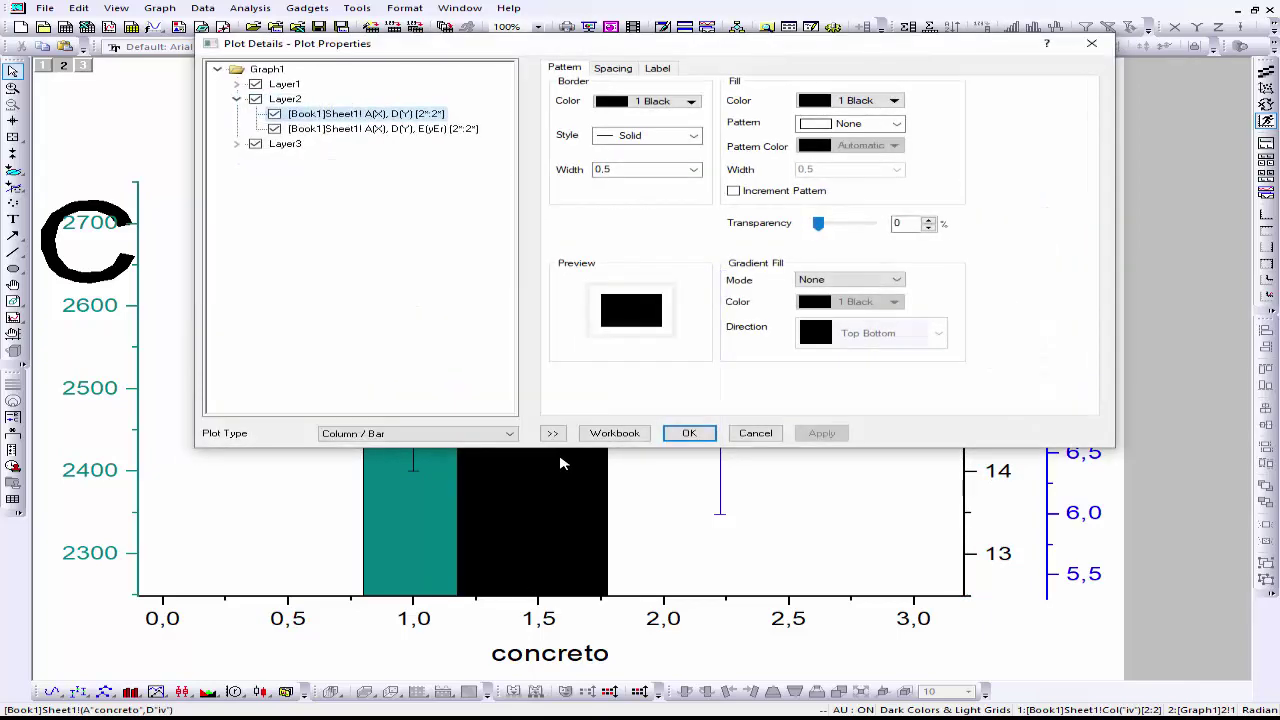
click(852, 101)
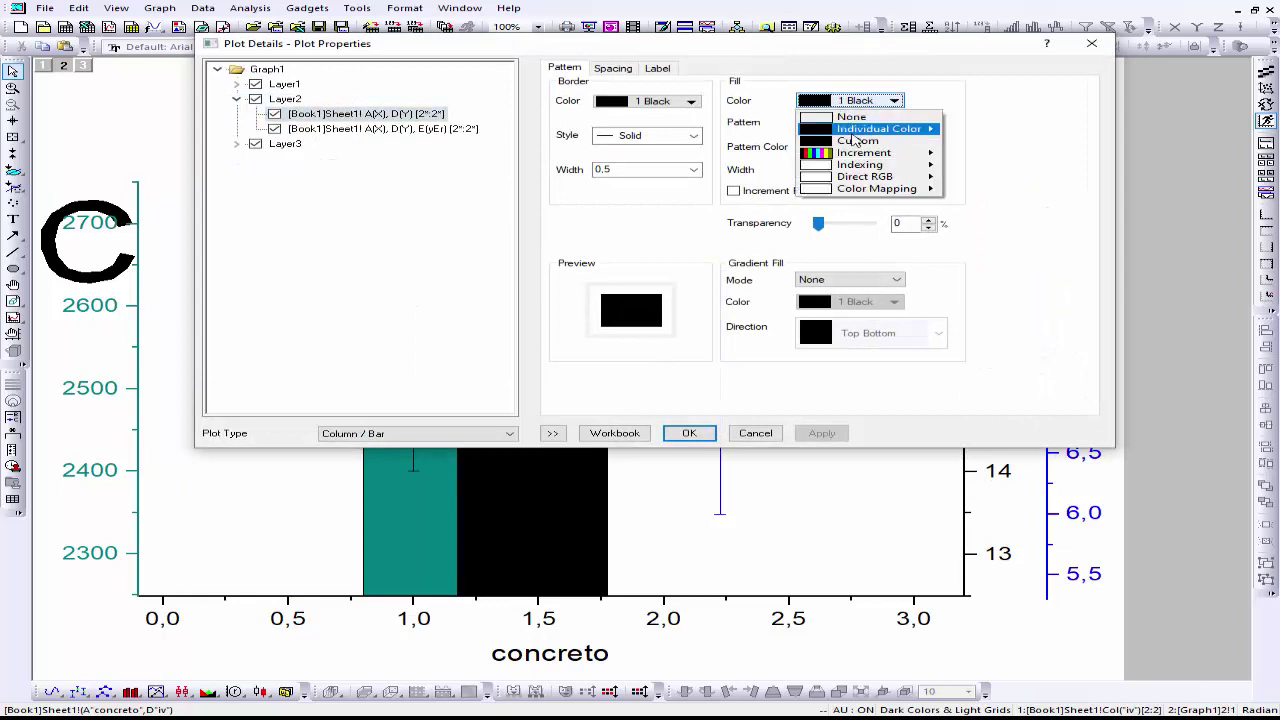
mouse_move(870, 131)
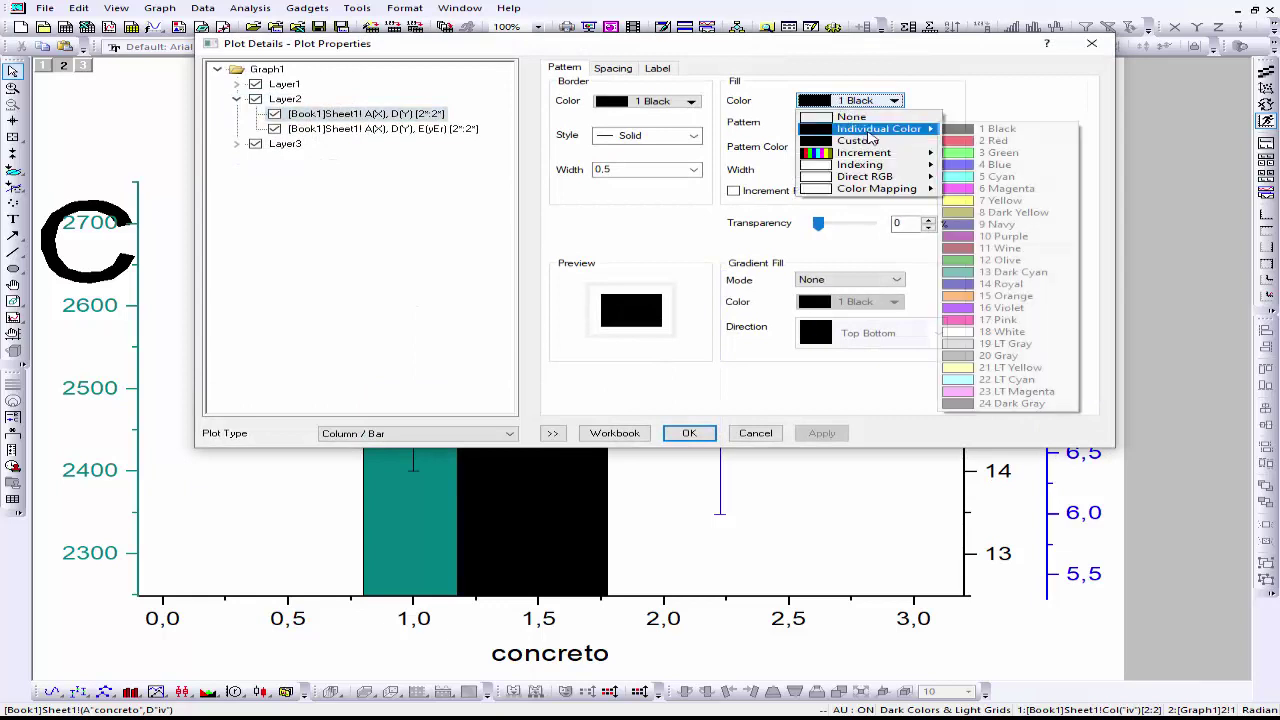
click(989, 344)
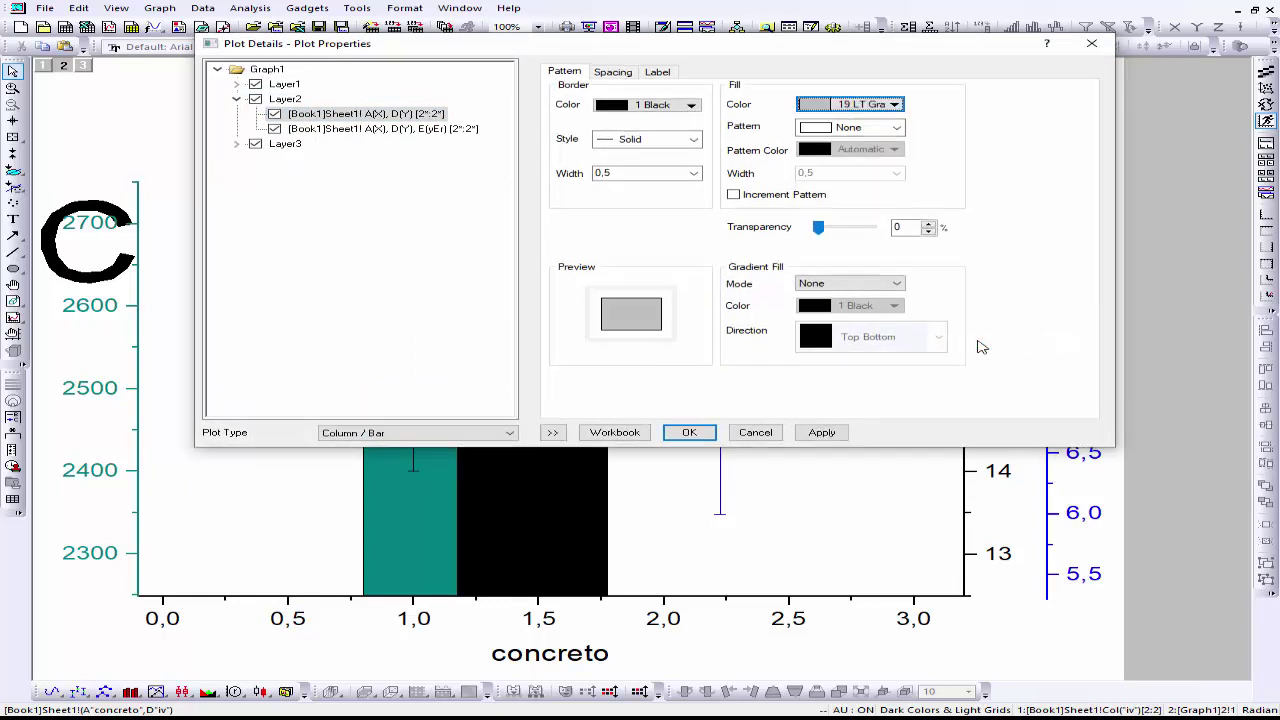
Give the "iv" column's fill the Medium forward-diagonal hatch pattern and apply it to the graph
click(845, 128)
click(843, 168)
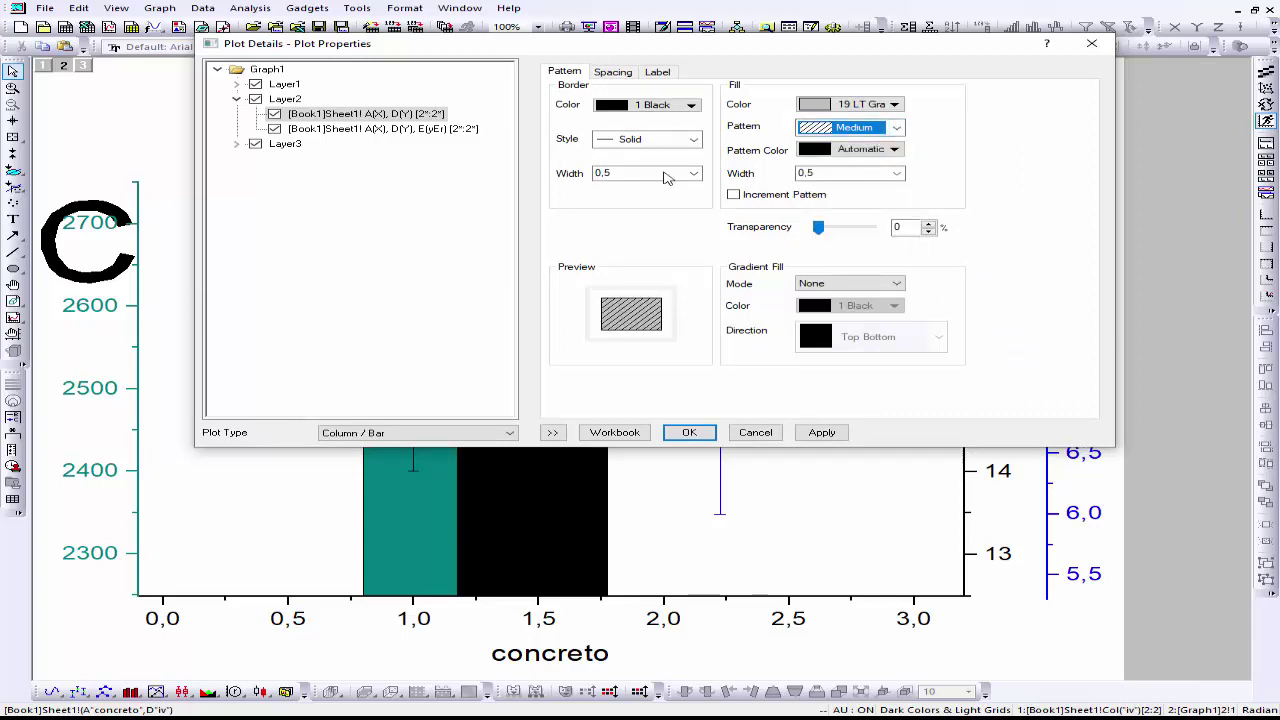
drag(666, 49, 583, 80)
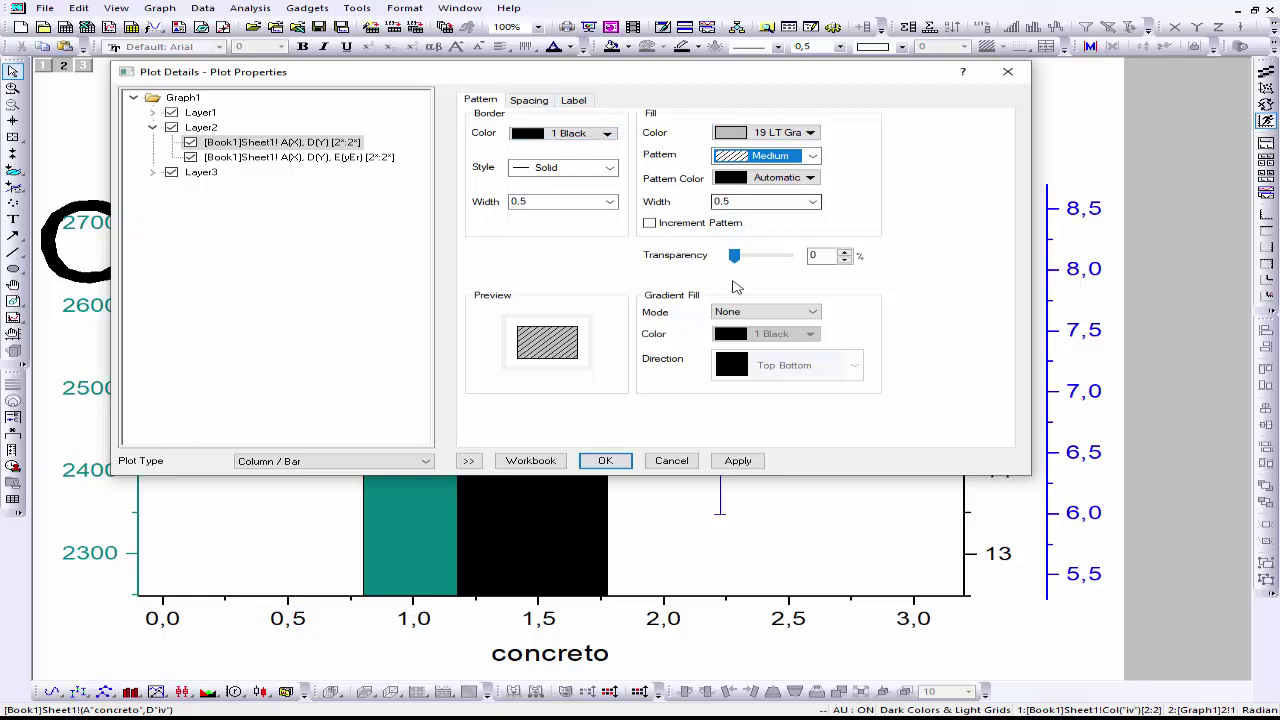
click(814, 157)
click(814, 157)
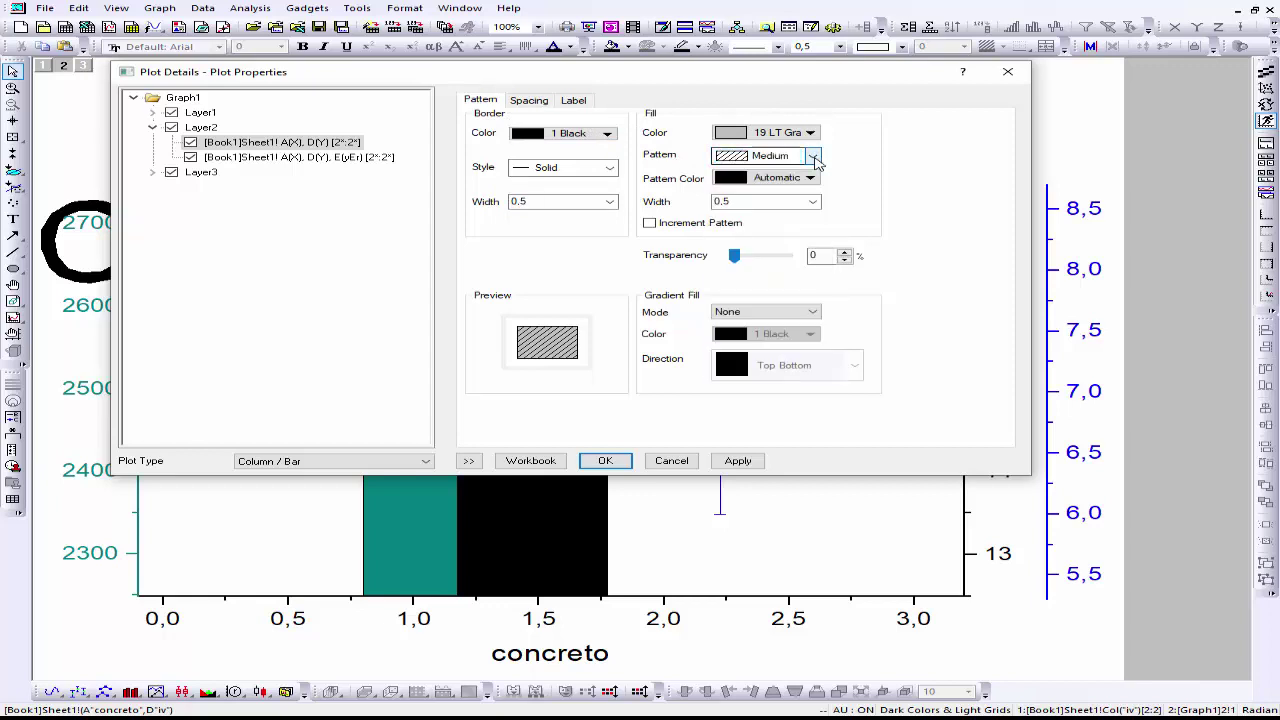
click(814, 157)
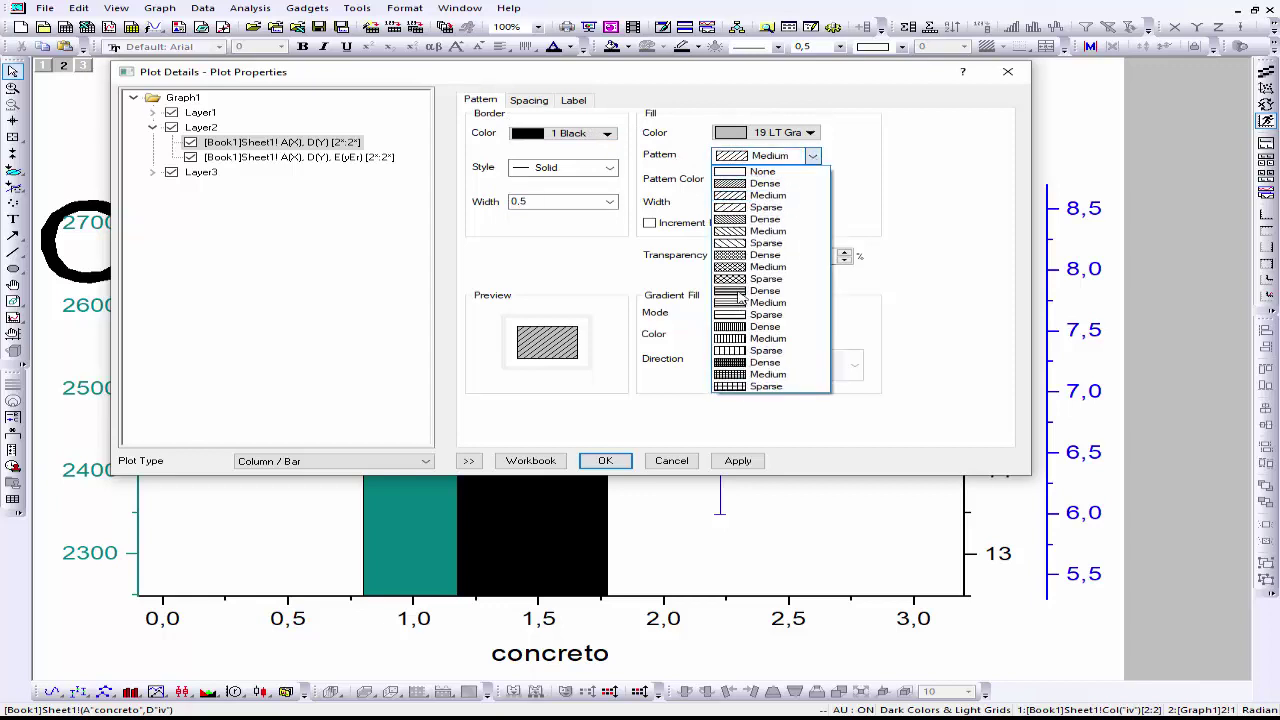
click(814, 157)
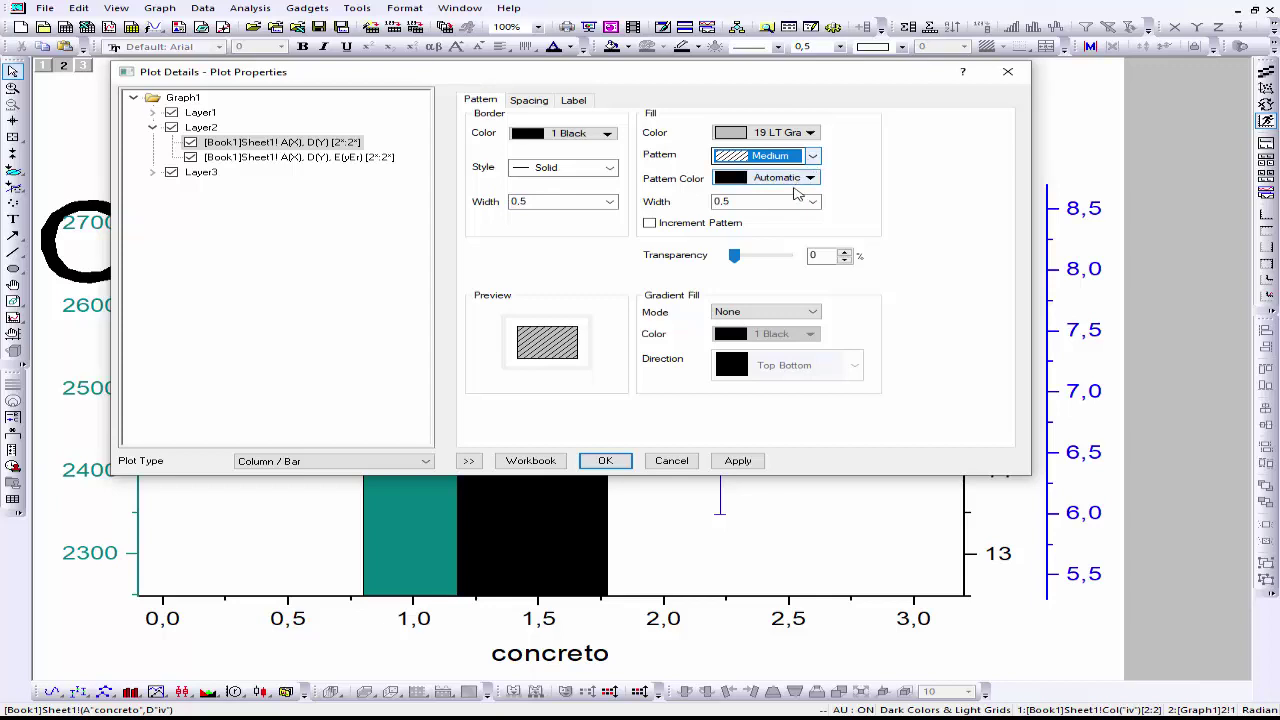
click(738, 460)
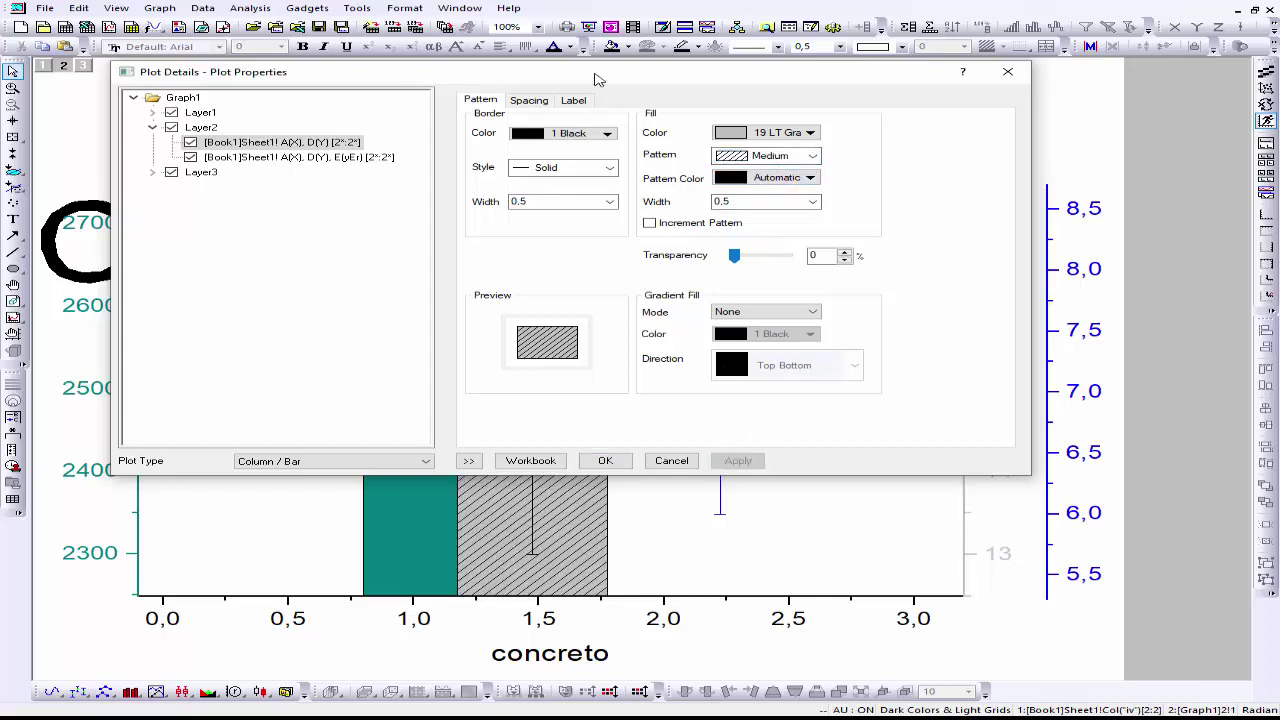
Set the gap between bars of the "iv" column to 60% and apply it
click(529, 100)
click(668, 124)
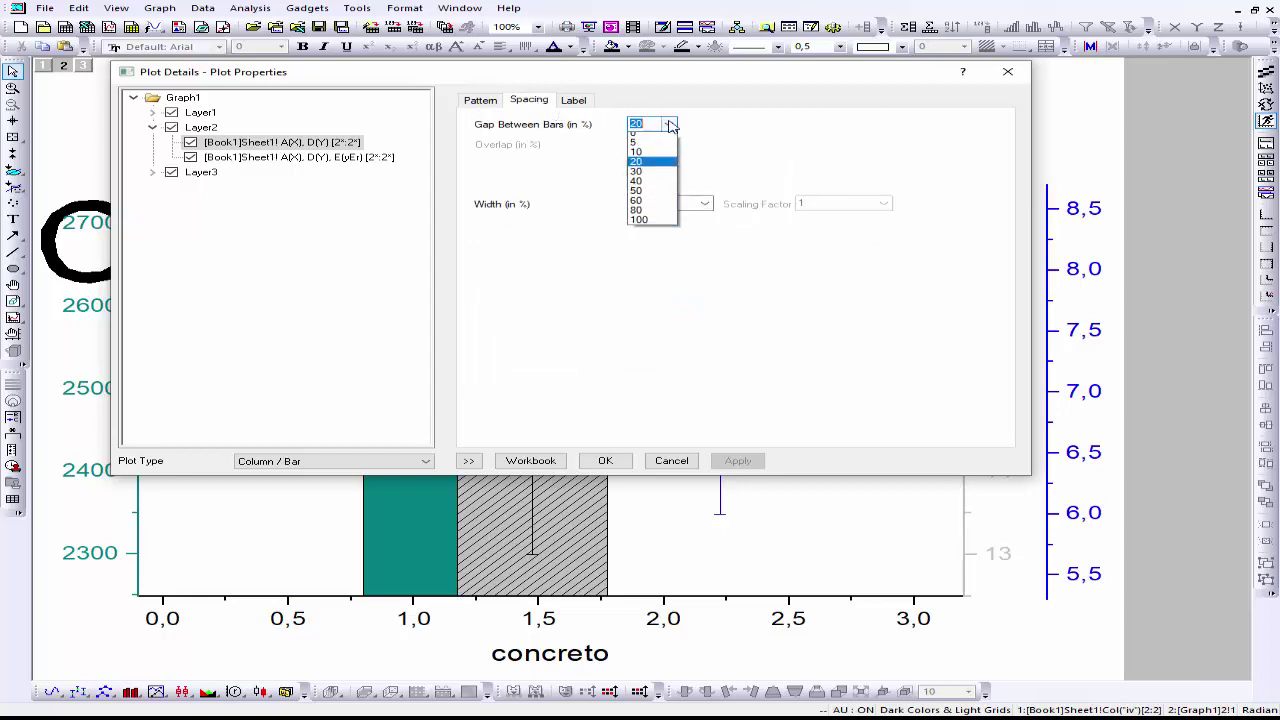
click(652, 200)
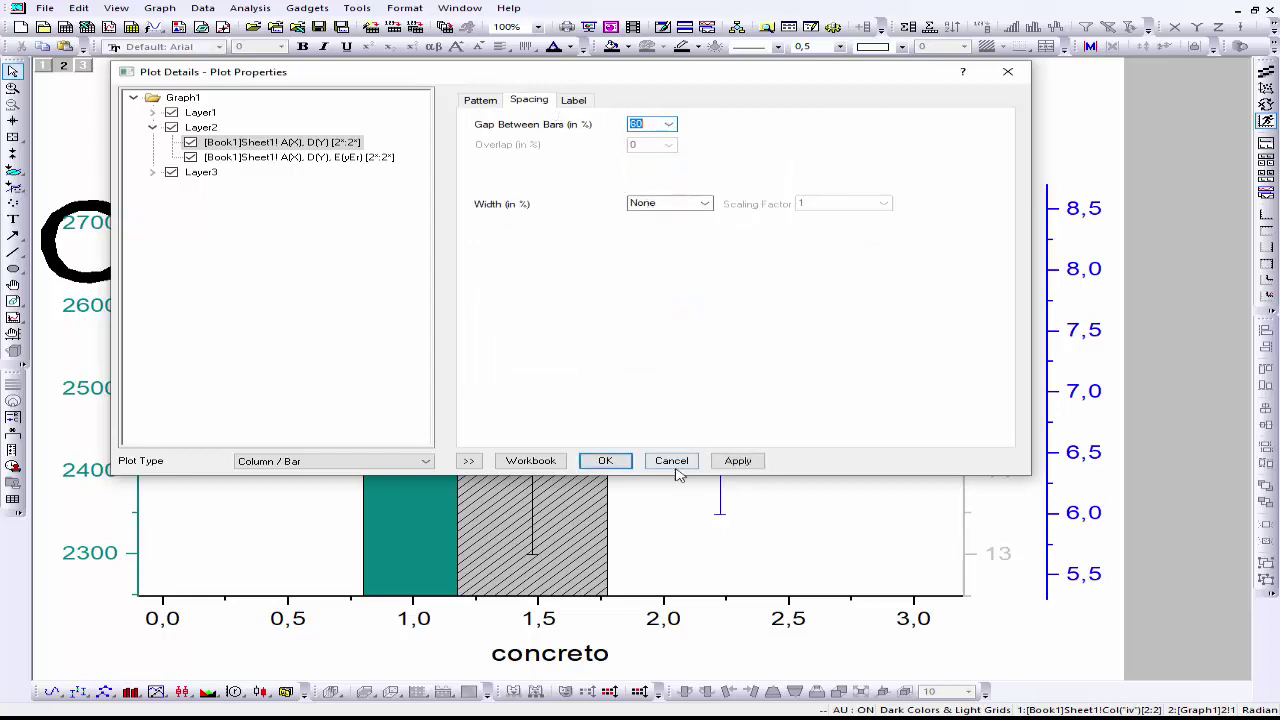
click(737, 460)
drag(562, 72, 860, 131)
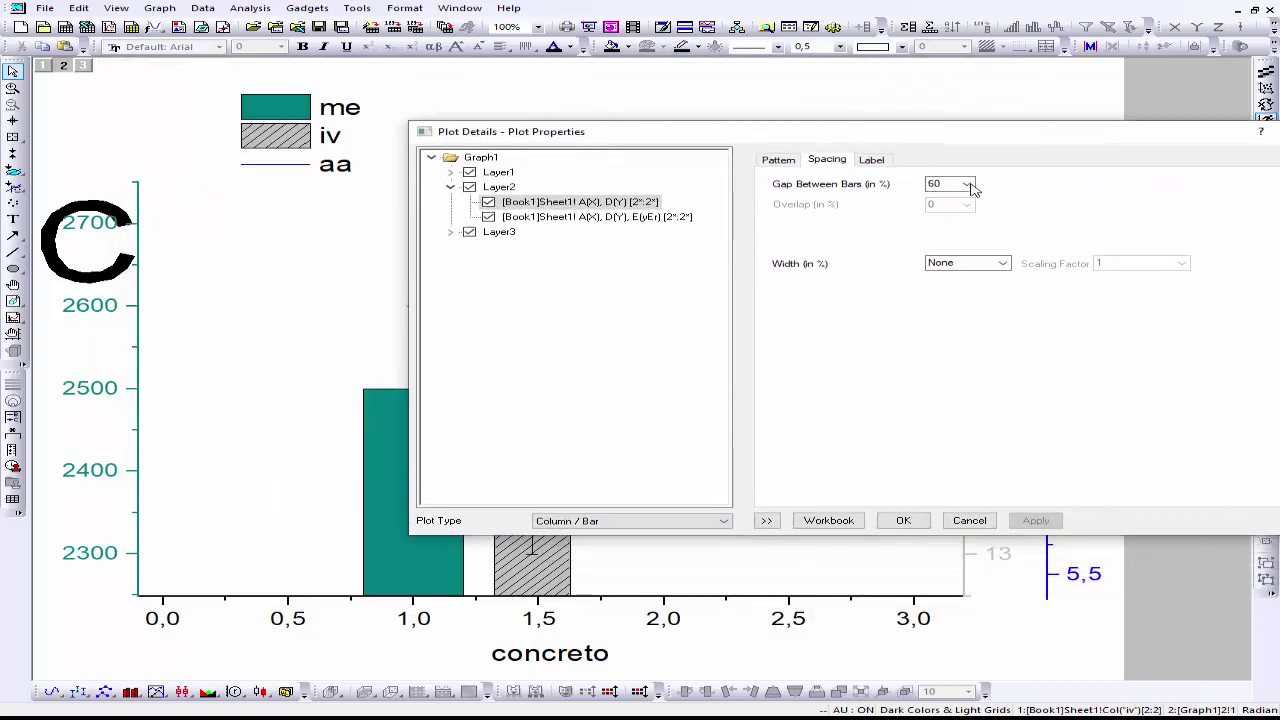
Set the gap between bars of the "iv" column to 50% and accept the plot settings
click(970, 186)
click(948, 248)
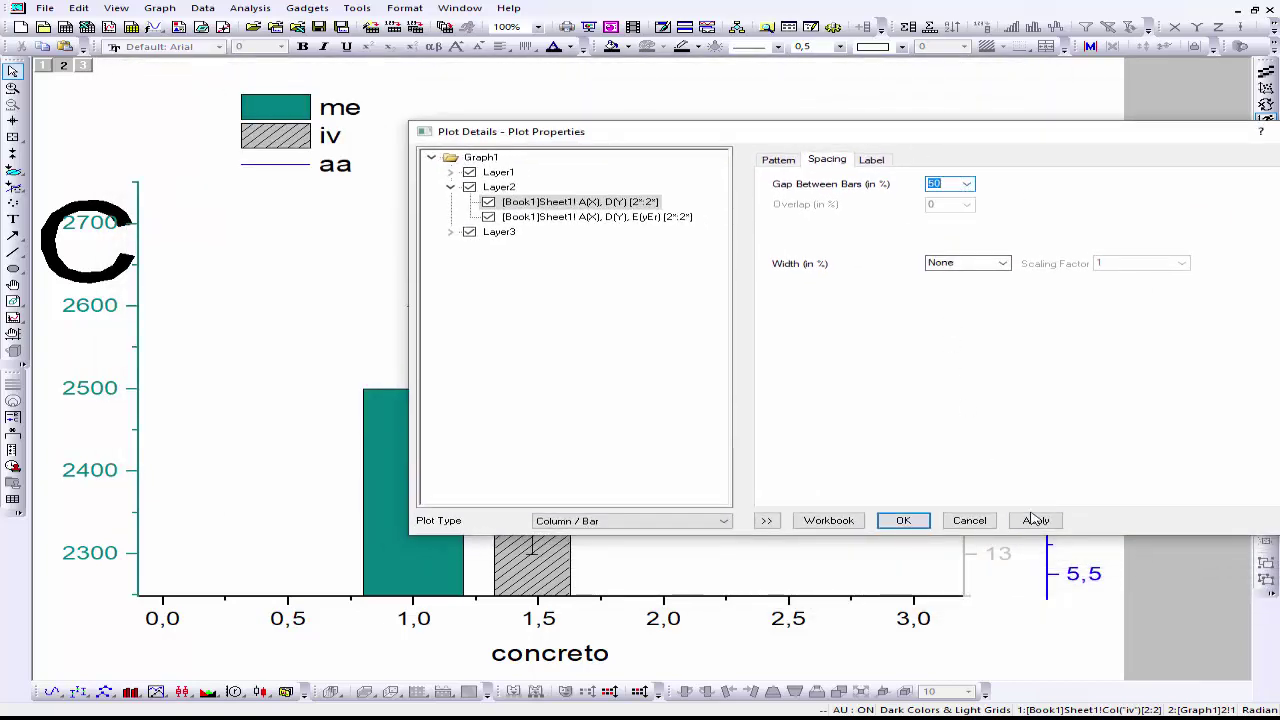
click(1035, 520)
drag(788, 132, 580, 61)
click(699, 449)
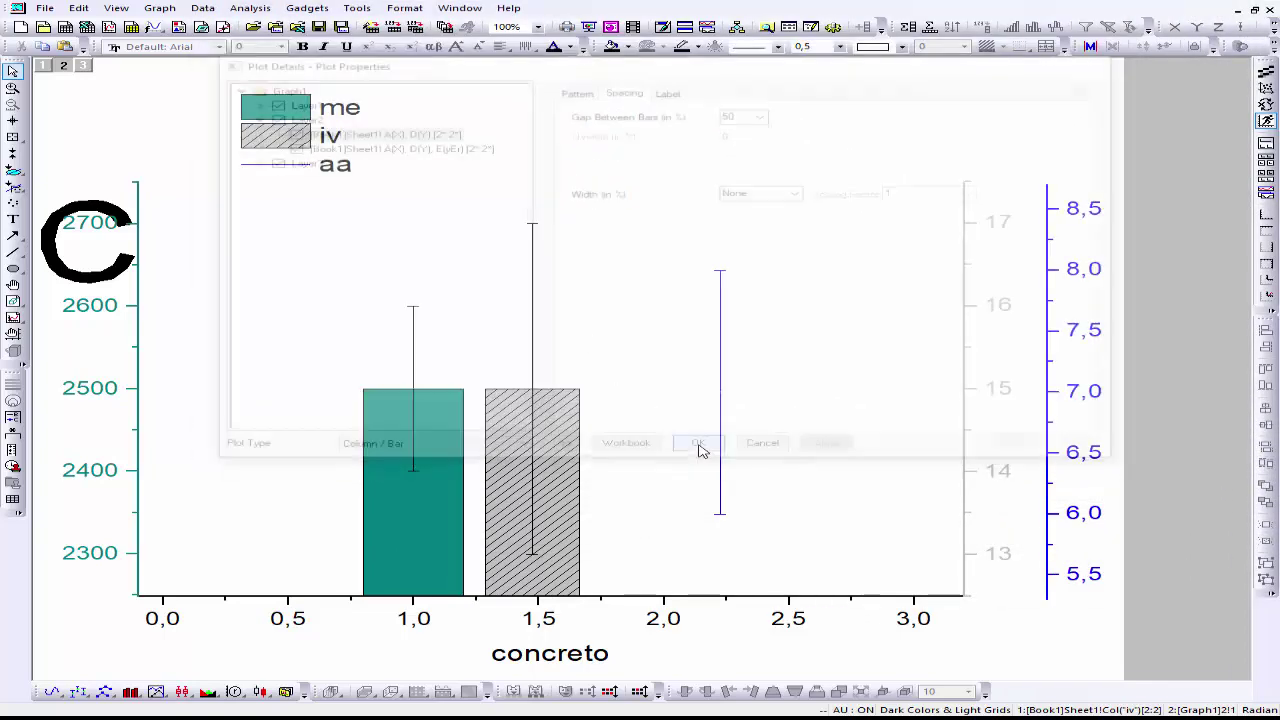
Change the "aa" data plot in Layer3 from a line to the Column / Bar plot type
click(720, 351)
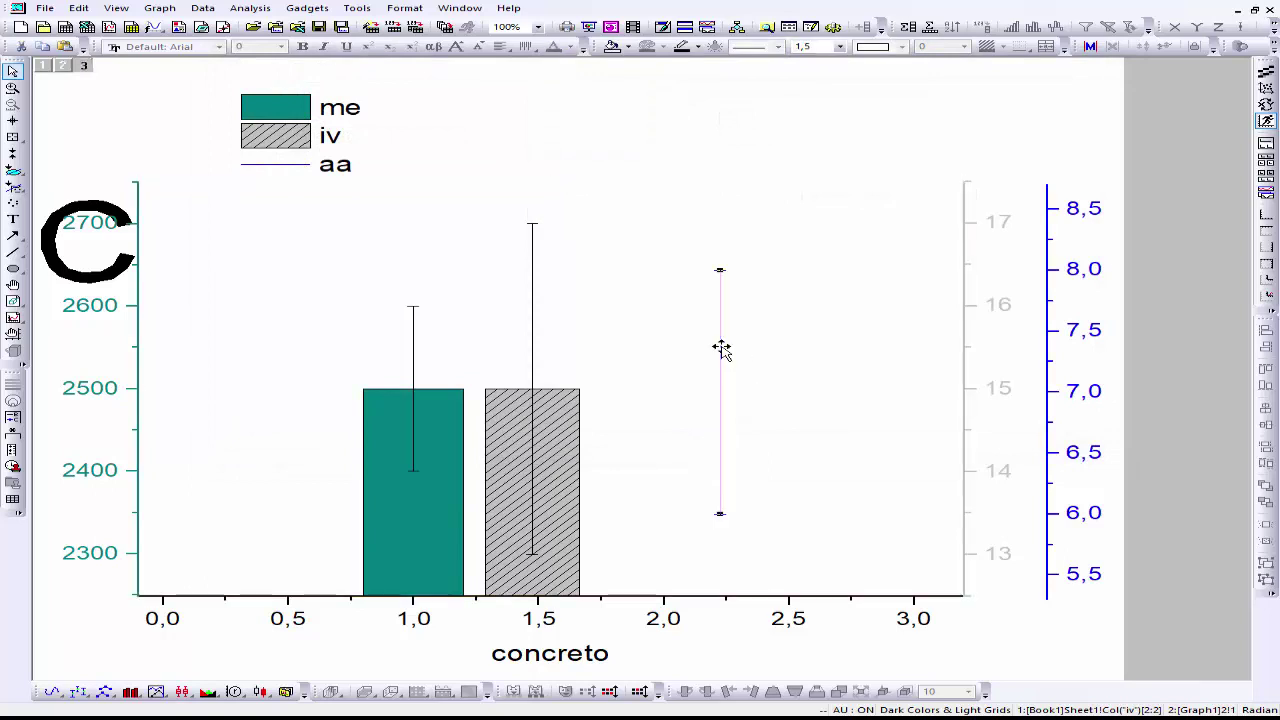
double_click(721, 348)
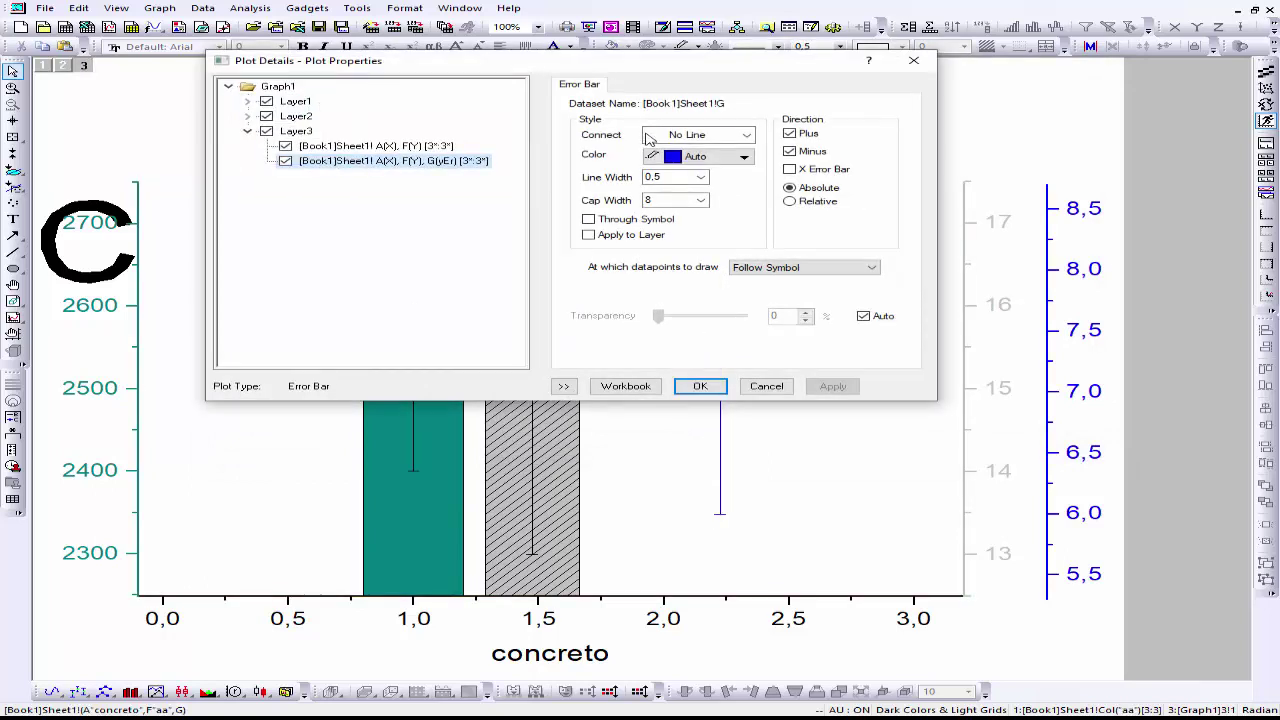
click(418, 147)
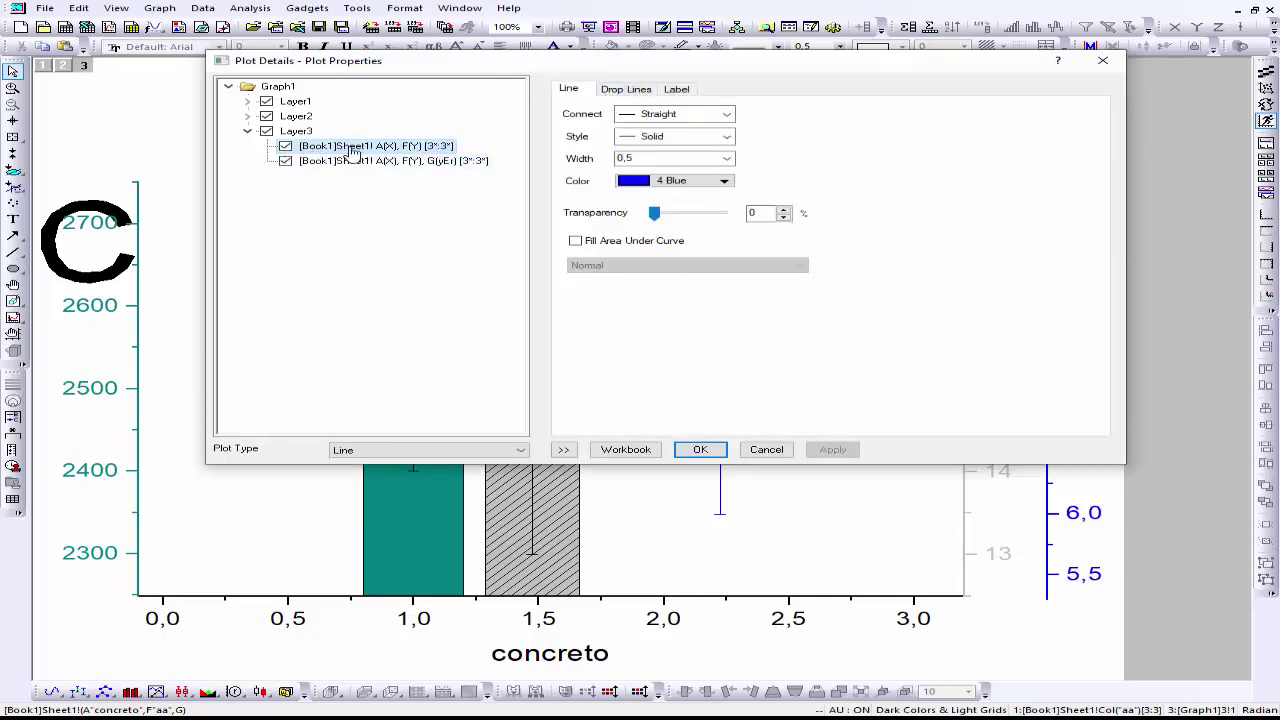
click(367, 451)
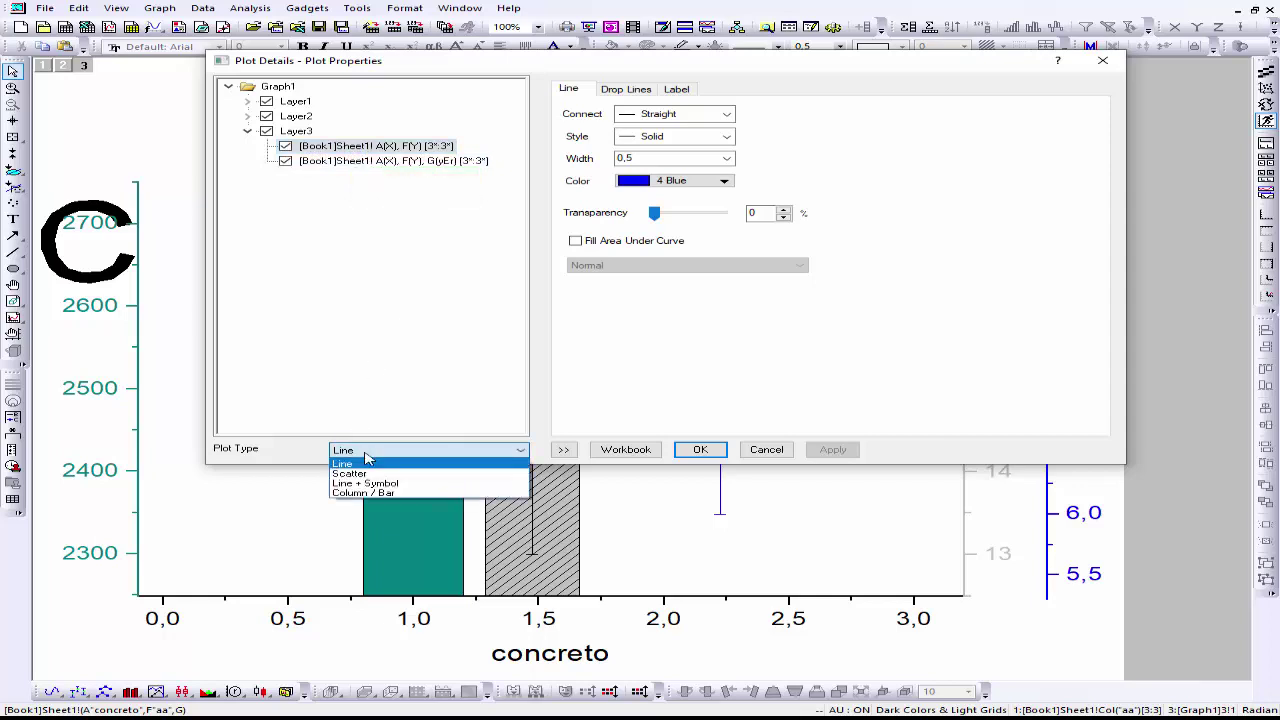
click(378, 495)
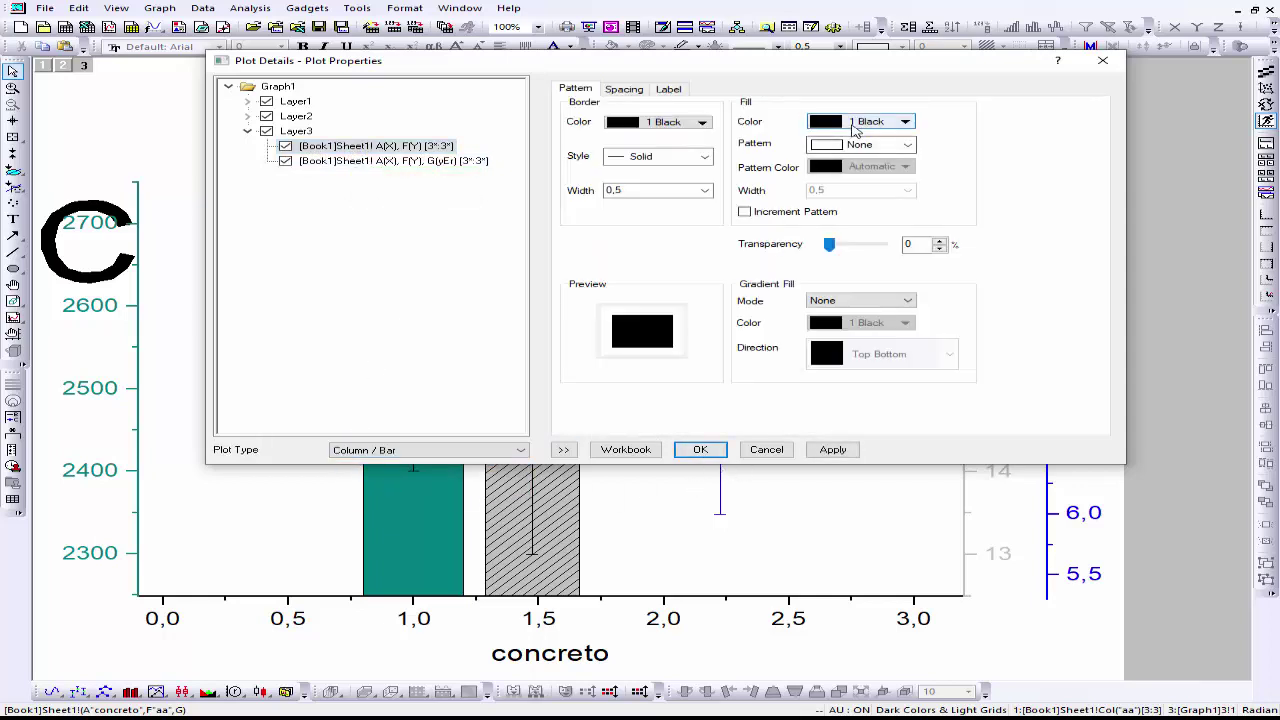
Fill the "aa" column with the individual color 4 Blue and apply it
click(855, 122)
mouse_move(875, 151)
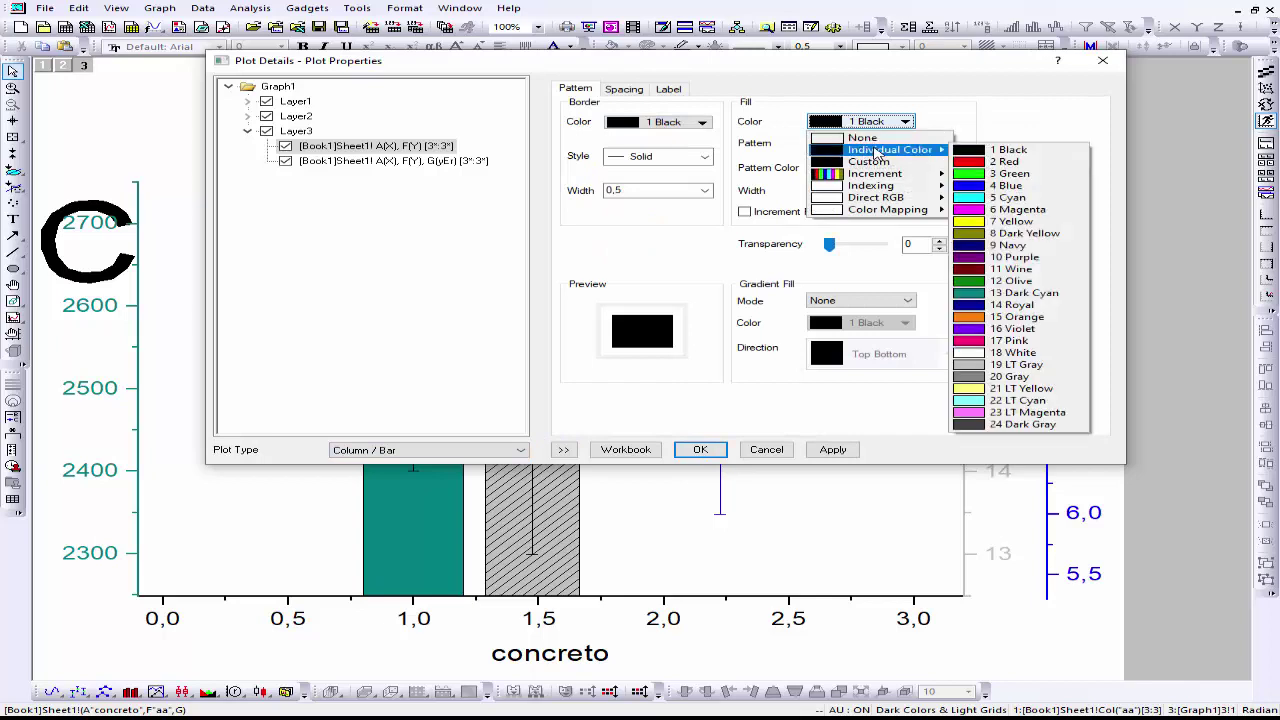
click(1003, 186)
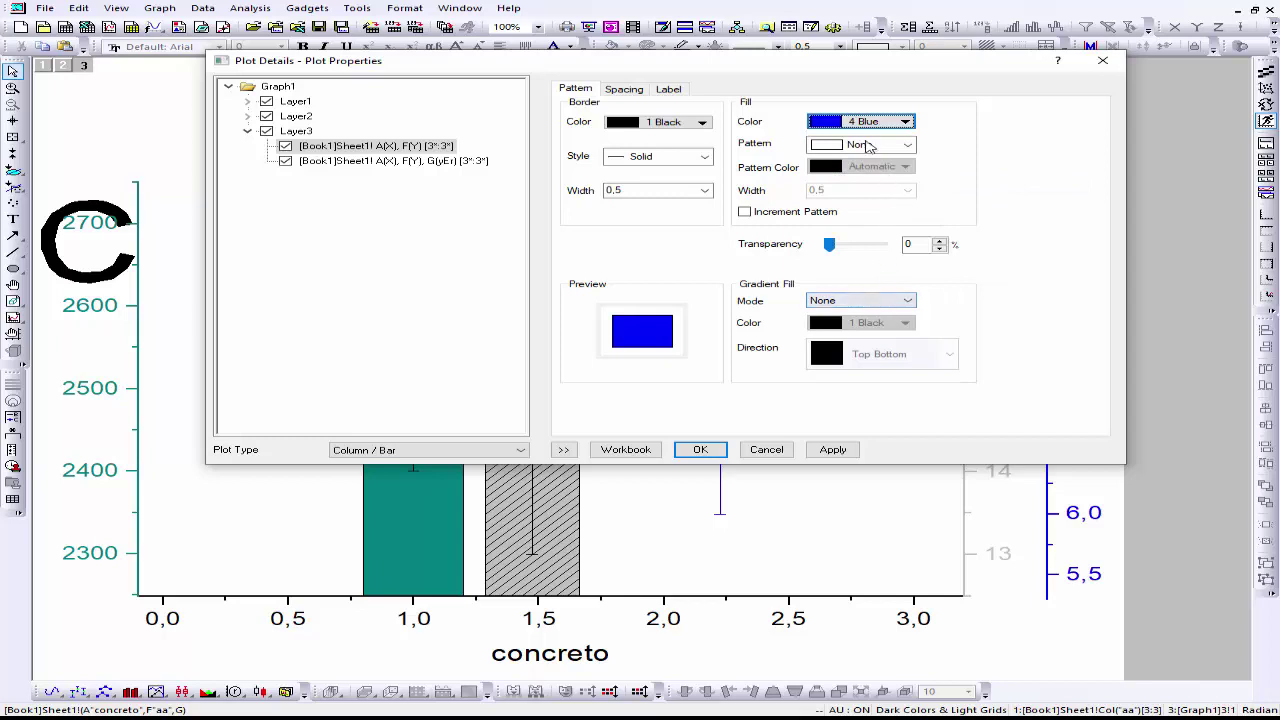
click(833, 449)
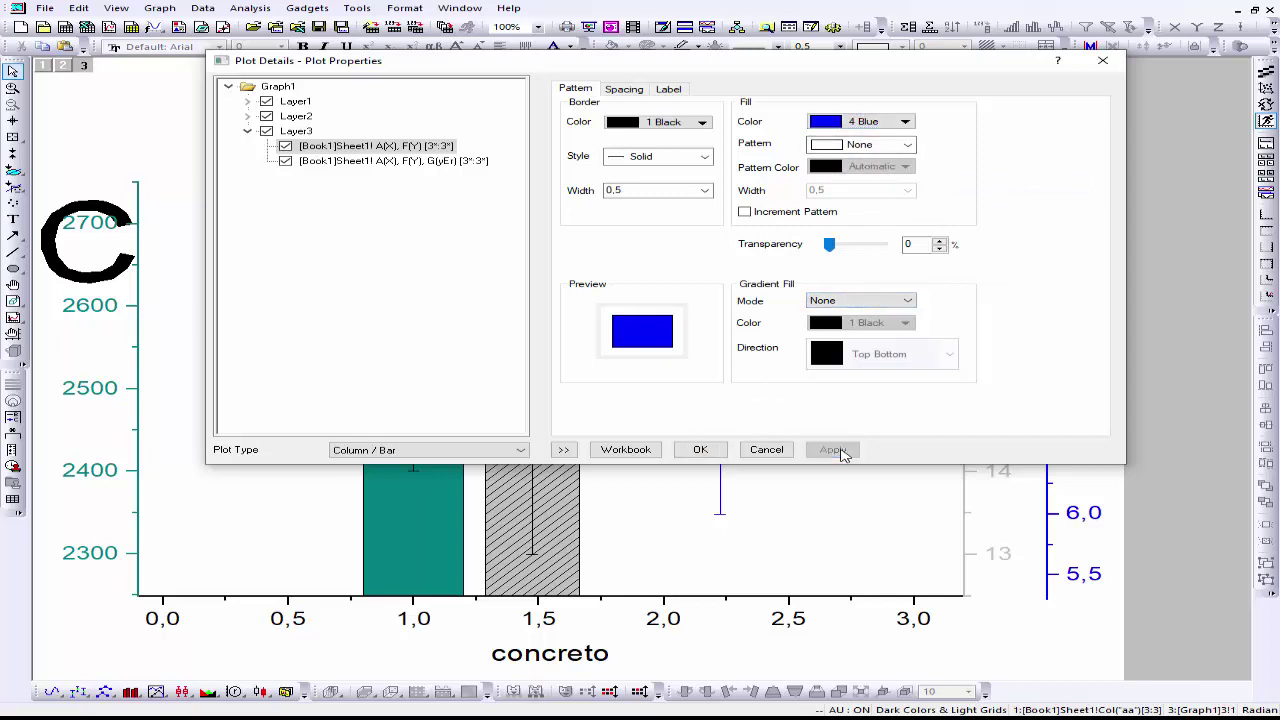
Set the gap between bars of the "aa" column to 50% and accept the plot settings
click(630, 93)
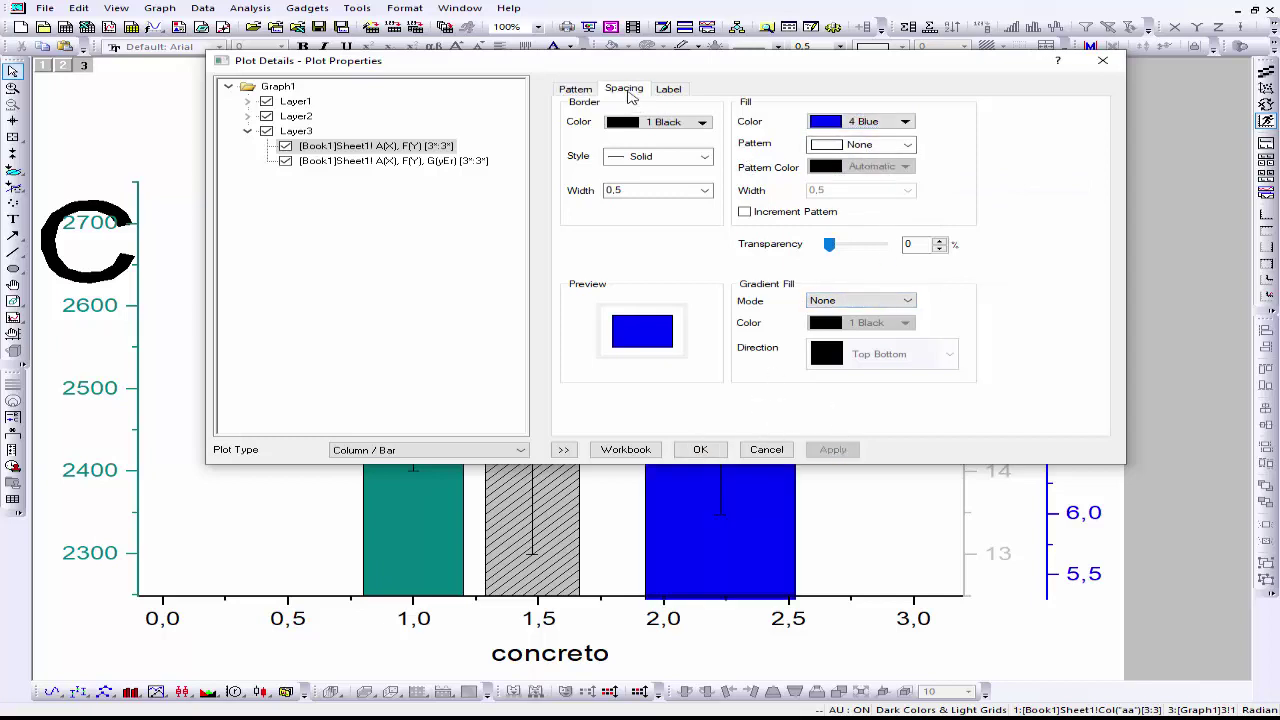
click(765, 116)
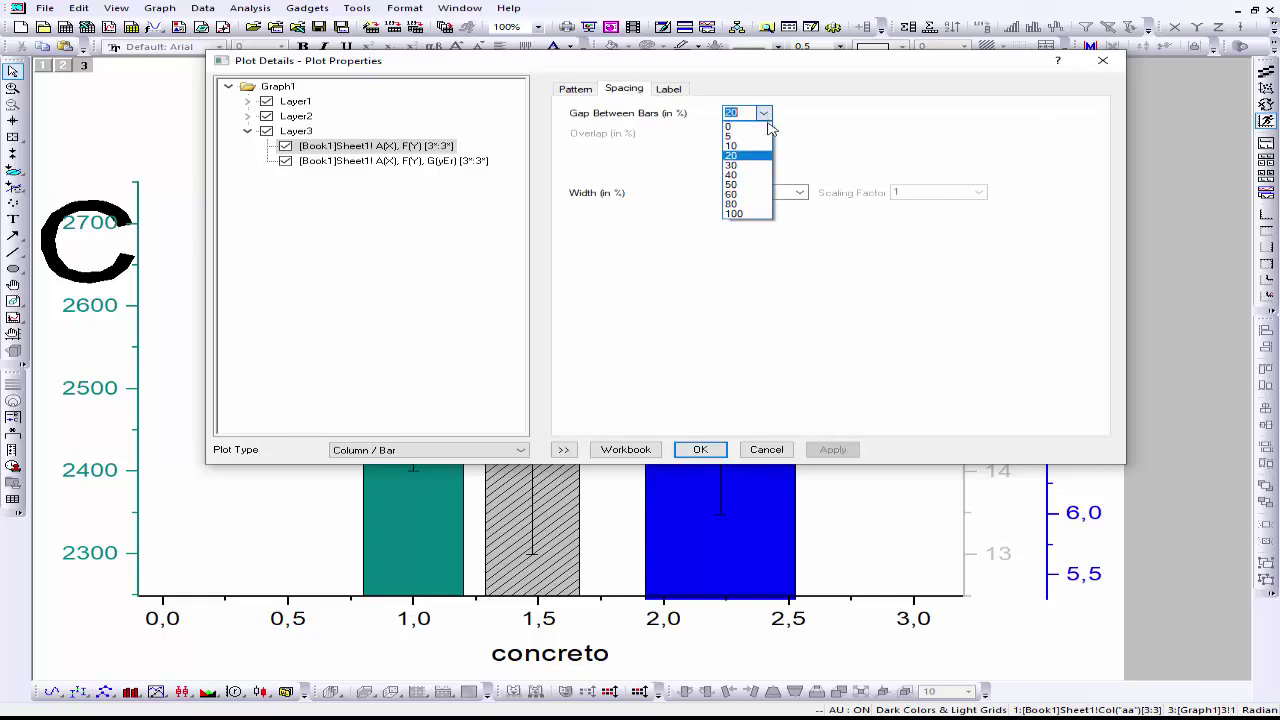
click(740, 184)
click(832, 449)
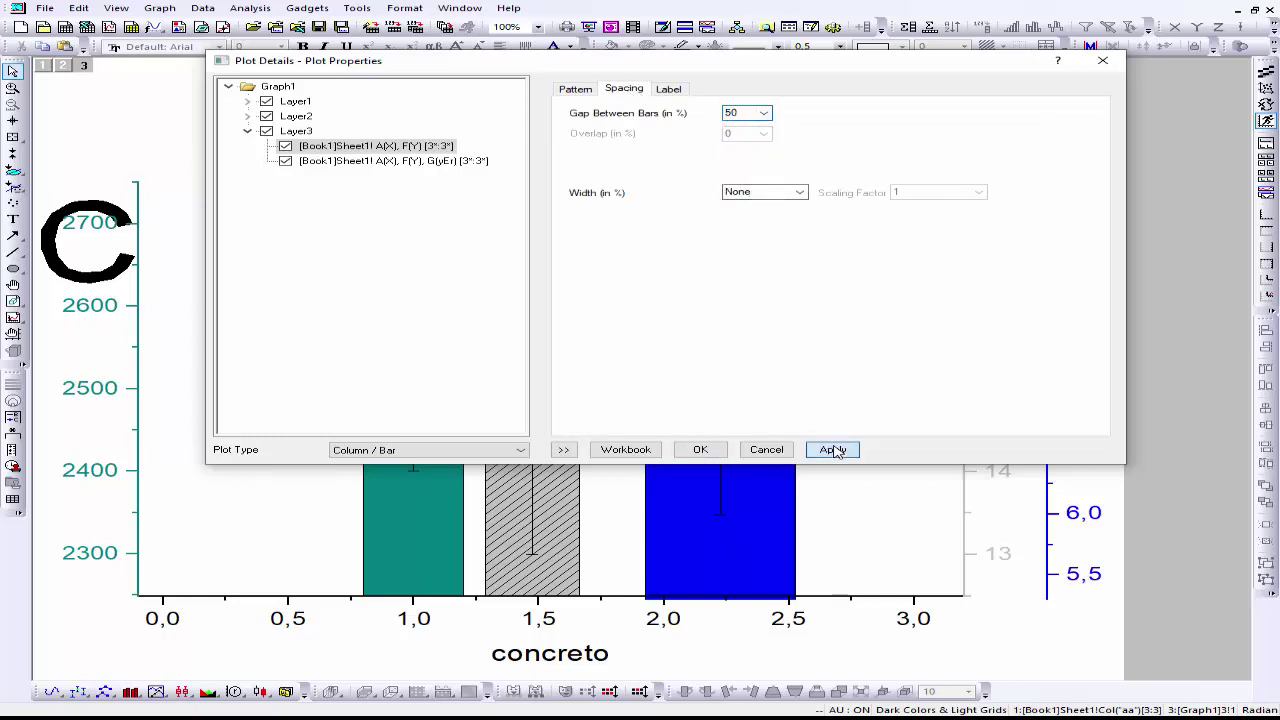
drag(620, 66, 940, 35)
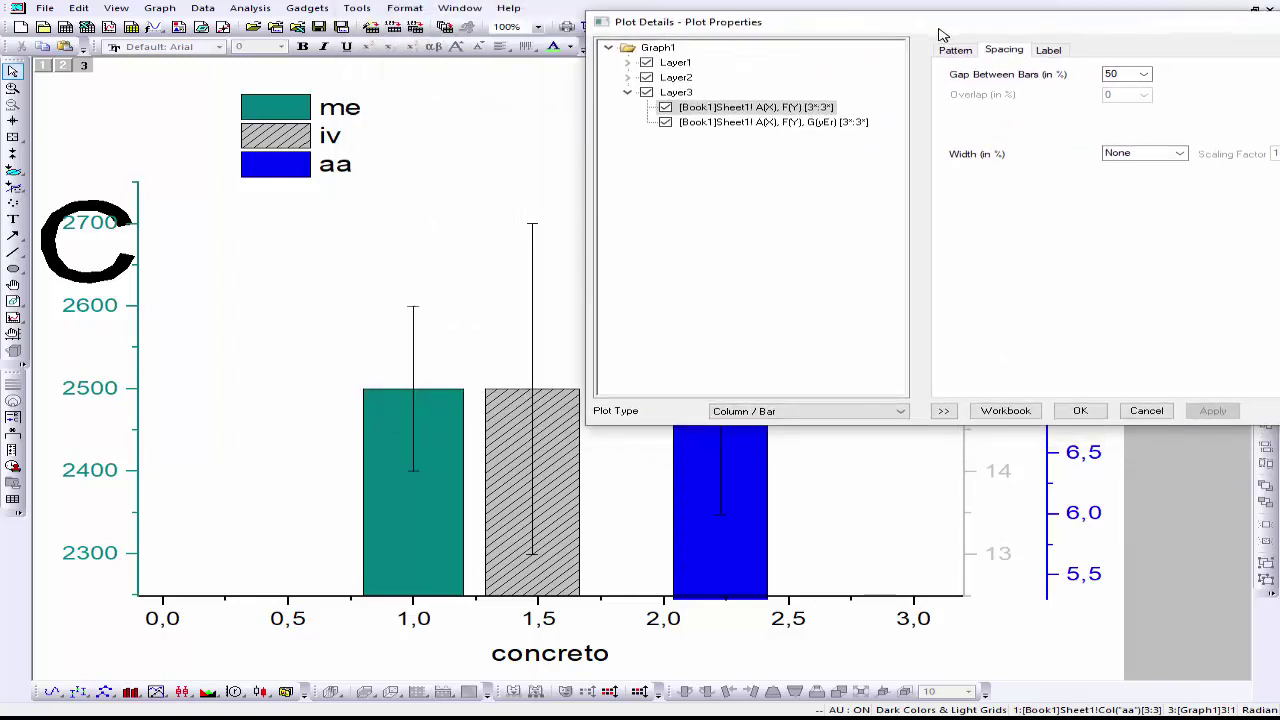
drag(940, 34, 645, 14)
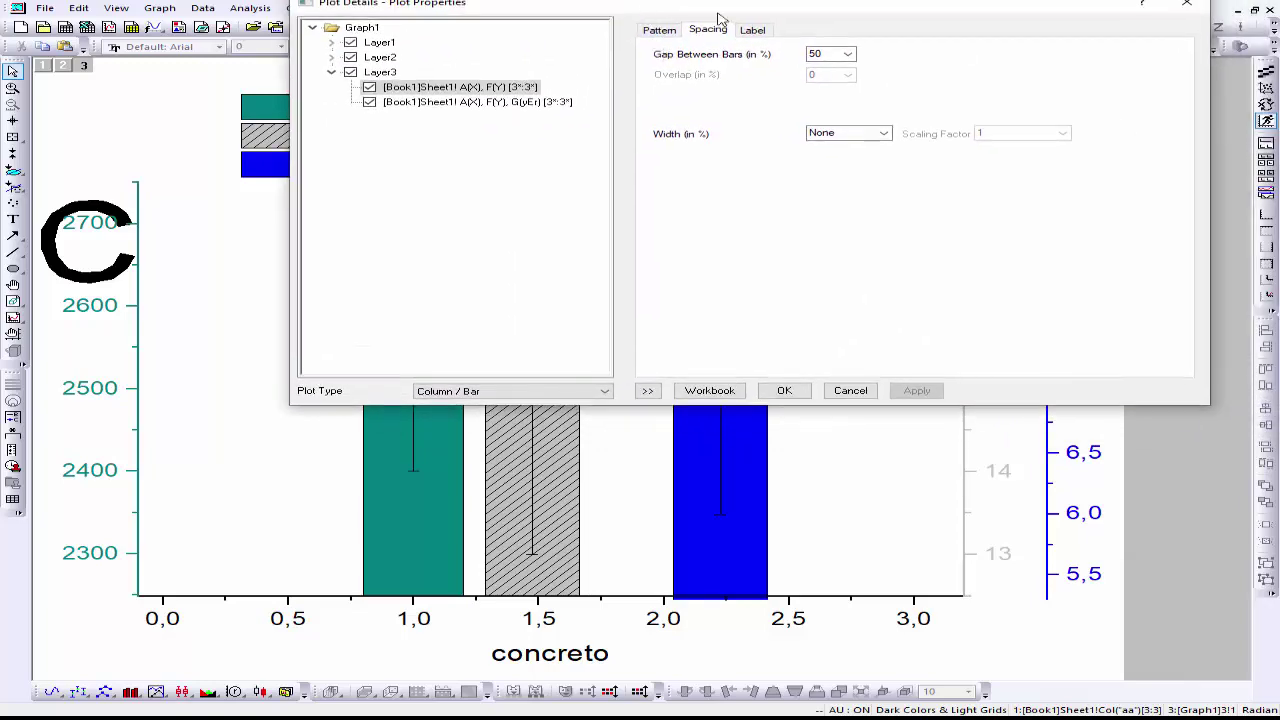
drag(722, 18, 680, 91)
click(737, 476)
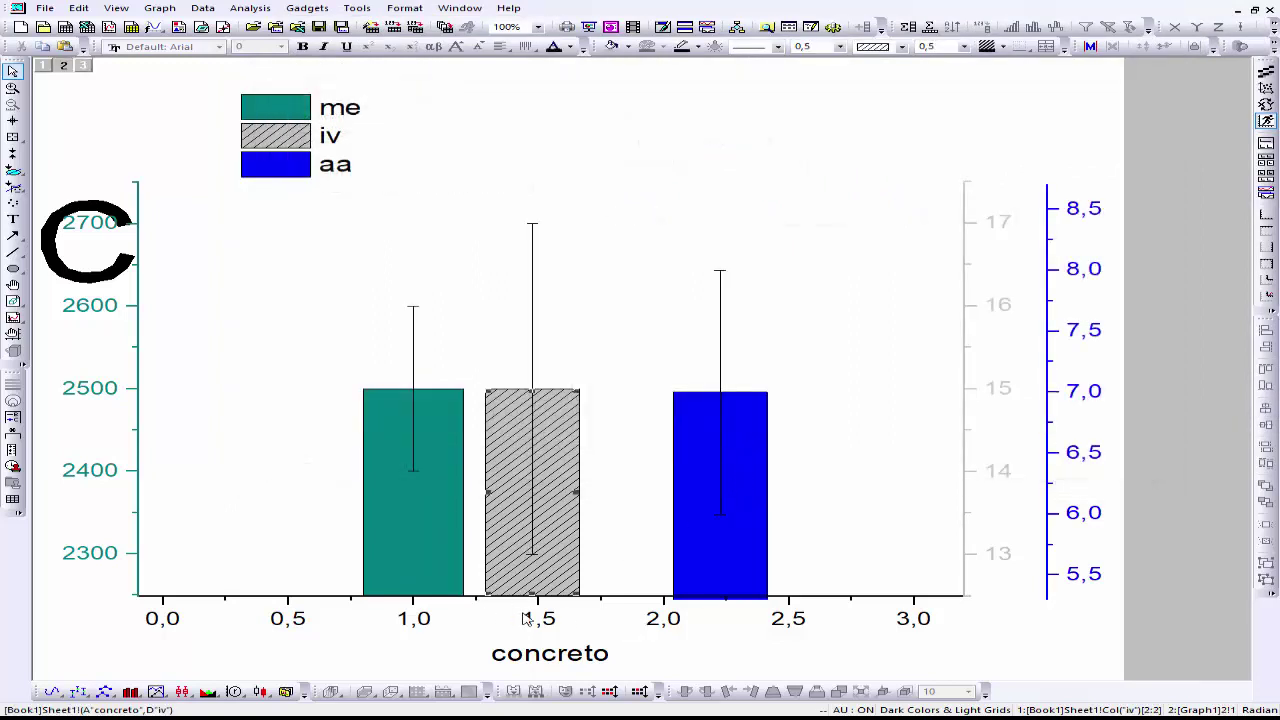
click(690, 618)
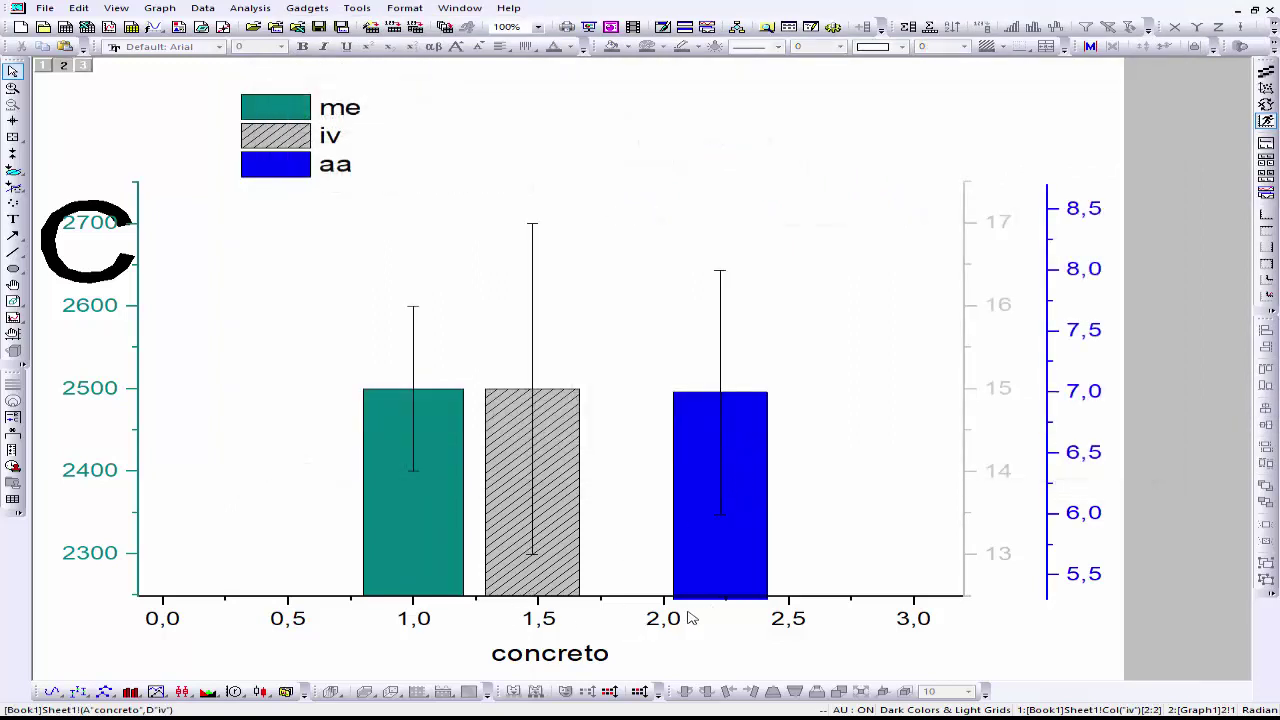
click(418, 620)
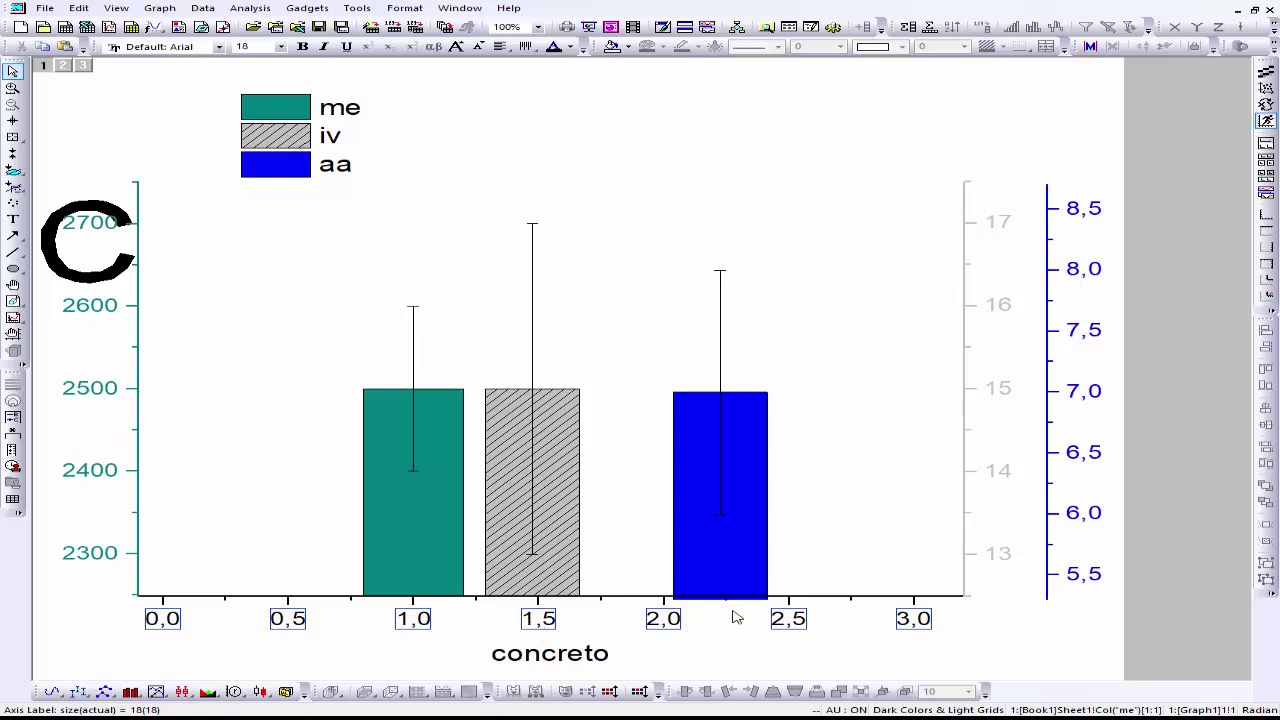
click(459, 7)
click(478, 257)
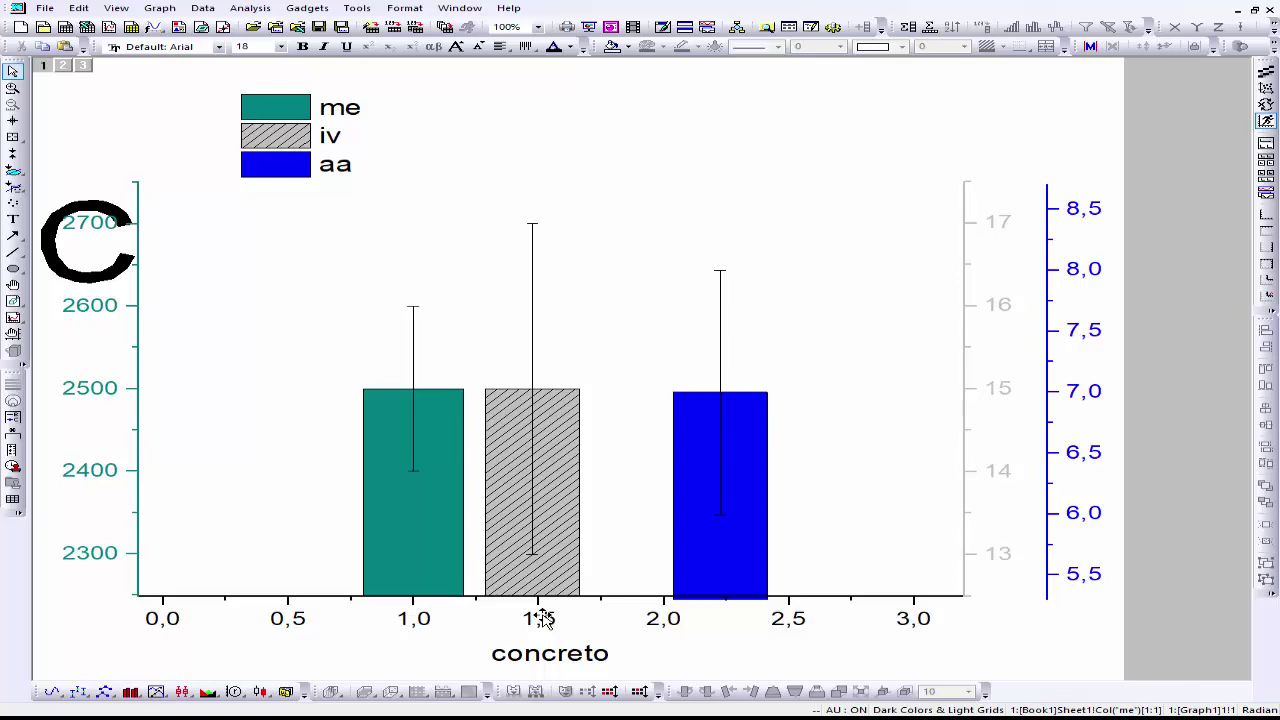
Set the Layer 1 X axis scale to run from 0 to 3 and apply it
double_click(541, 619)
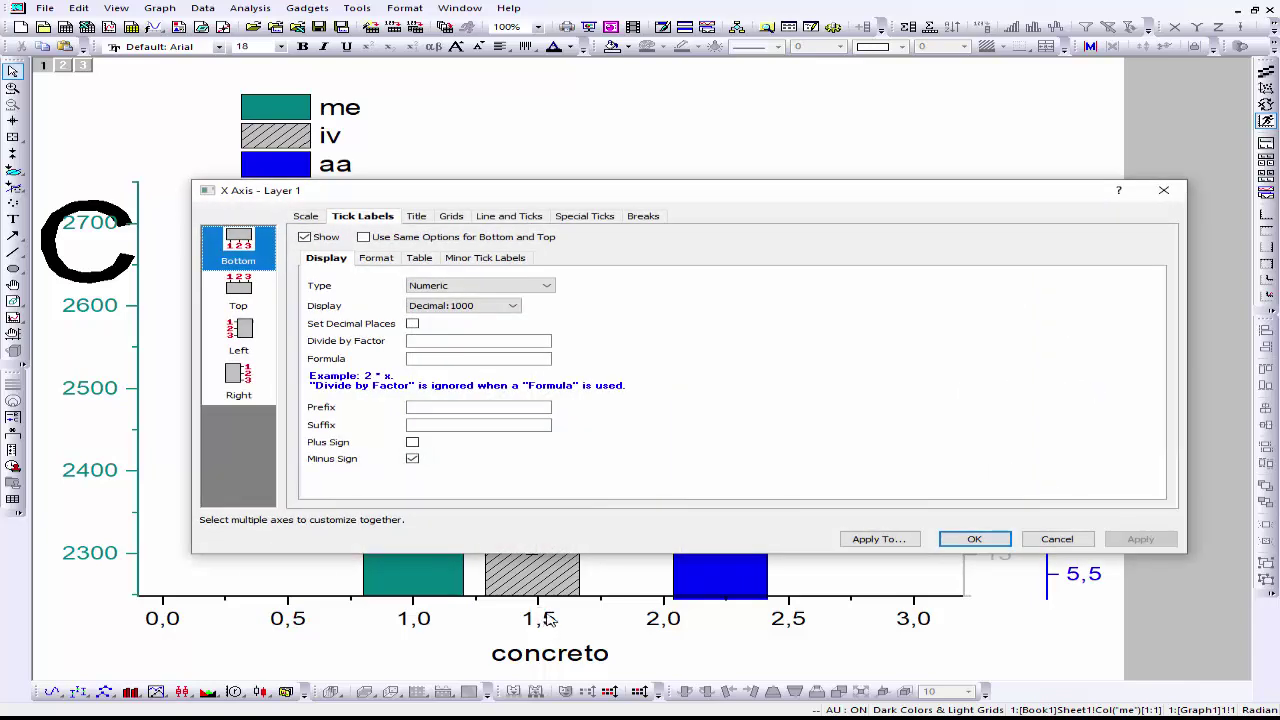
click(326, 224)
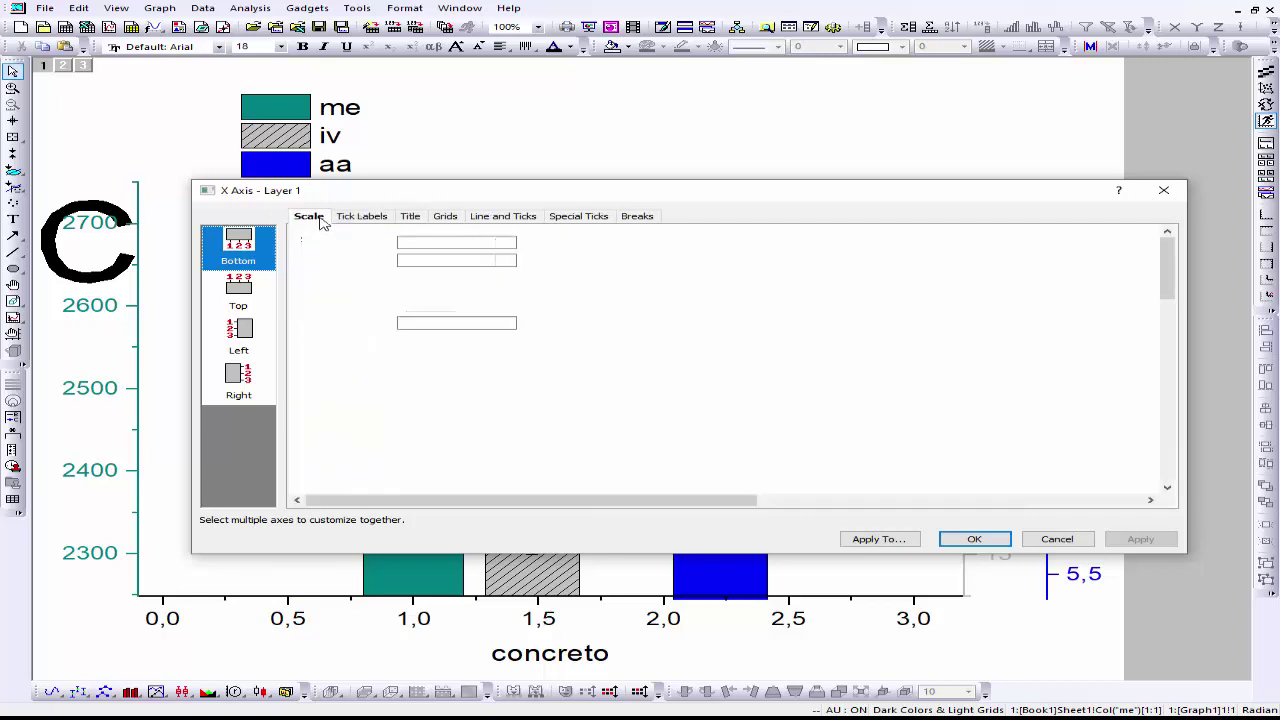
double_click(437, 241)
key(BackSpace)
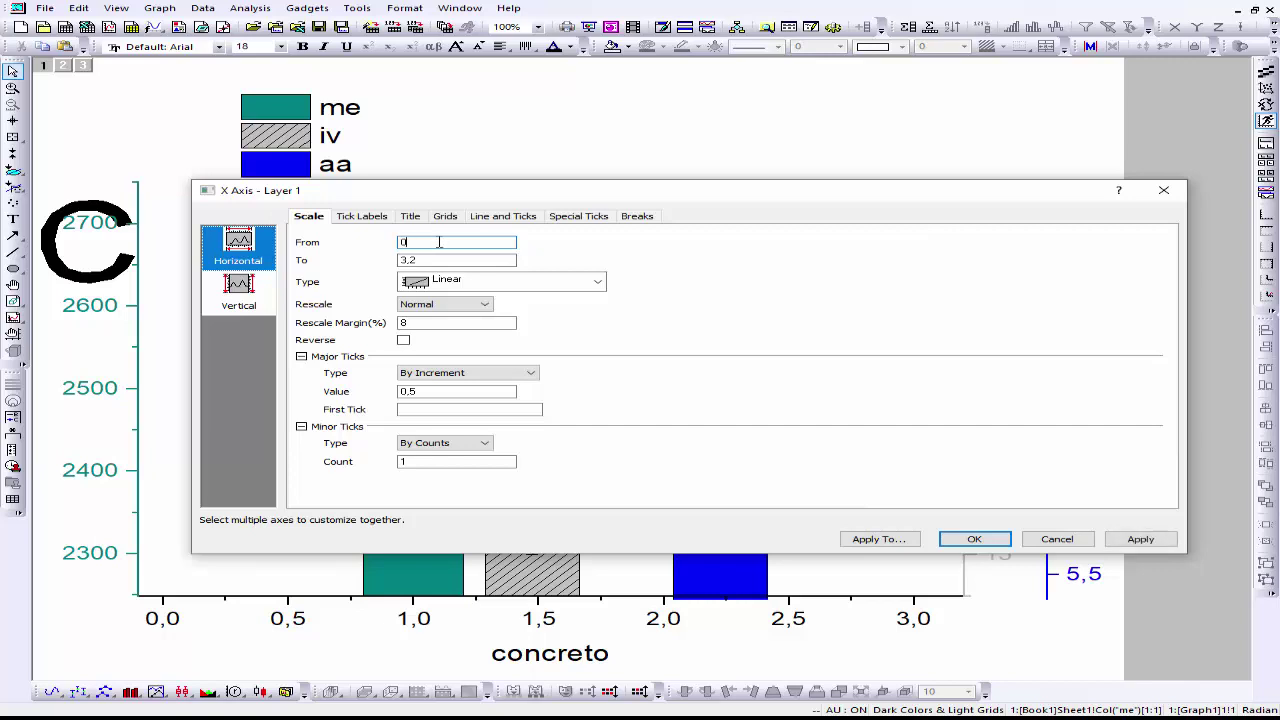
double_click(437, 260)
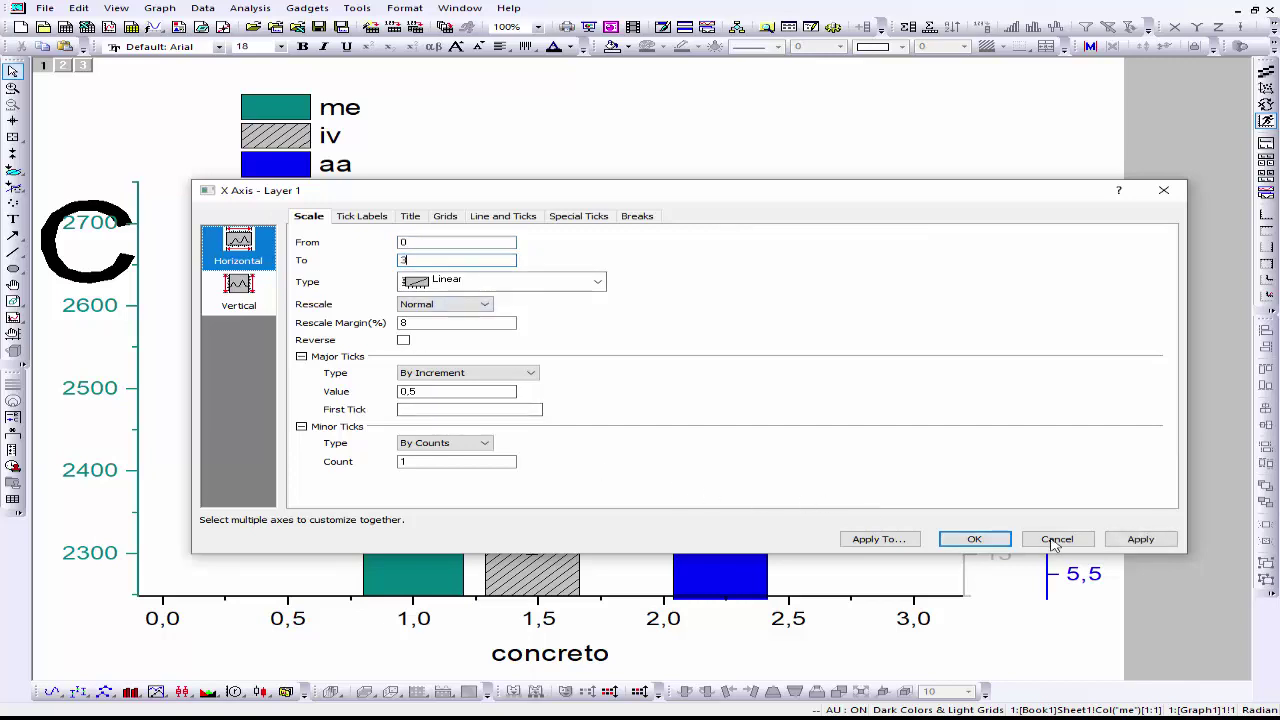
click(1135, 539)
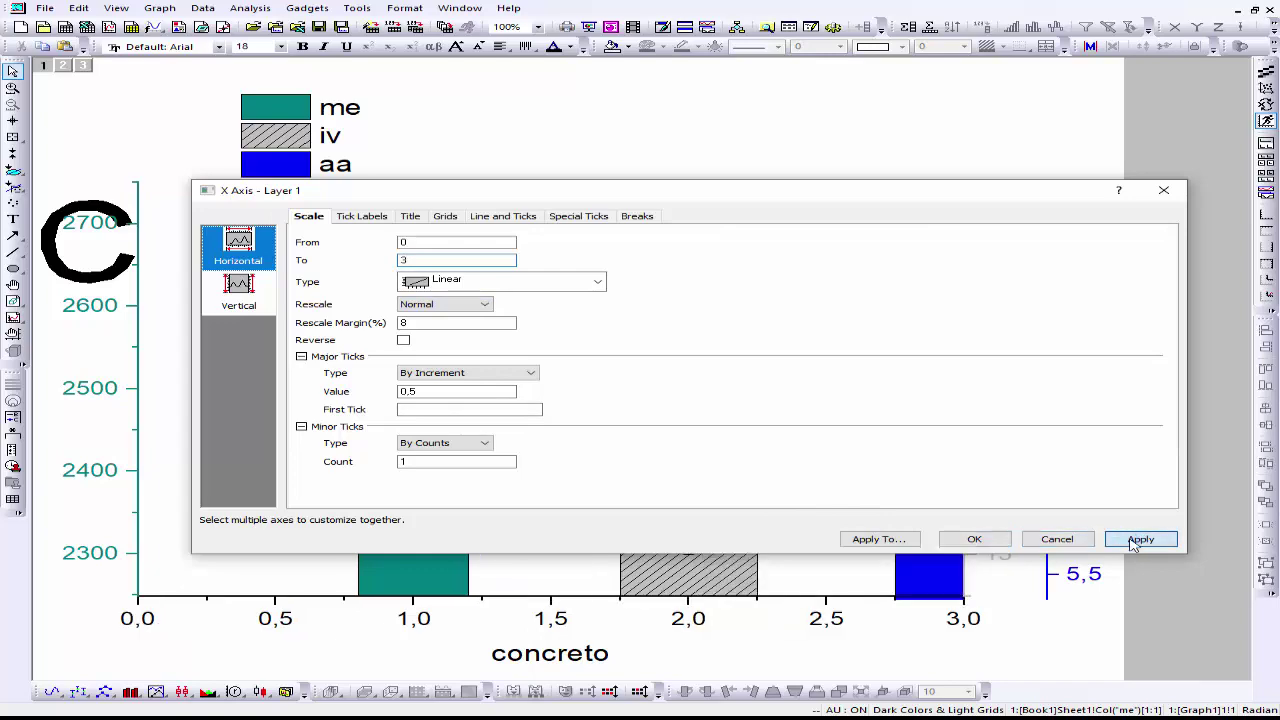
Extend the end of the Layer 1 X axis scale to 4 and accept the axis settings
drag(541, 194, 726, 72)
double_click(630, 138)
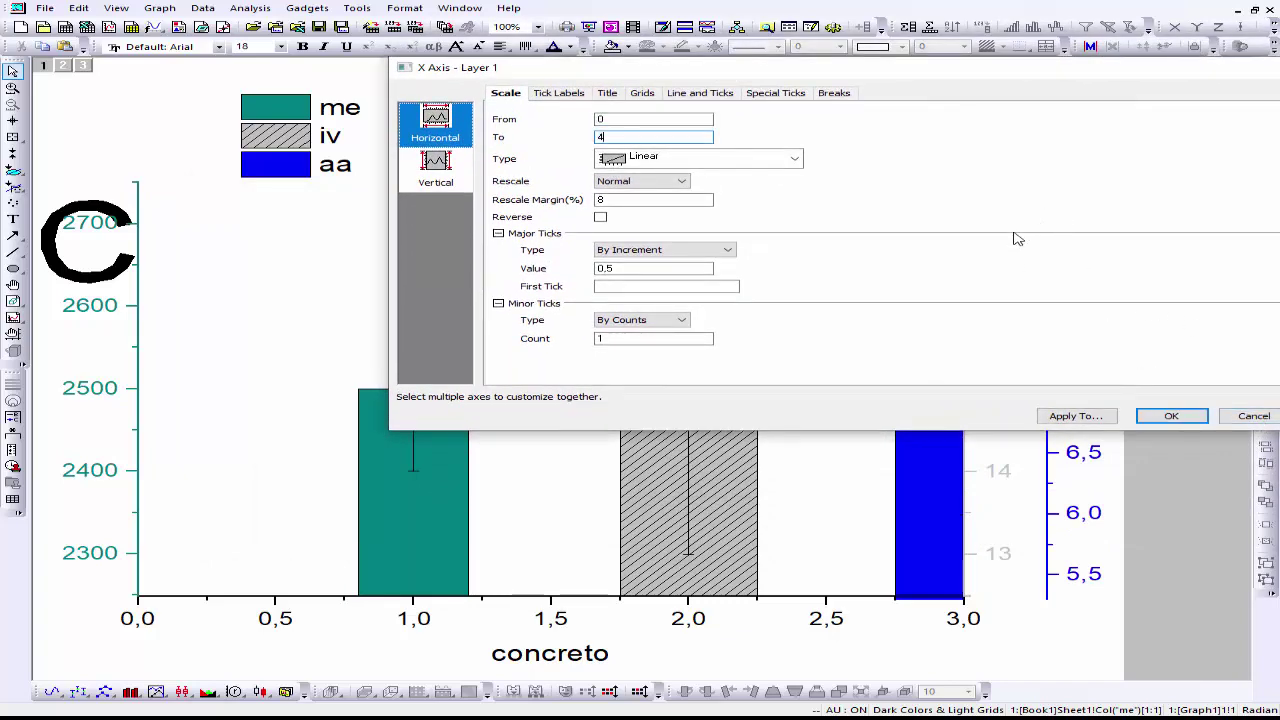
drag(994, 70, 706, 79)
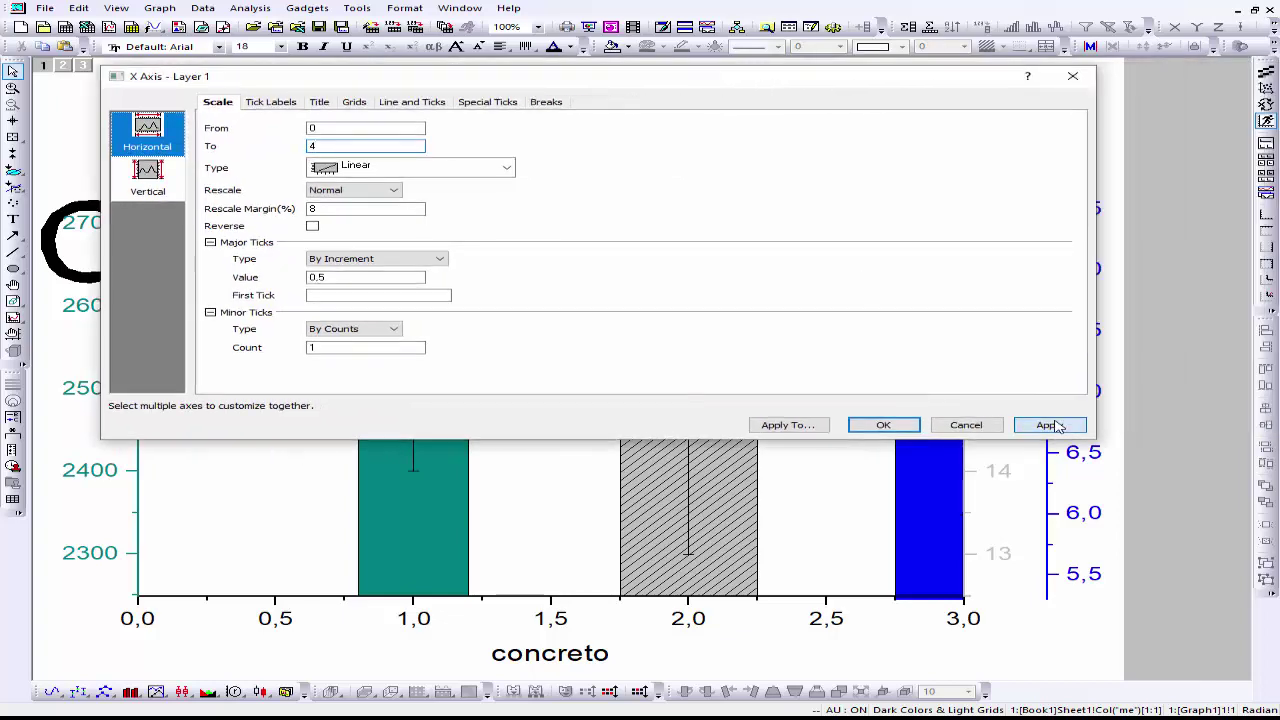
click(1052, 425)
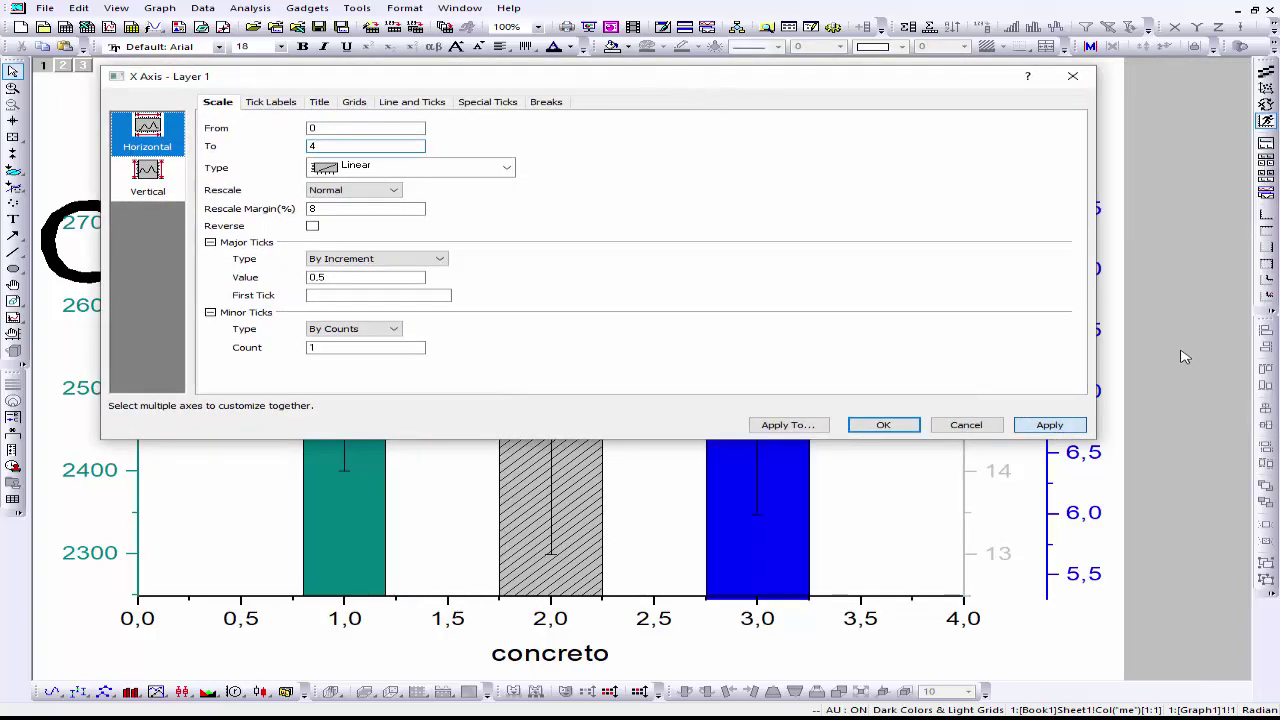
drag(319, 67, 815, 337)
drag(897, 355, 502, 165)
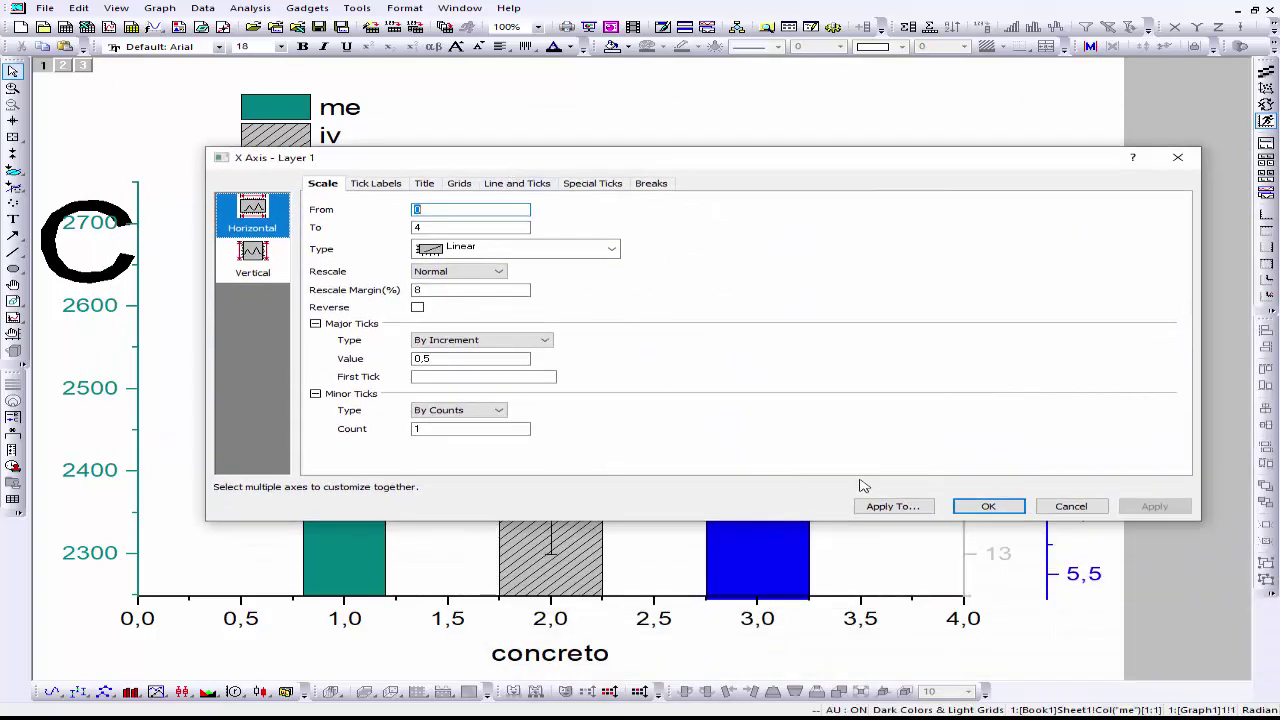
click(1005, 508)
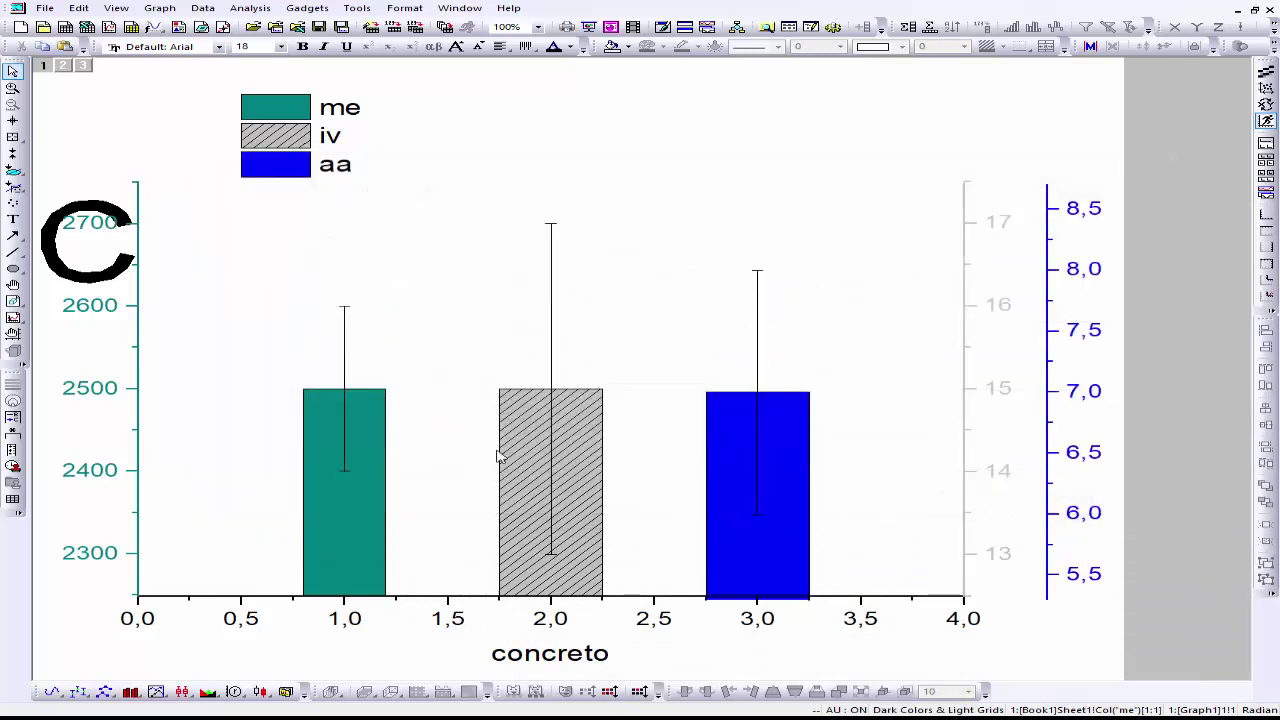
Compare the widths of the "me", "iv" and "aa" columns and check the "me" column's bar spacing
click(375, 445)
click(517, 436)
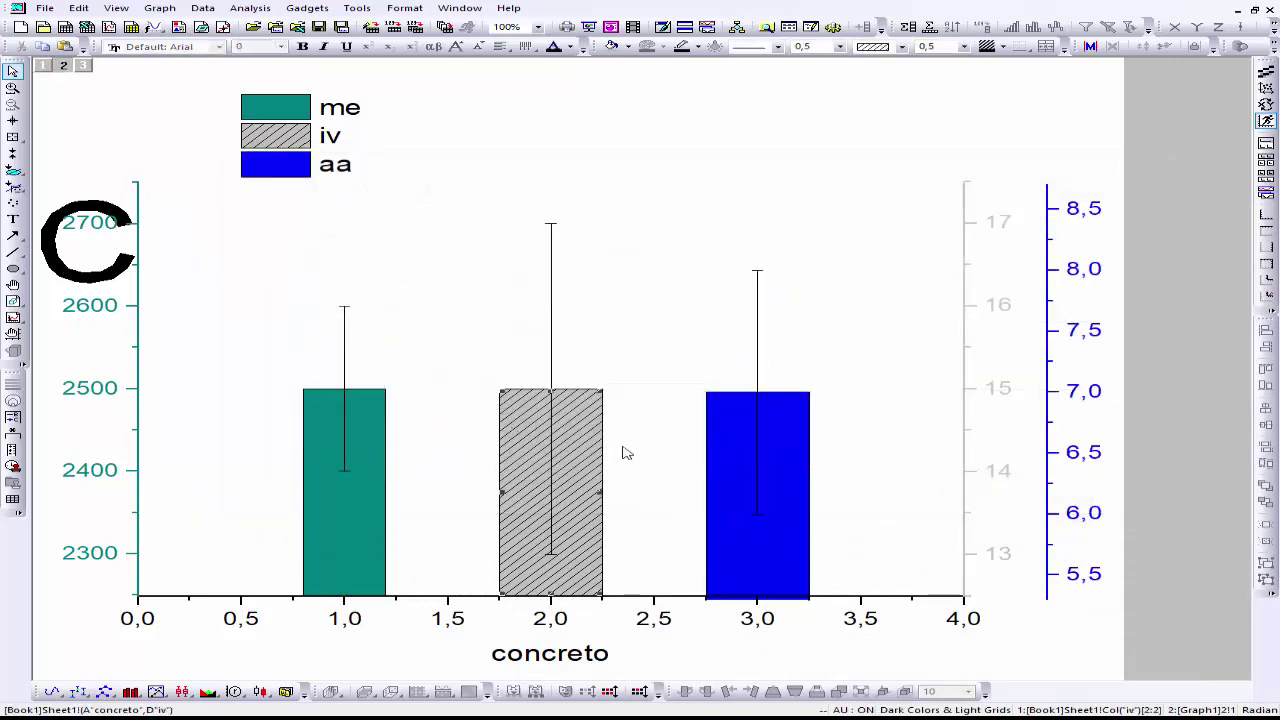
click(770, 452)
click(377, 435)
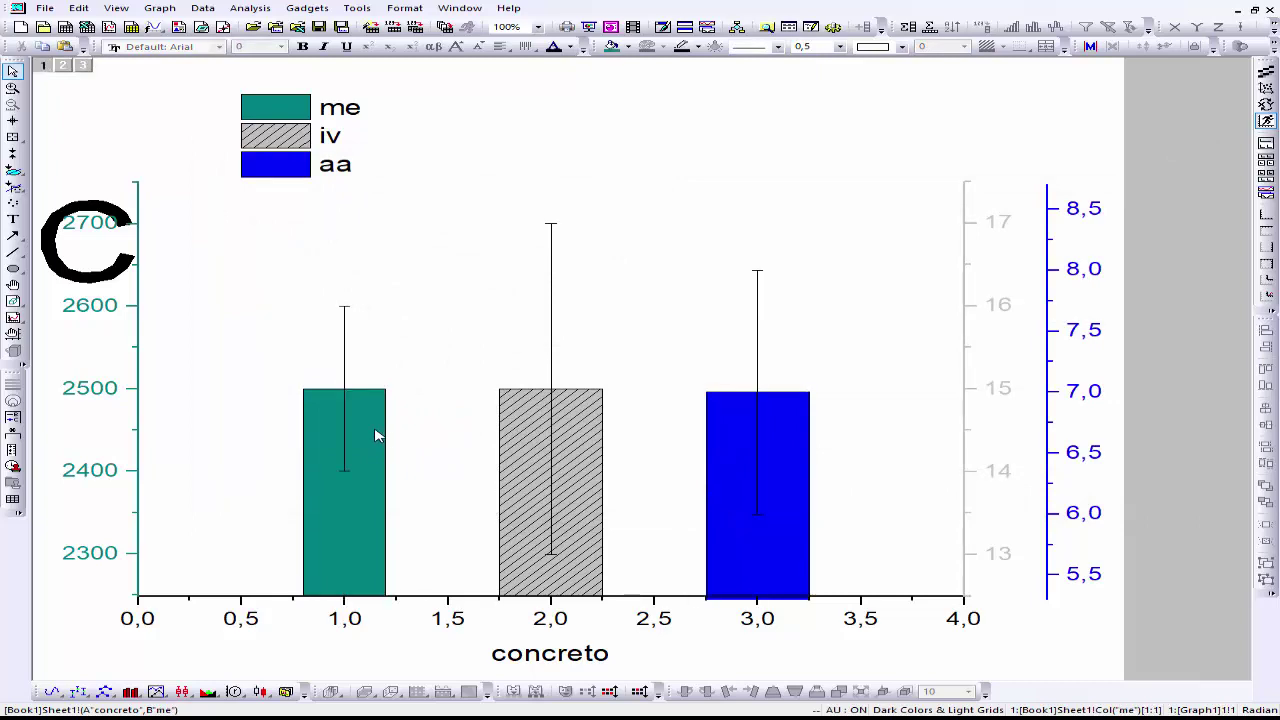
double_click(375, 435)
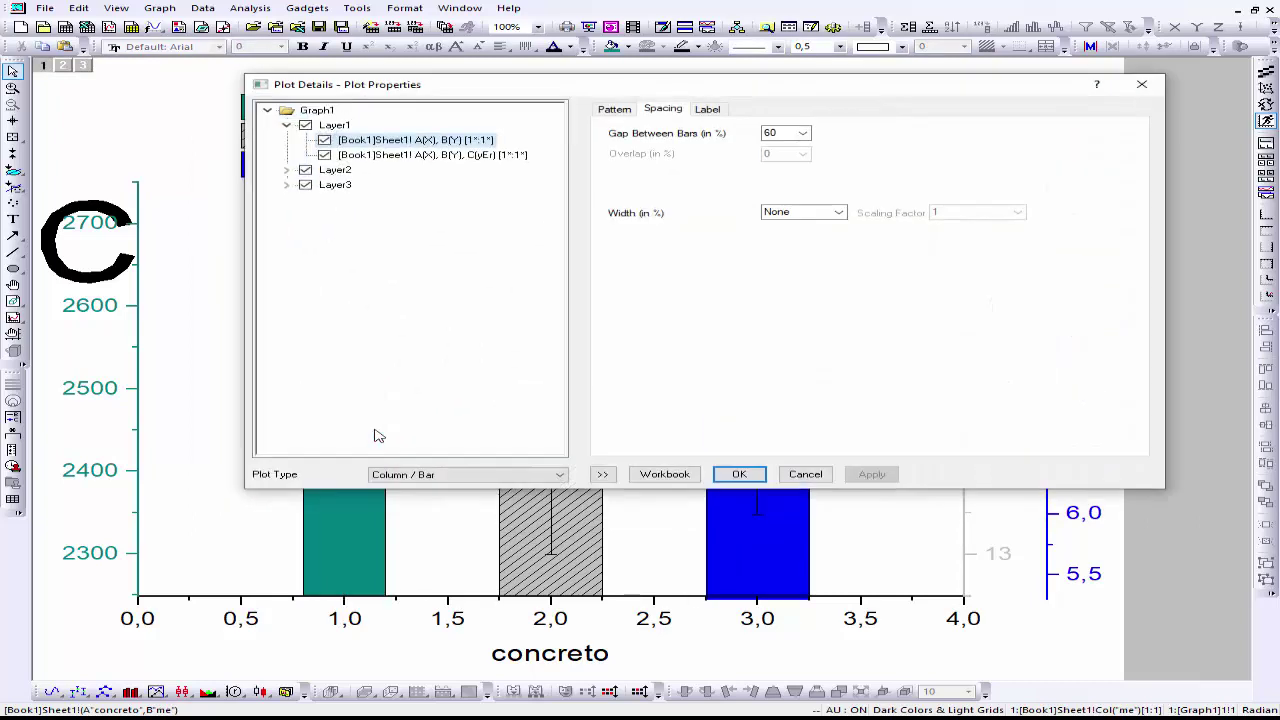
key(Escape)
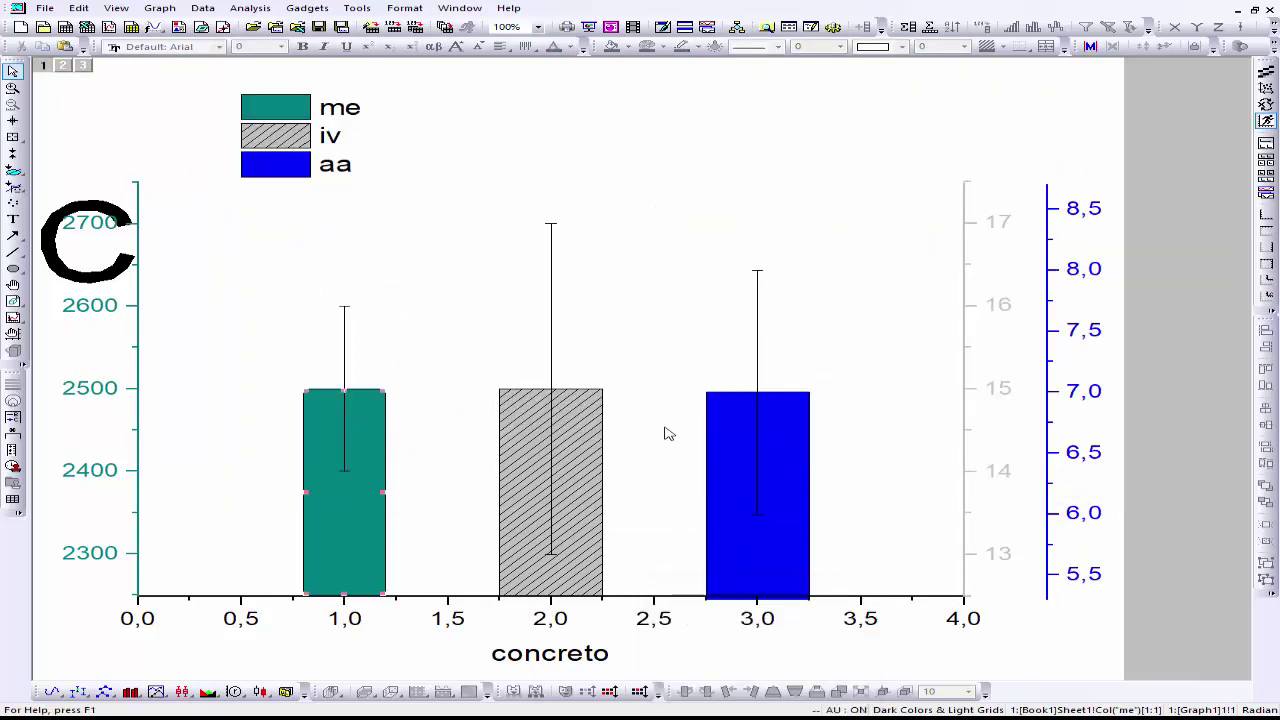
click(740, 437)
click(350, 448)
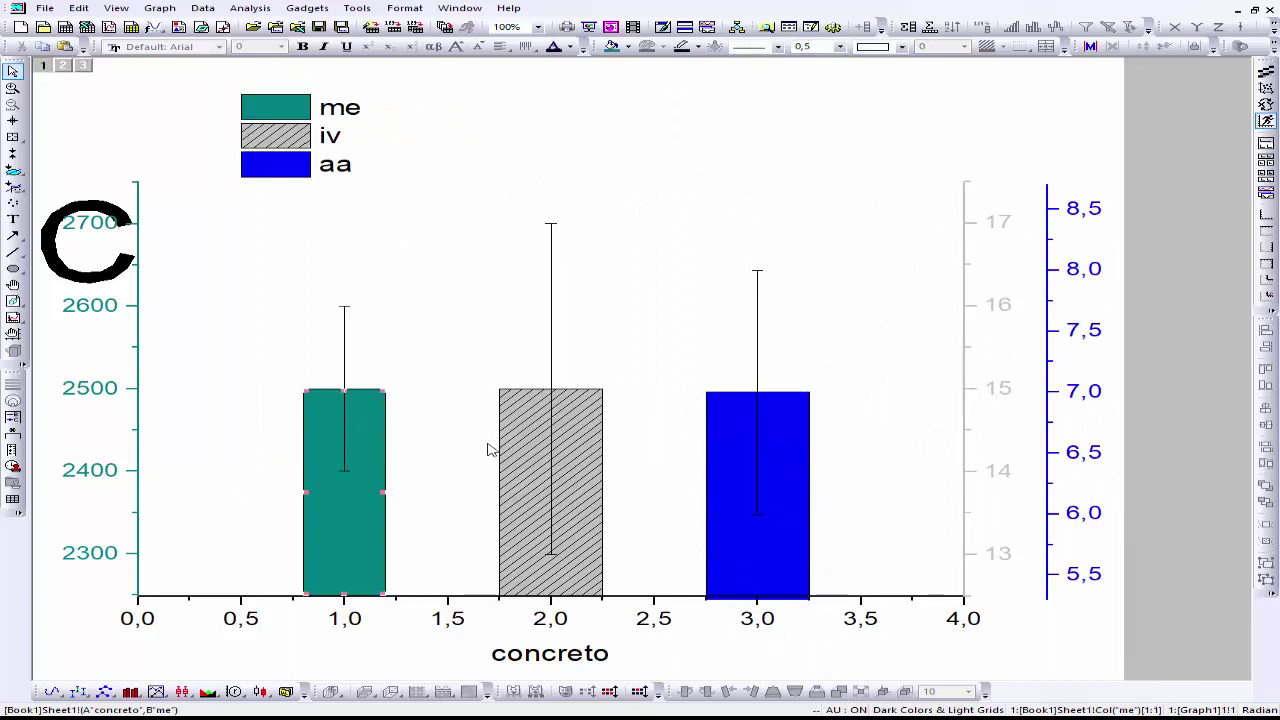
click(720, 449)
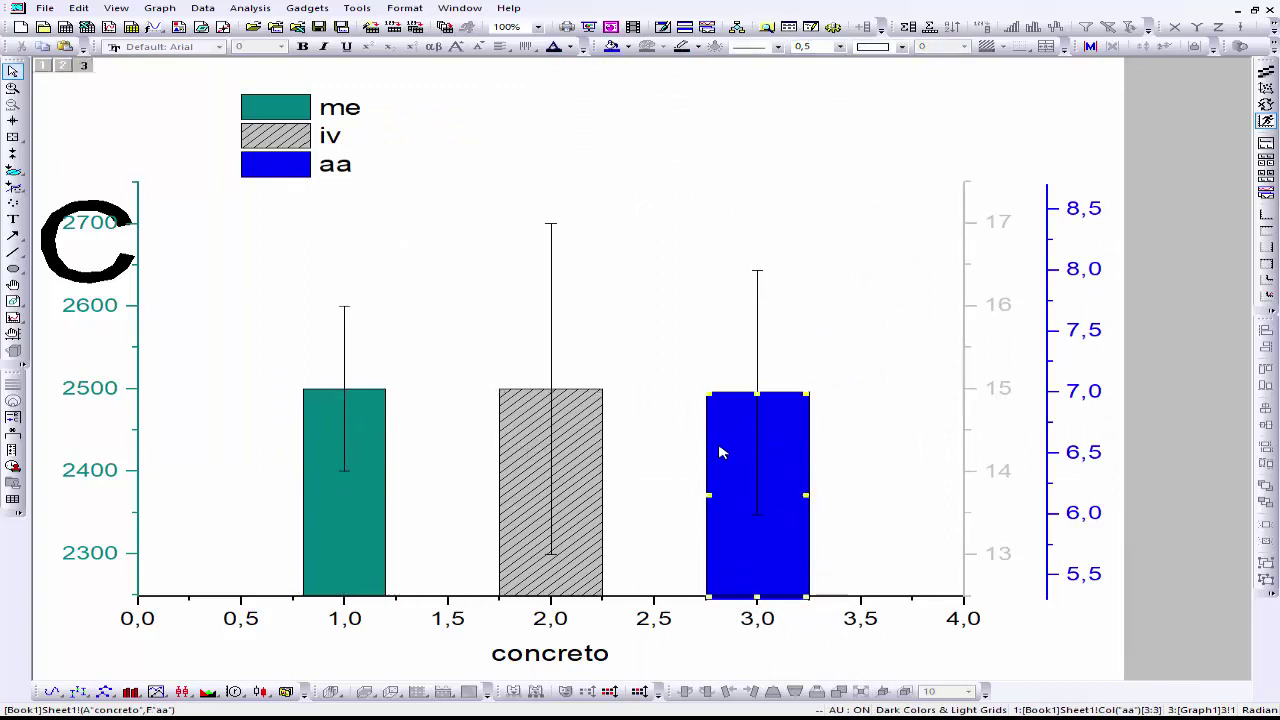
Set the gap between bars of the "me" column to 40% and accept the plot settings
click(375, 462)
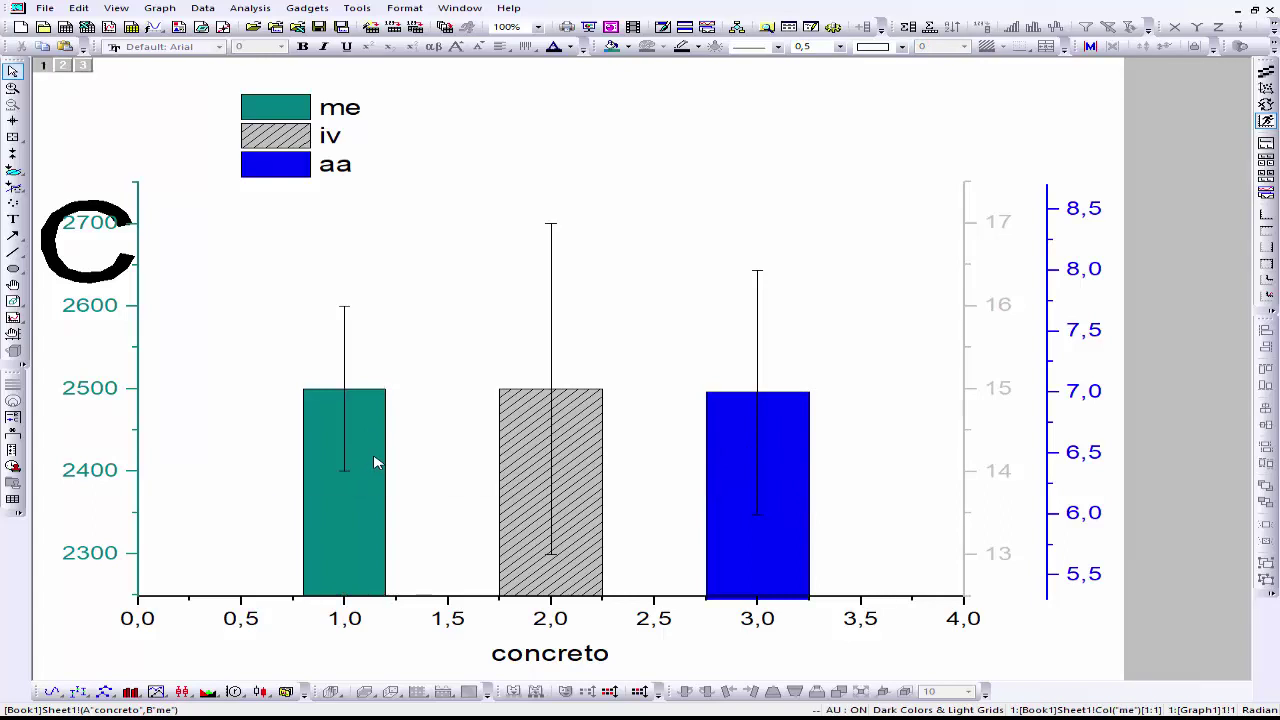
double_click(375, 462)
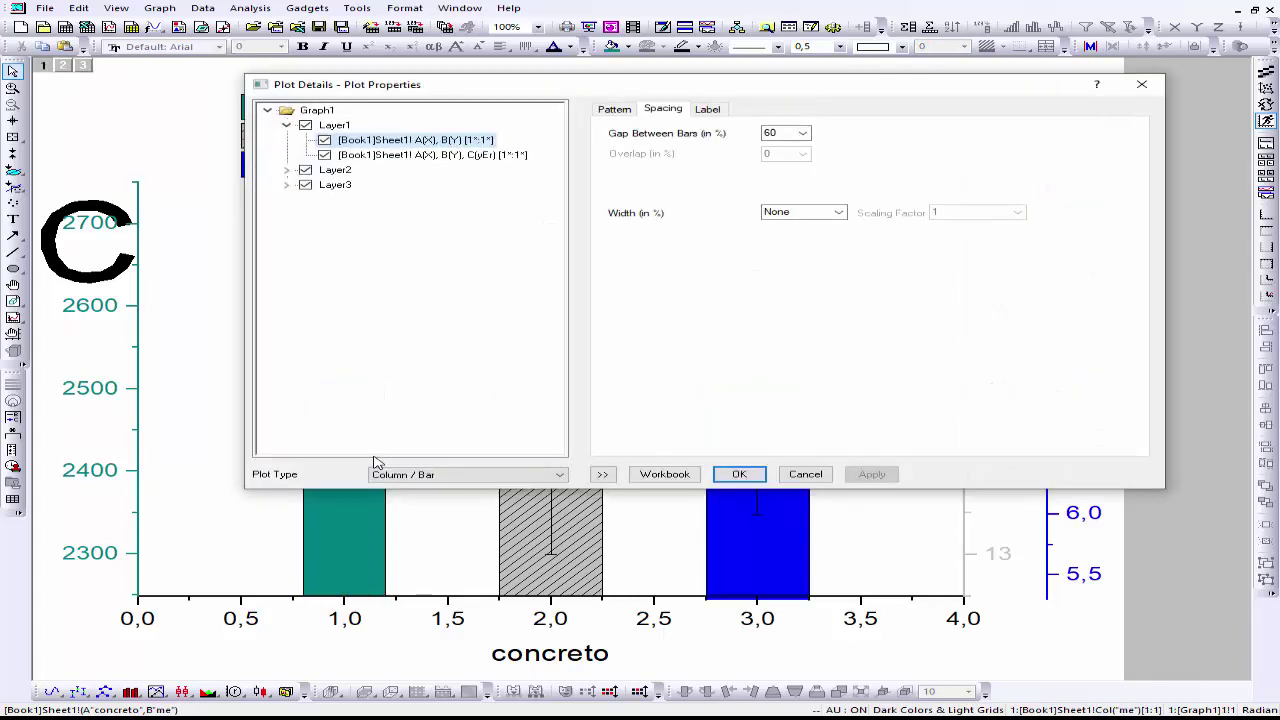
click(803, 133)
click(797, 195)
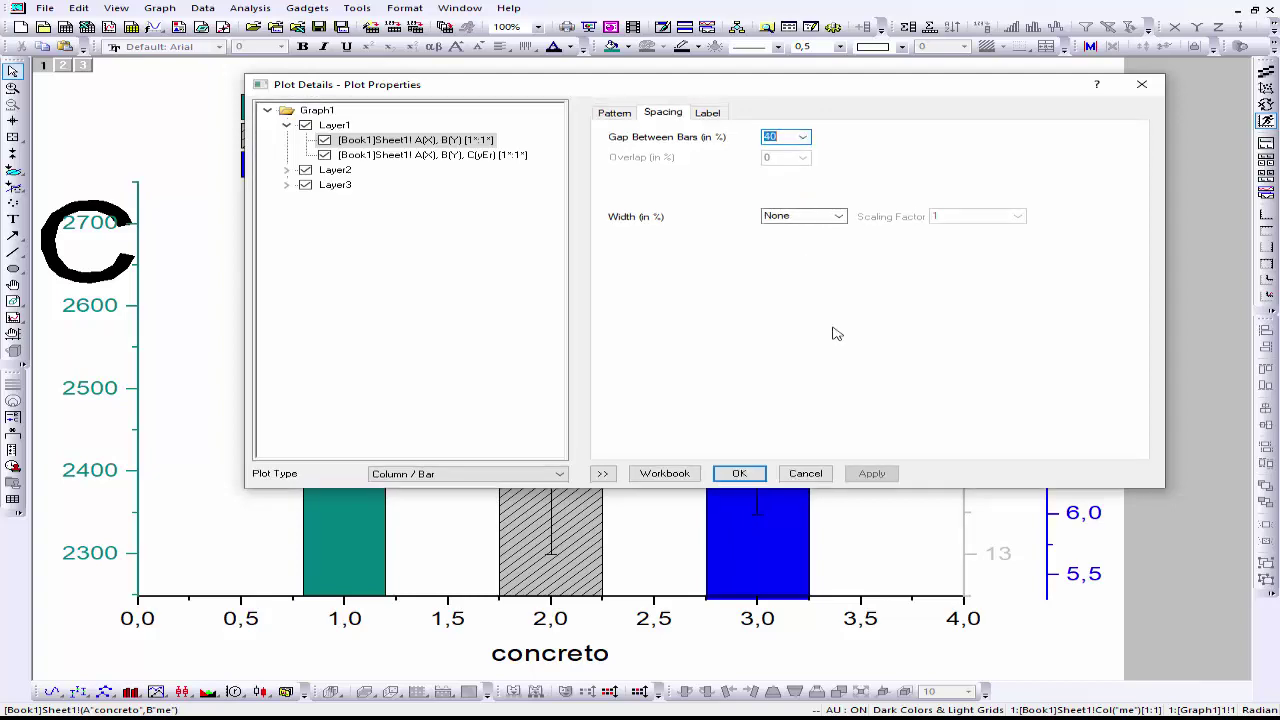
click(893, 476)
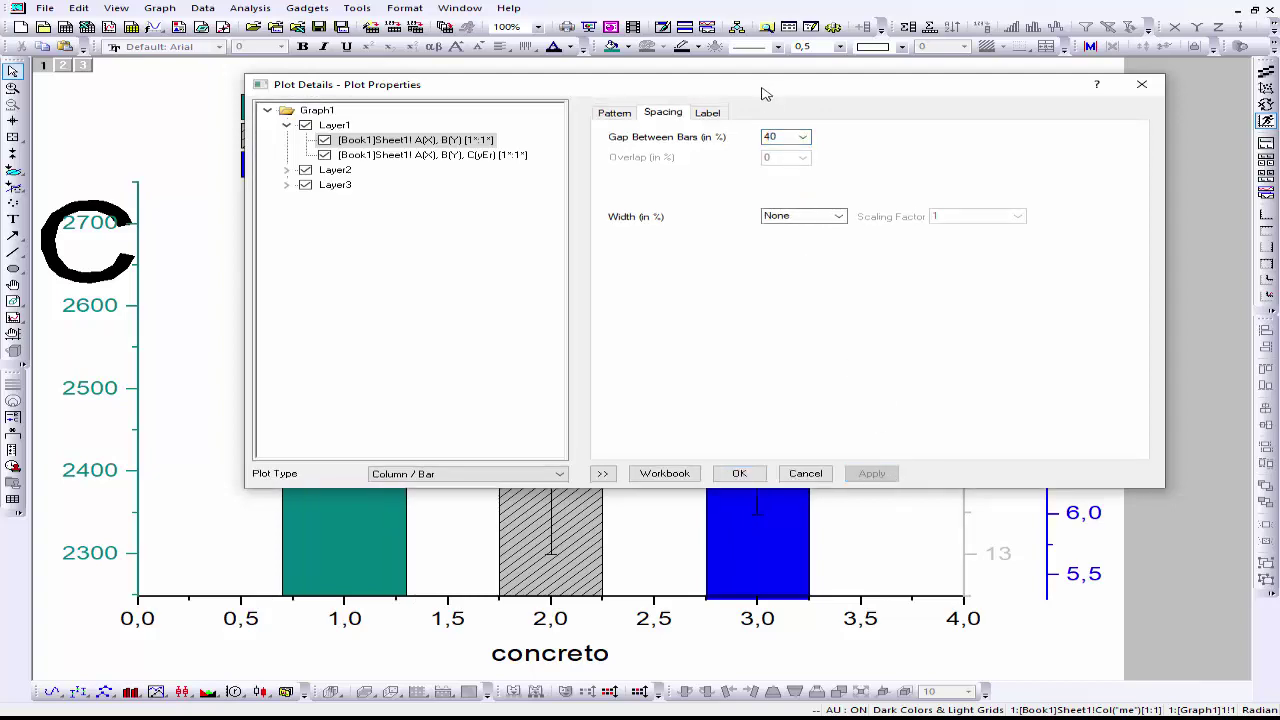
mouse_move(762, 93)
mouse_down()
mouse_move(1018, 226)
mouse_move(755, 115)
mouse_up()
click(735, 495)
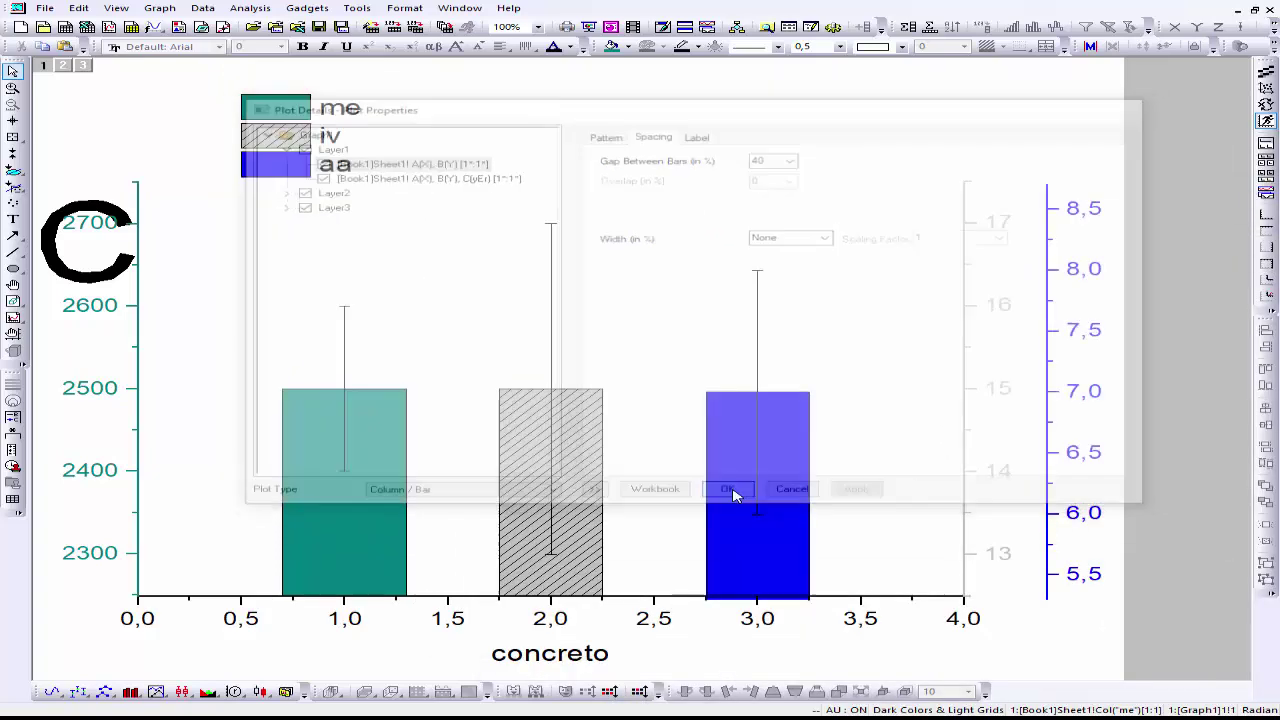
Set the gap between bars of the "iv" column to 40%, apply it and close the plot settings
click(585, 485)
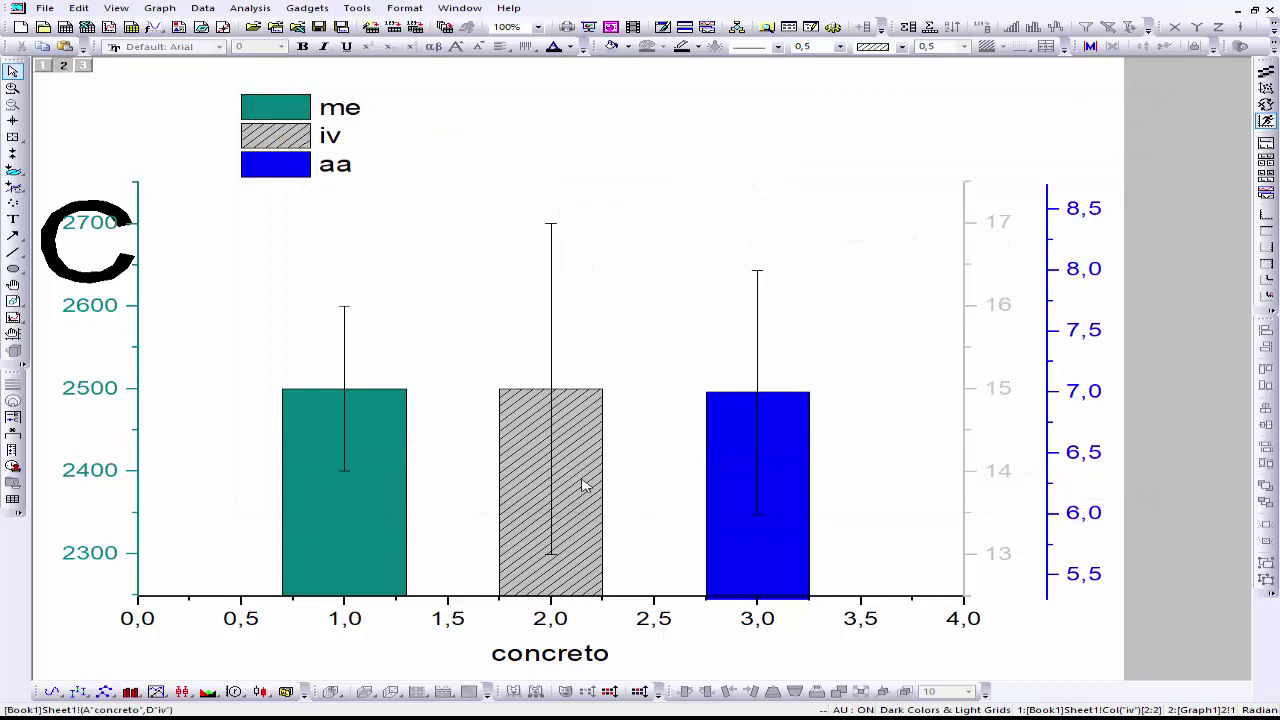
double_click(585, 485)
click(793, 155)
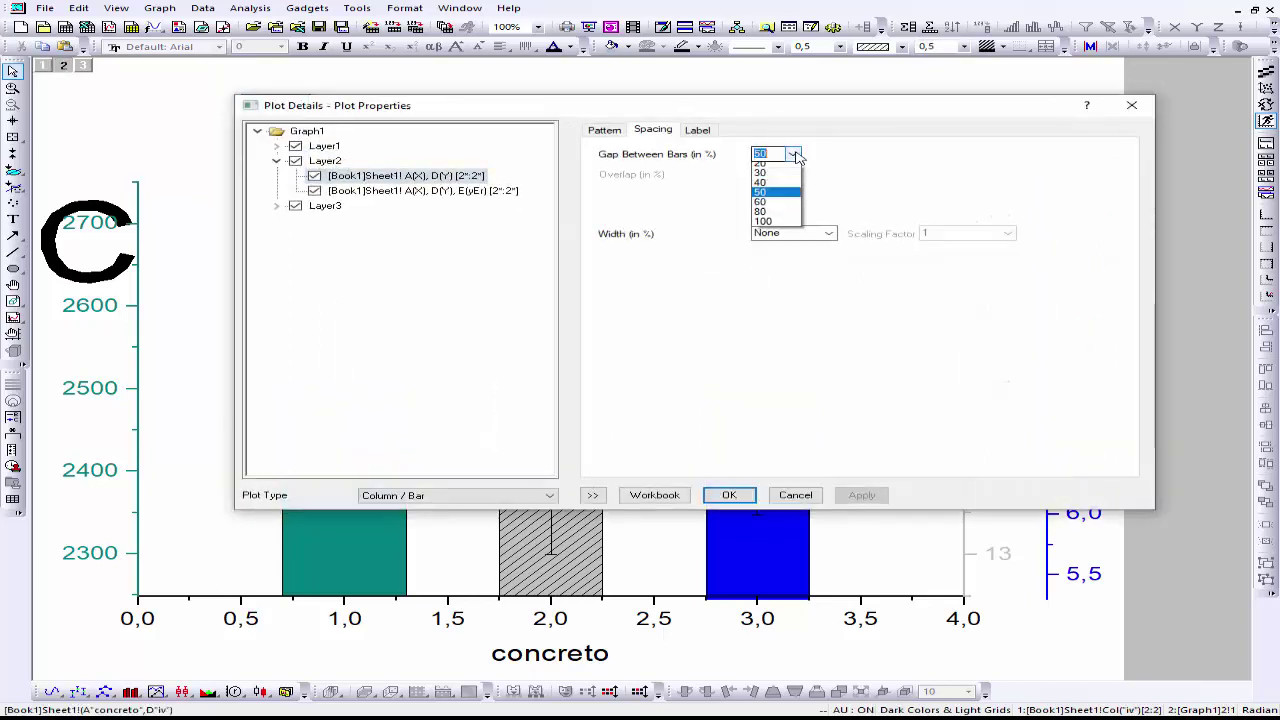
click(770, 183)
click(866, 495)
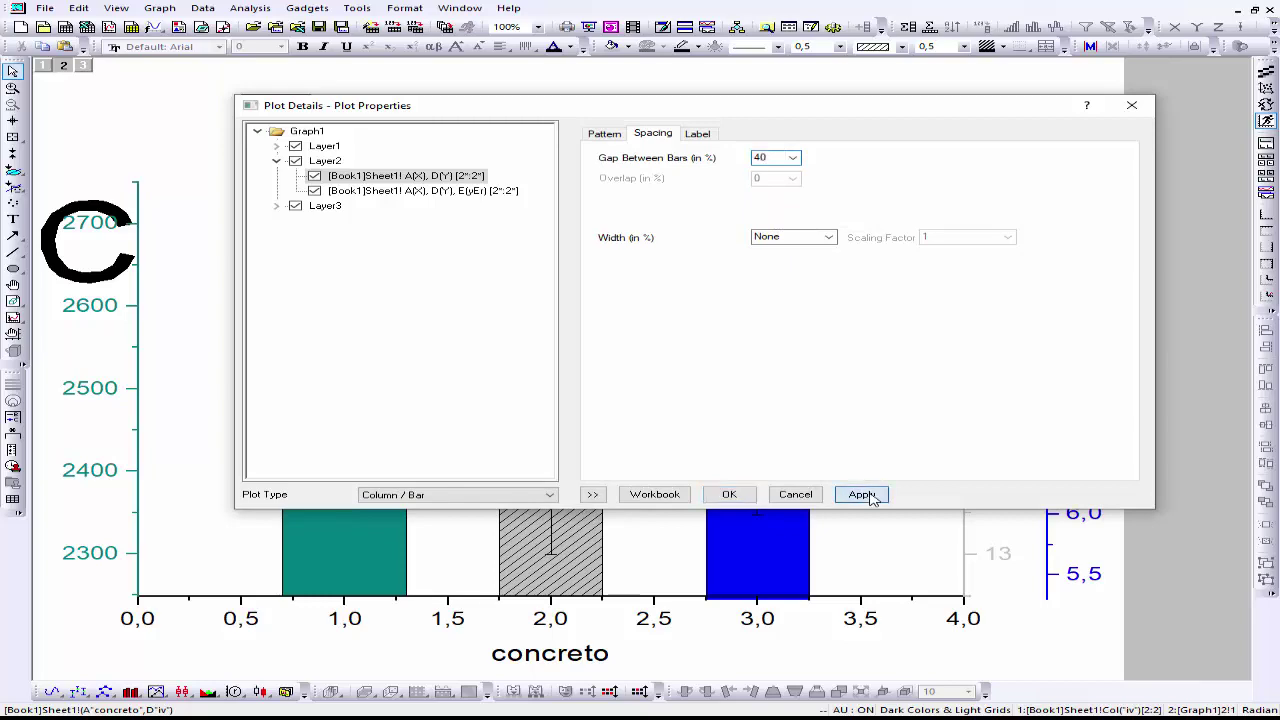
click(1131, 105)
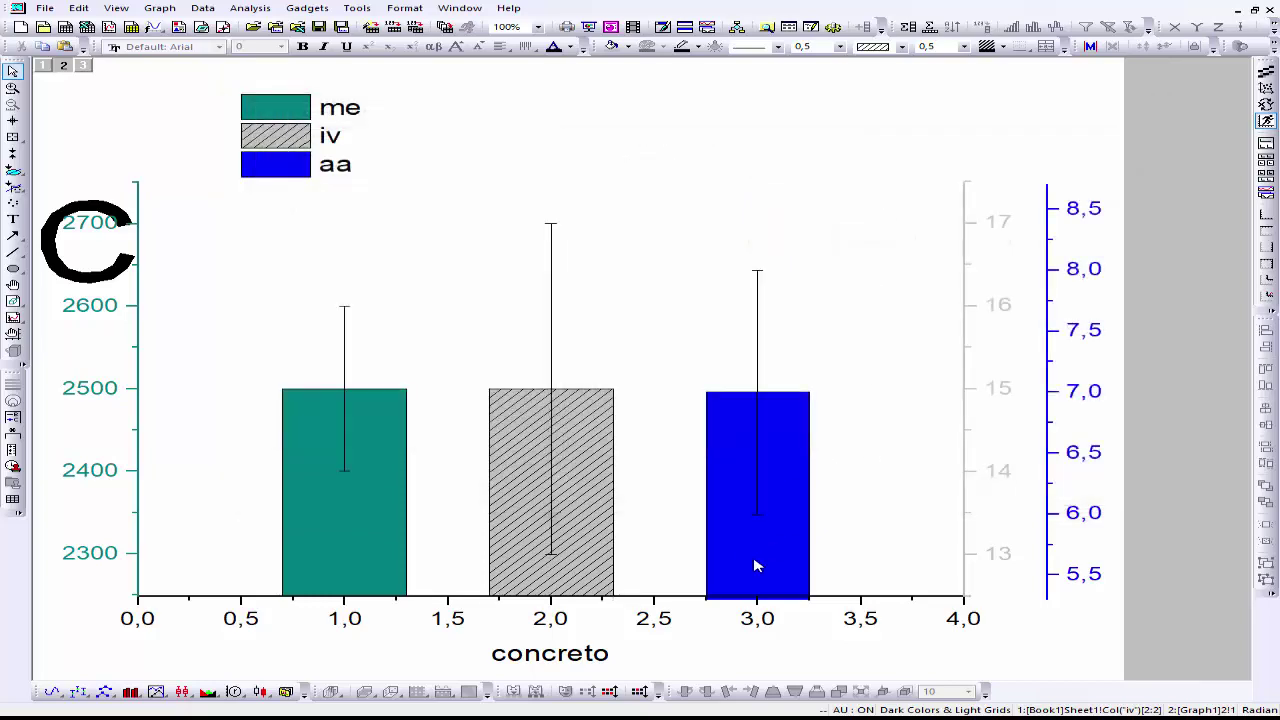
Set the gap between bars of the "aa" column to 40%, apply it and close the plot settings
click(755, 553)
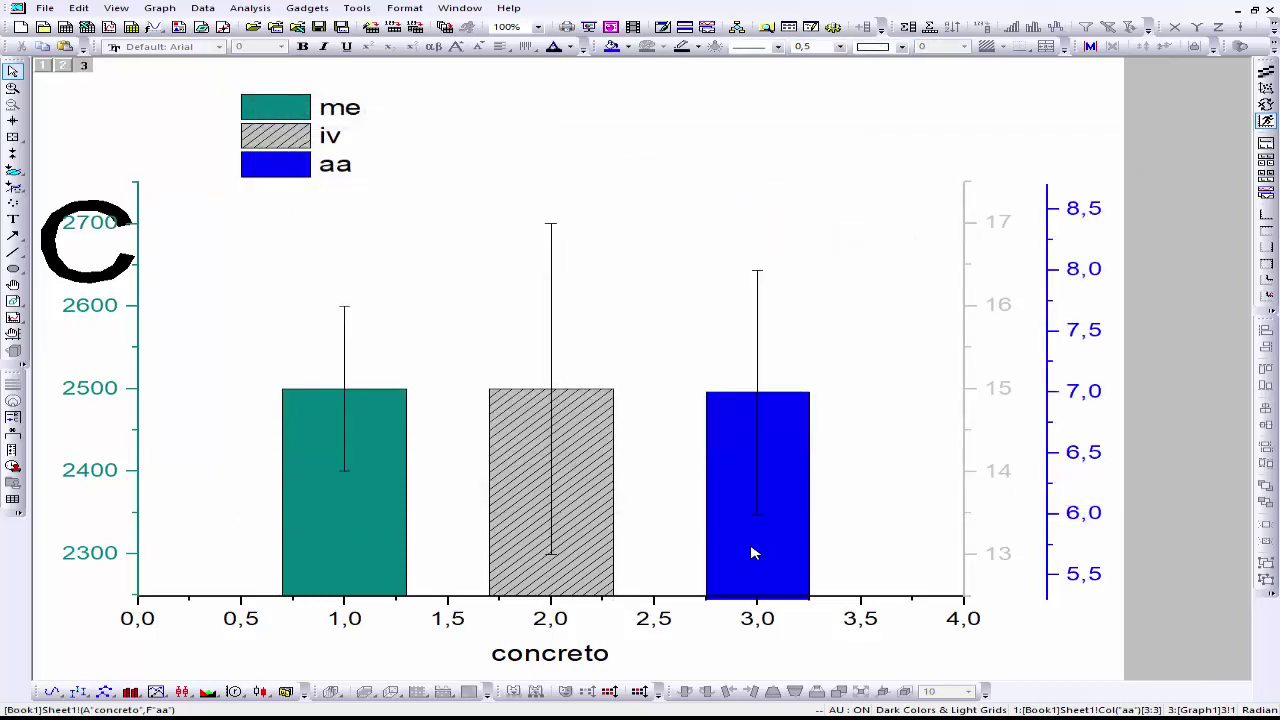
double_click(757, 545)
click(768, 153)
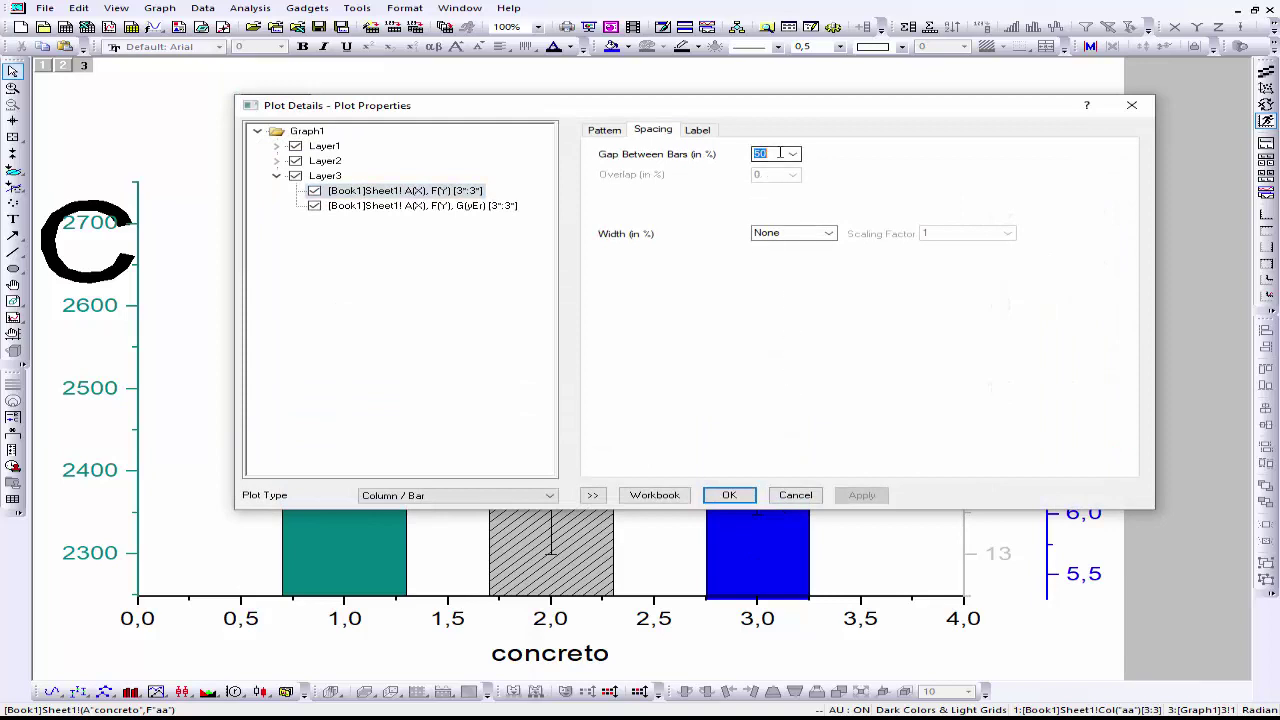
click(792, 153)
click(779, 220)
text(40)
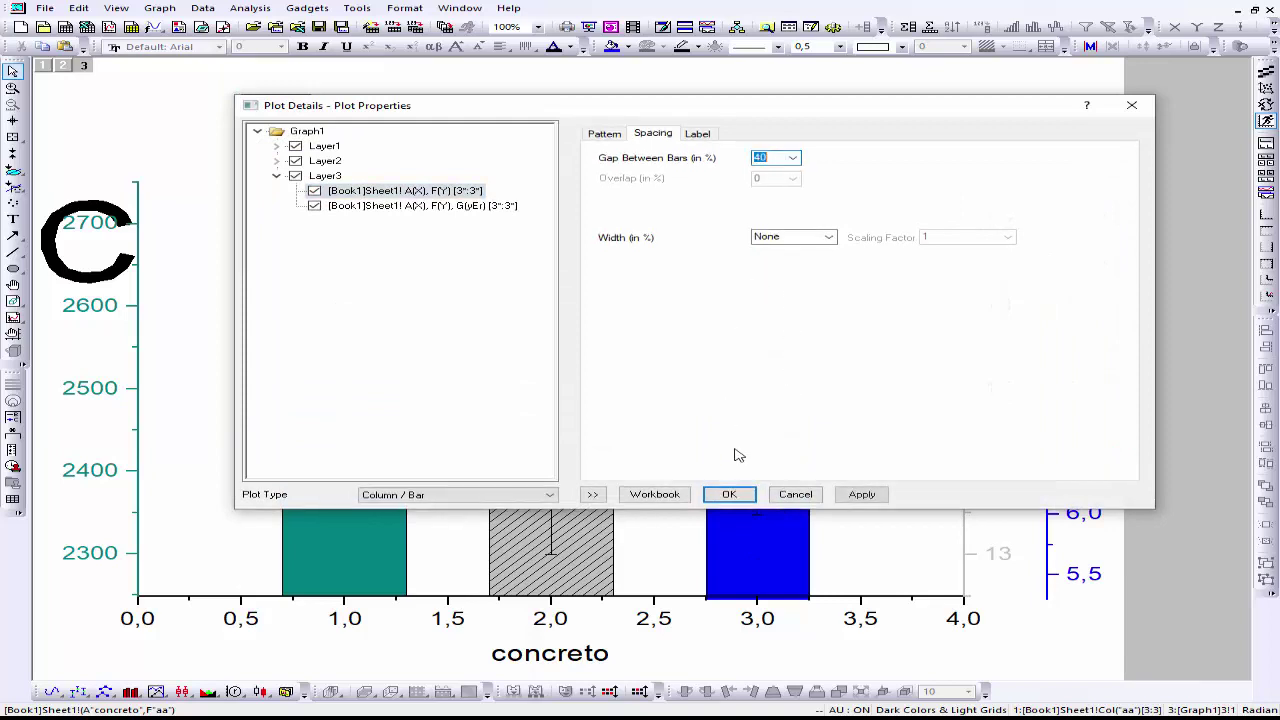
click(850, 492)
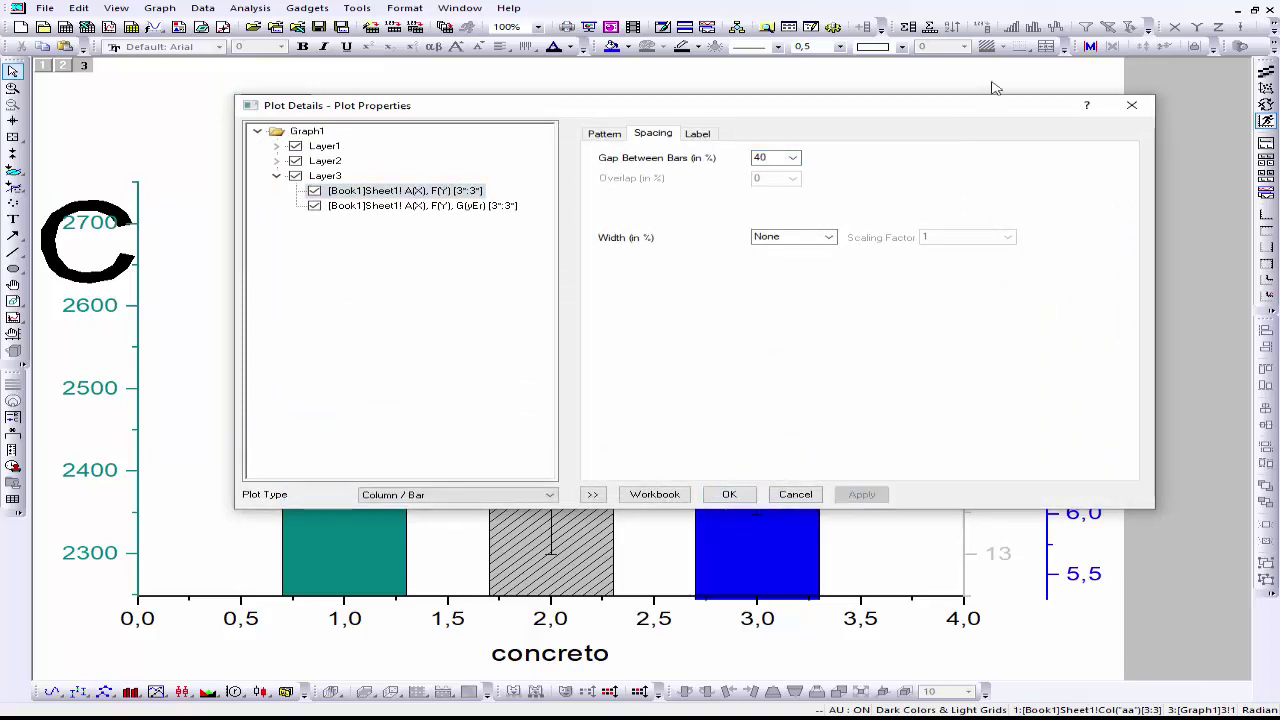
click(1131, 105)
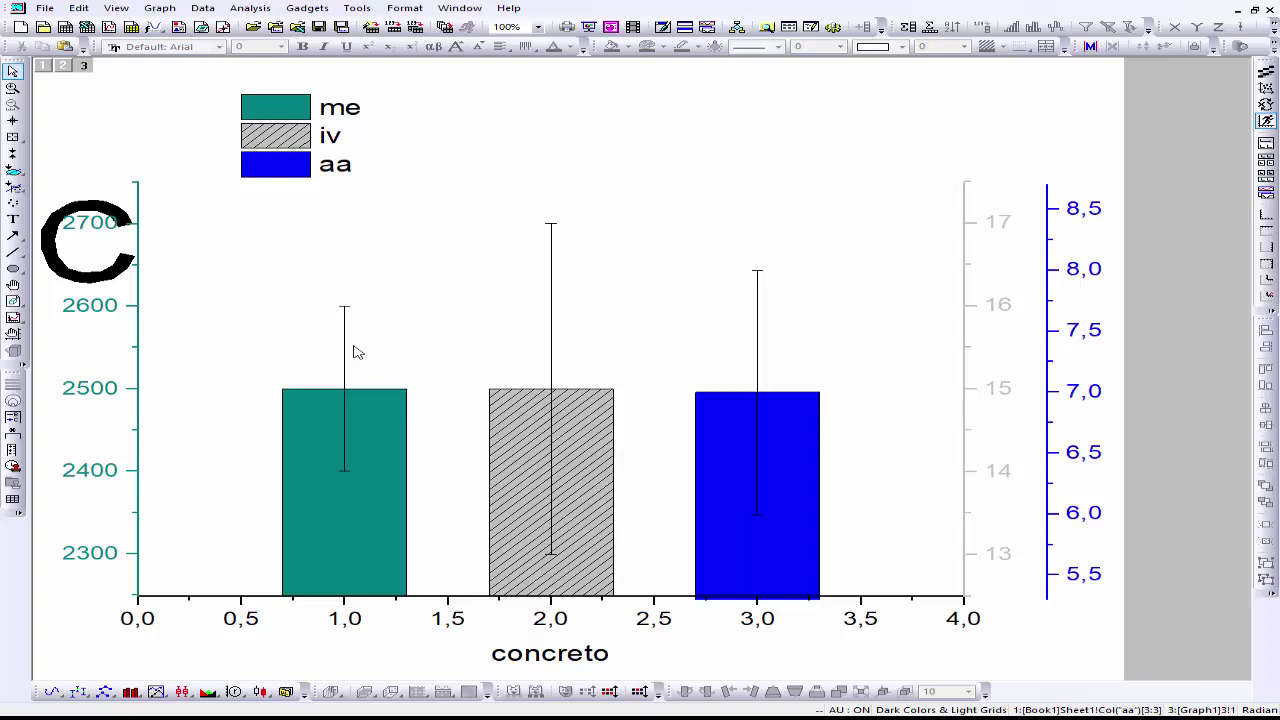
Set the start of the green "me" Y axis scale to 1000 and accept the axis settings
click(100, 396)
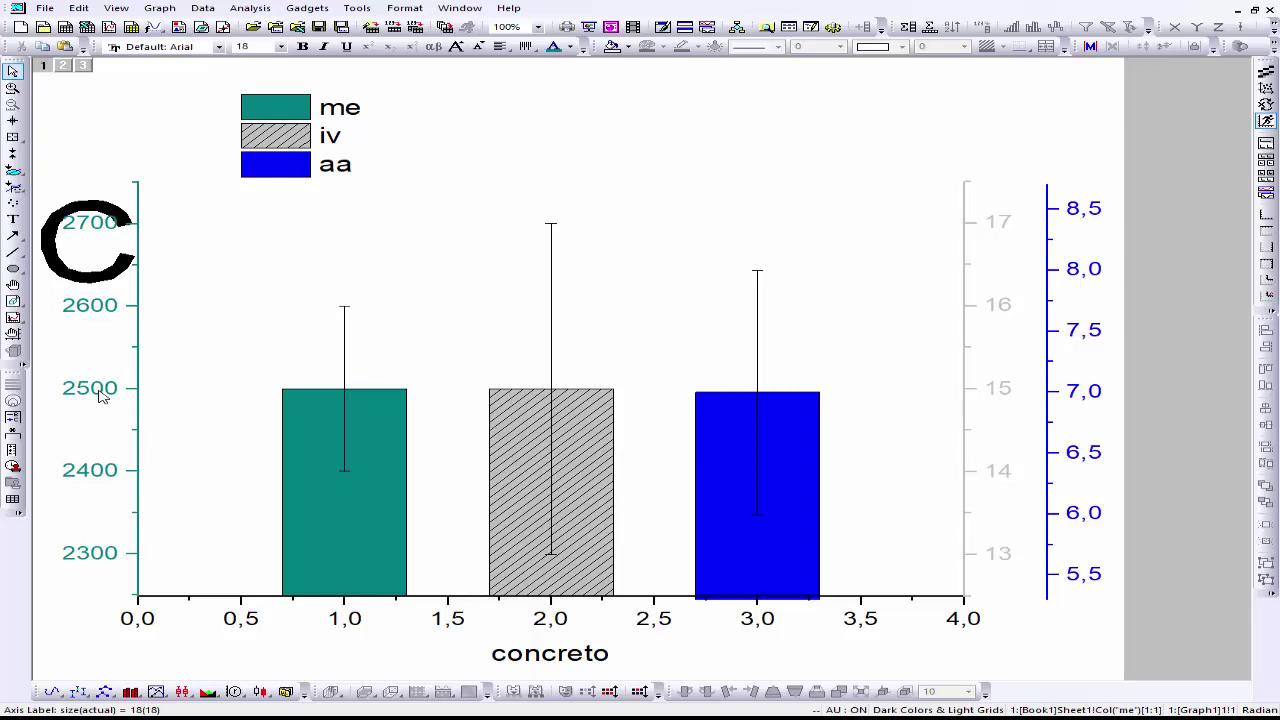
double_click(100, 396)
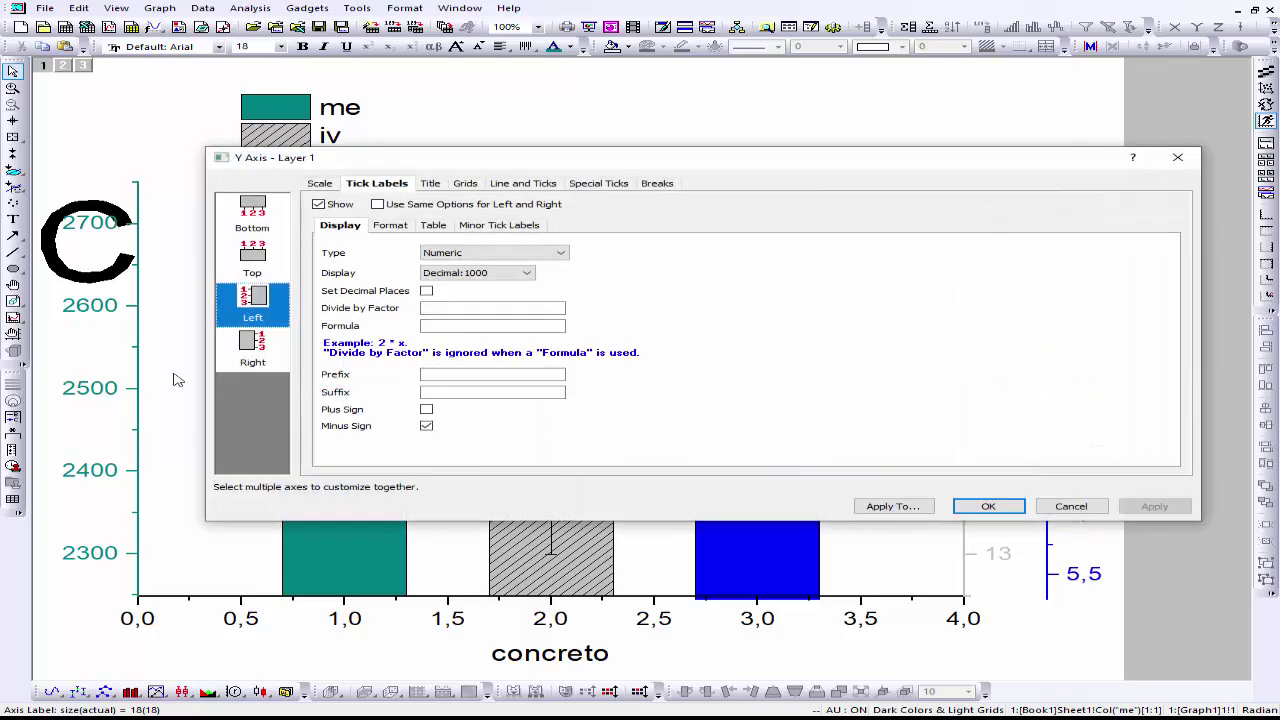
click(321, 186)
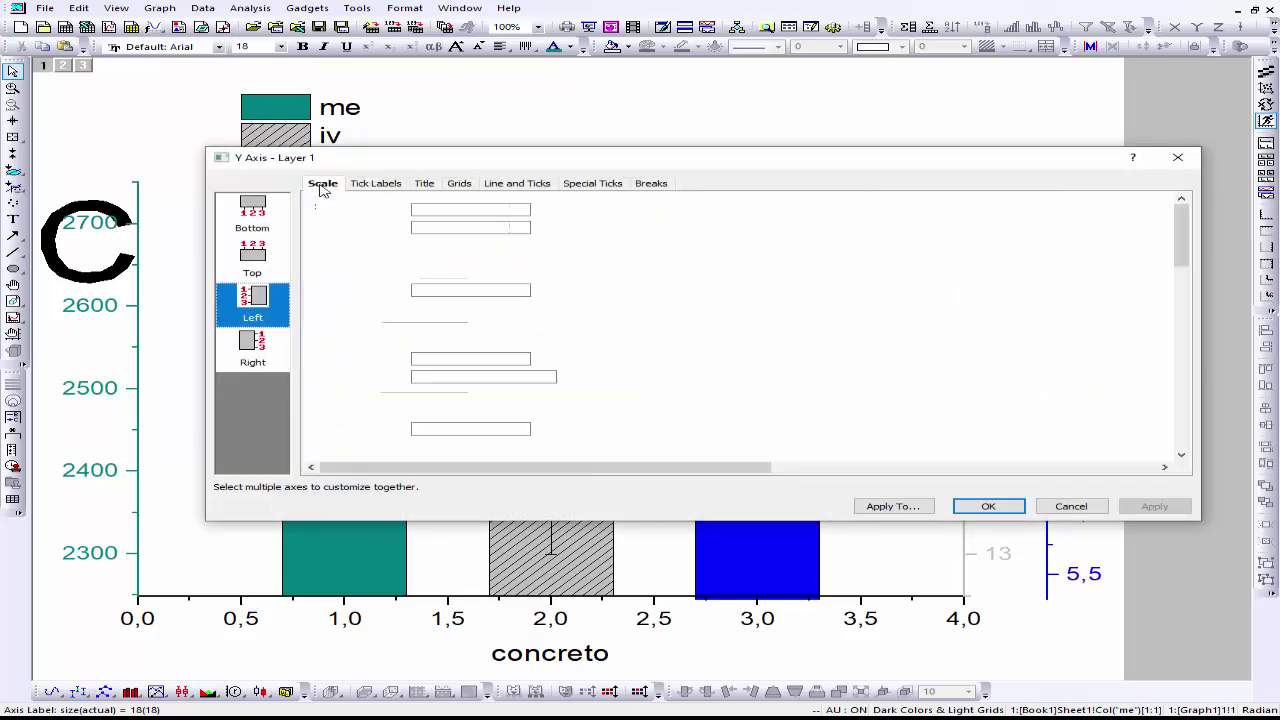
drag(452, 210, 421, 209)
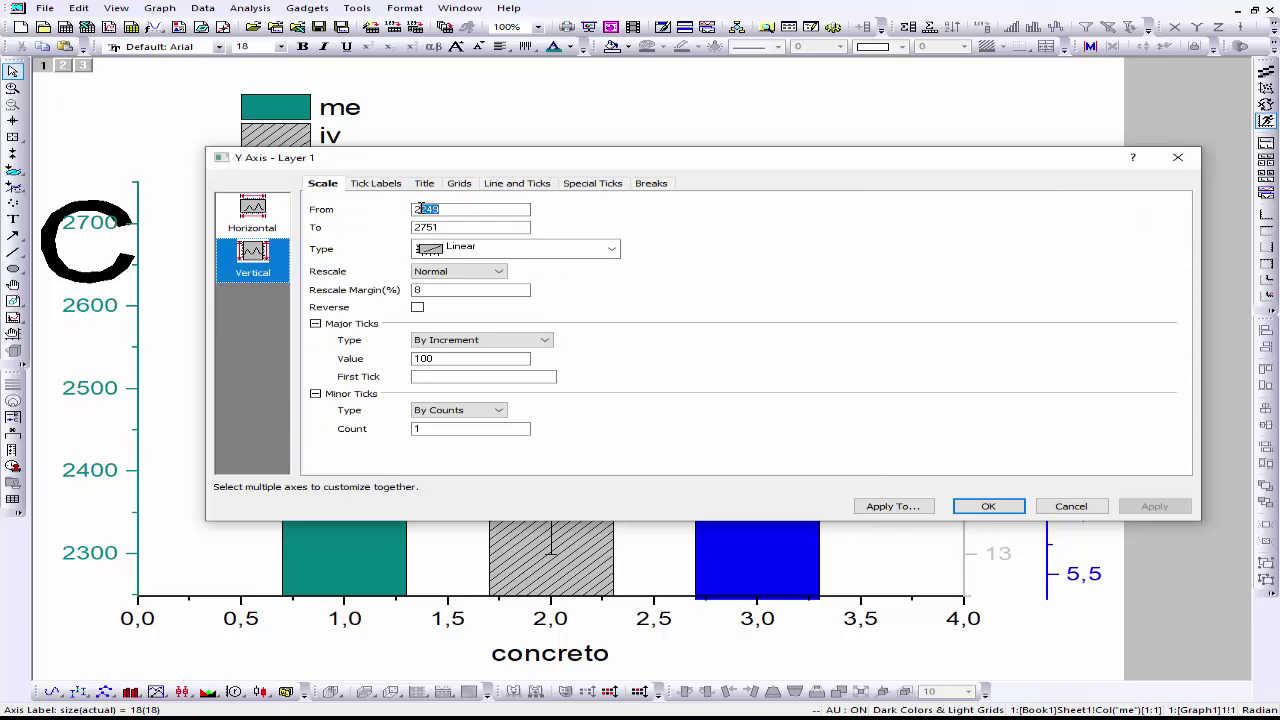
key(BackSpace)
text(1000)
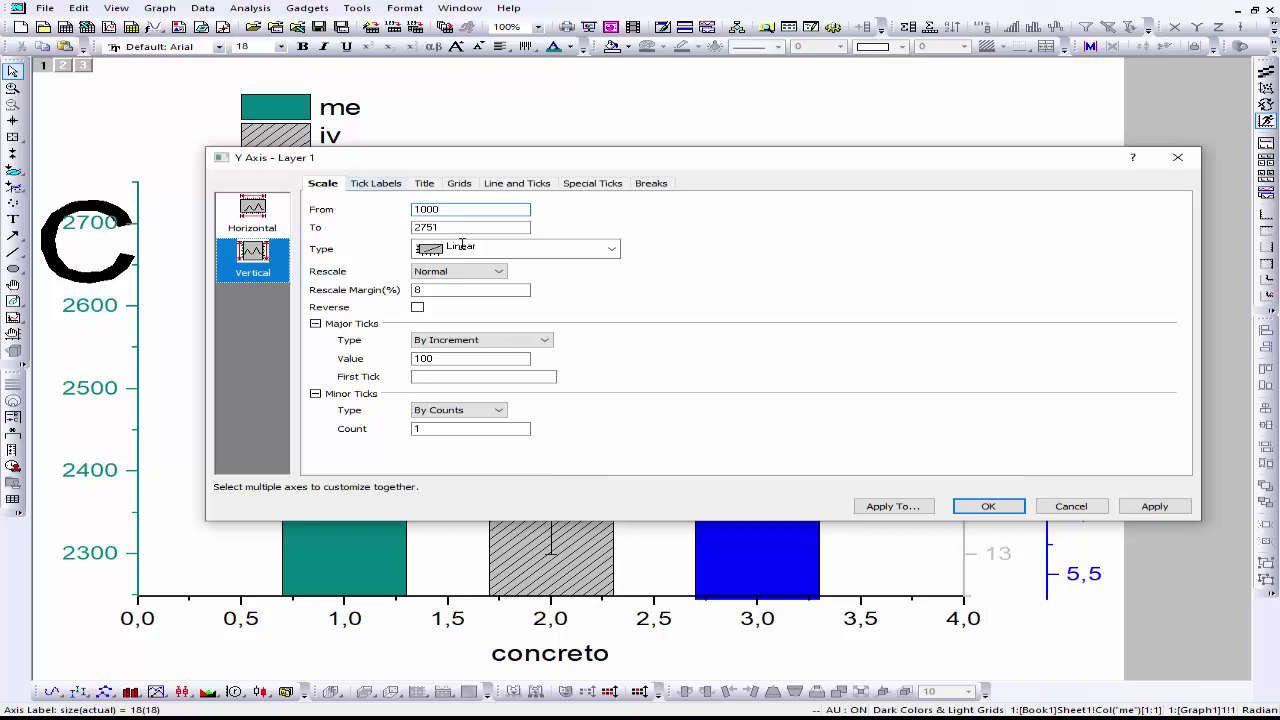
click(971, 507)
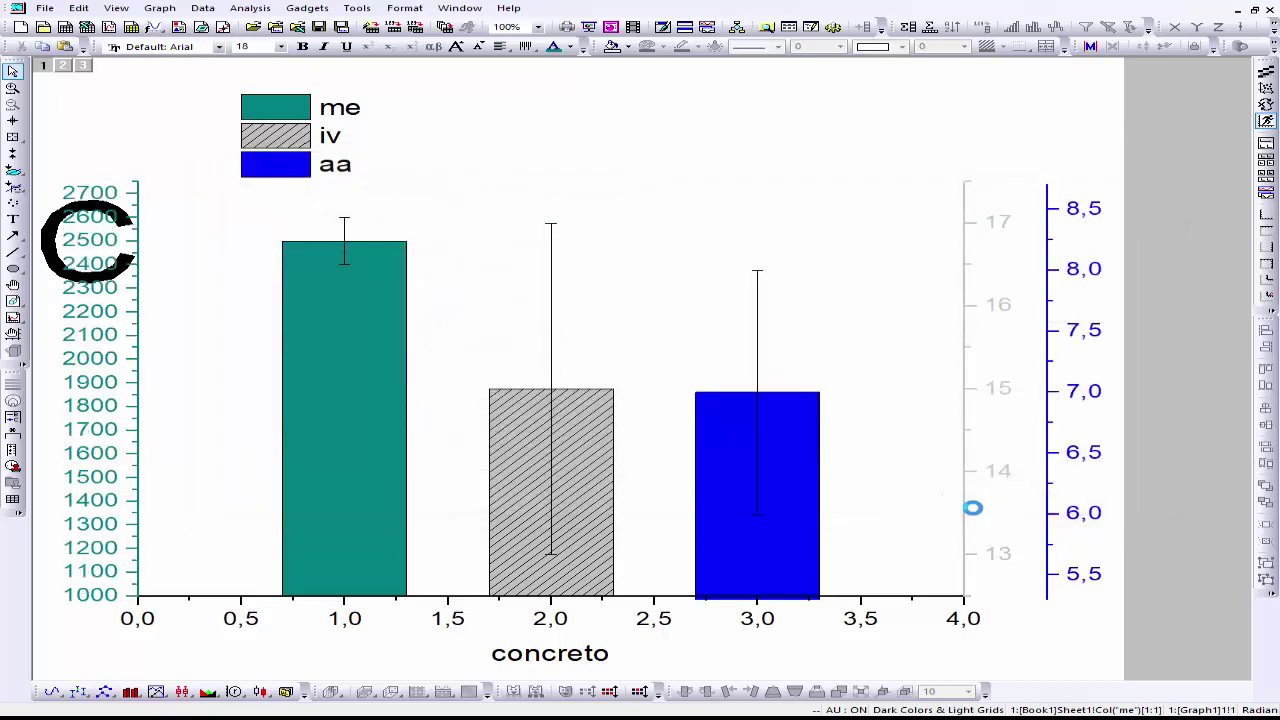
Set the grey "iv" Y axis scale to run from 0 to 18 and accept the axis settings
click(311, 363)
click(594, 434)
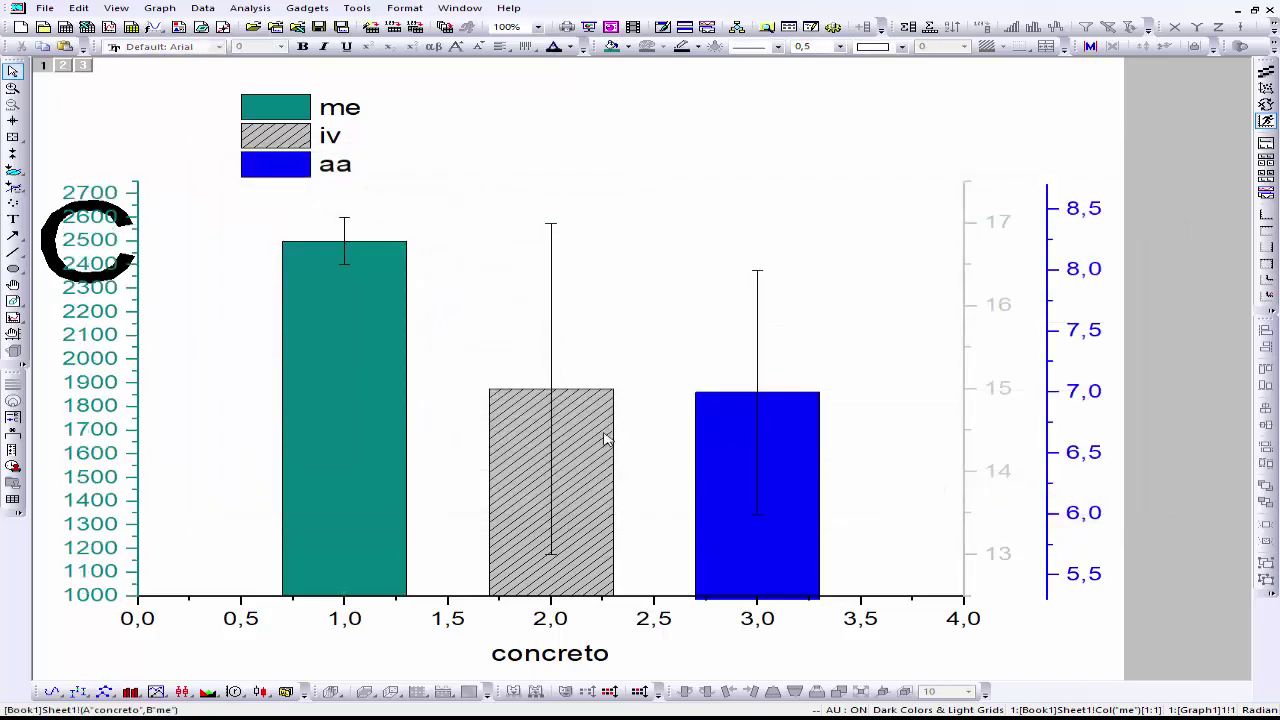
click(981, 396)
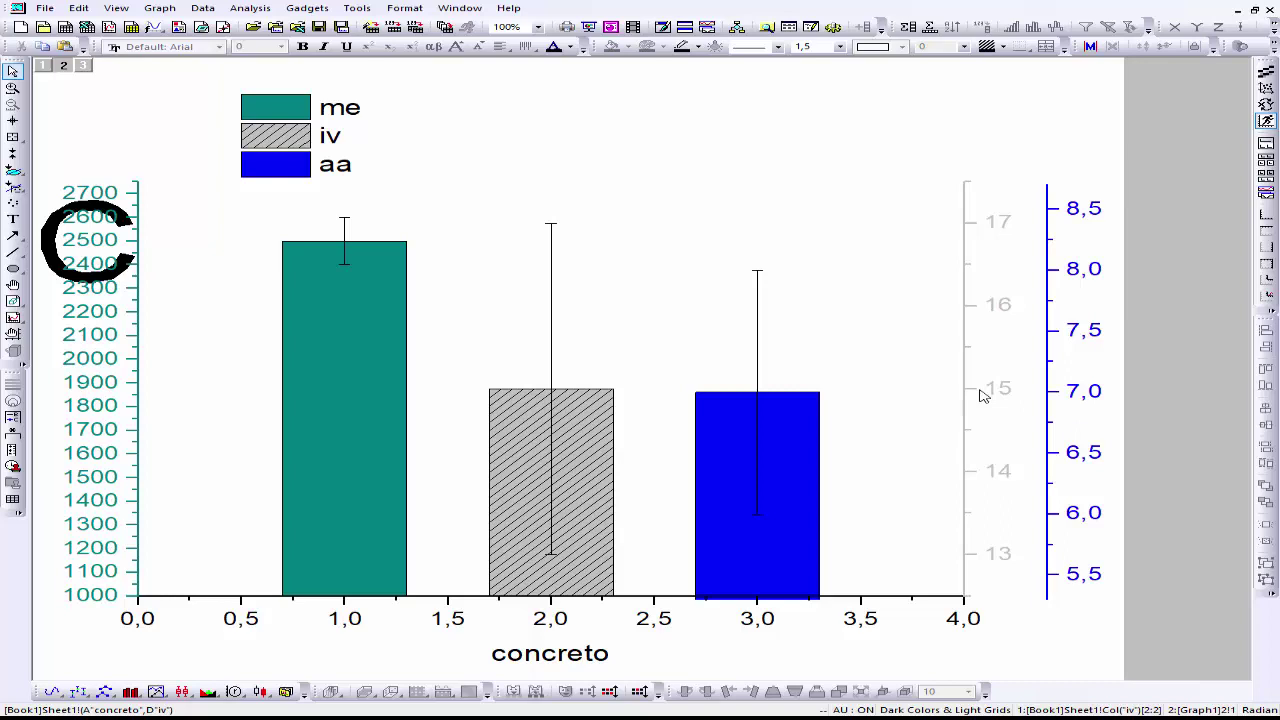
double_click(981, 396)
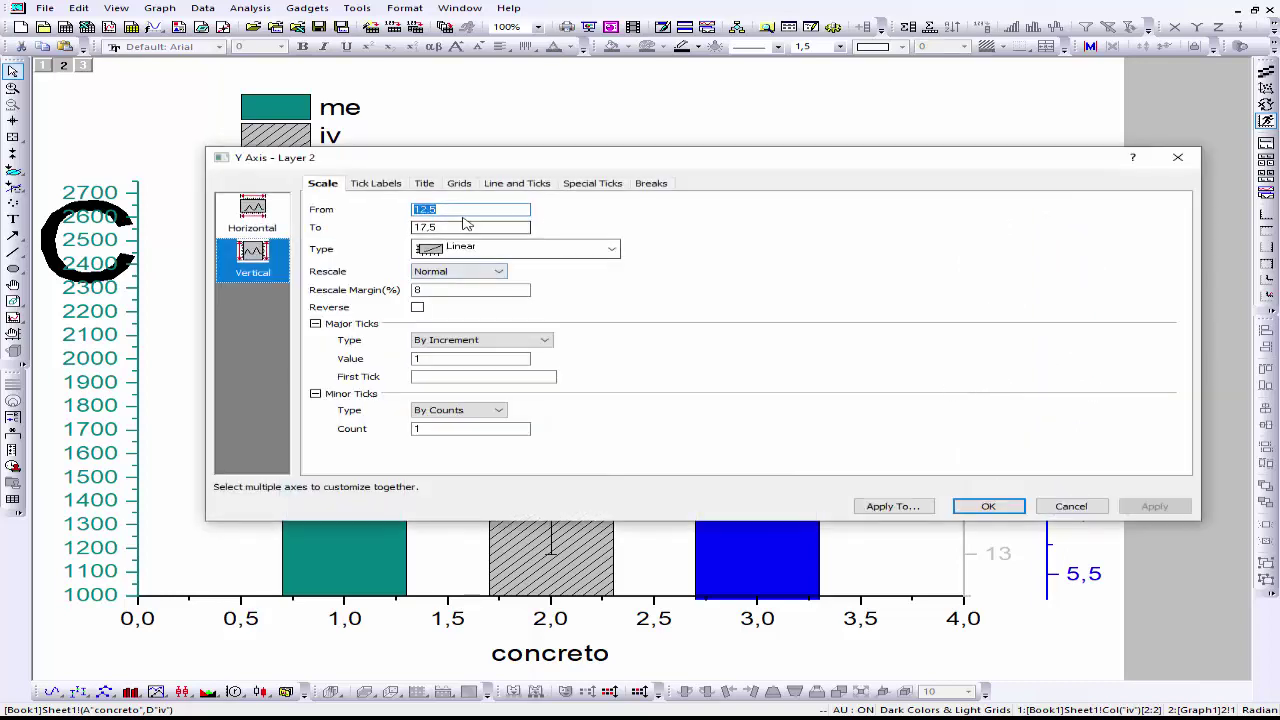
key(BackSpace)
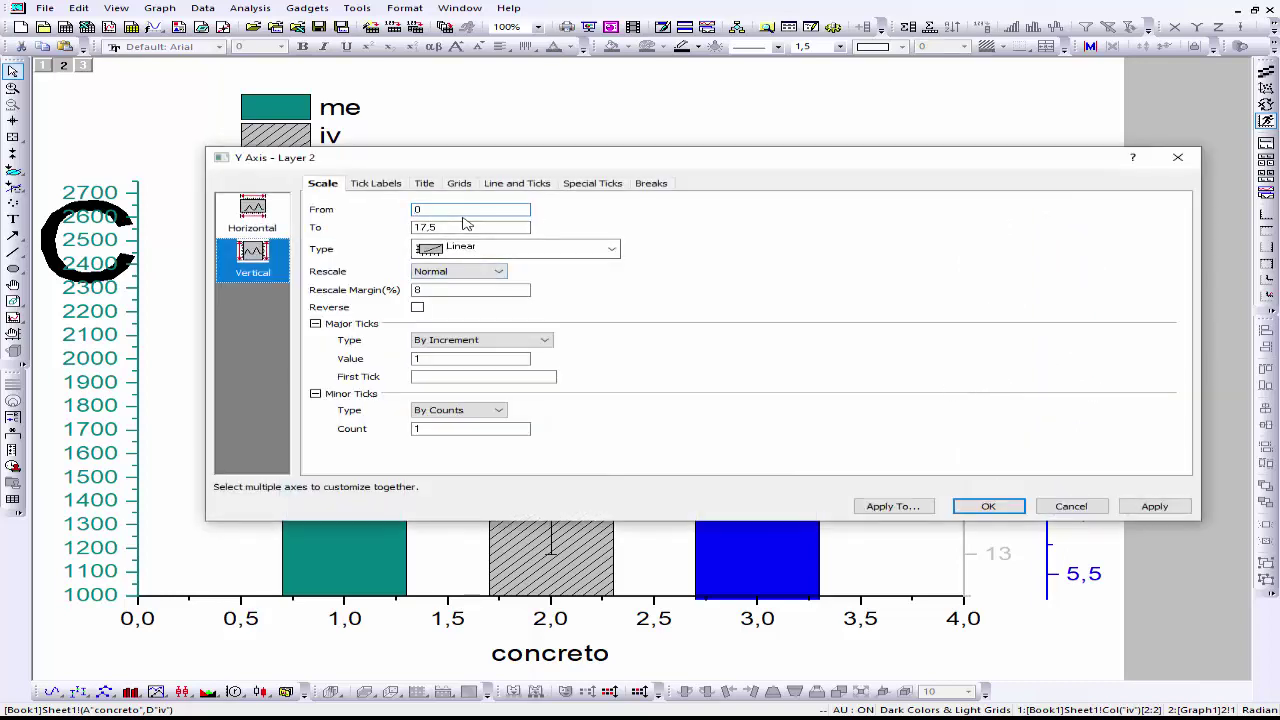
drag(440, 228, 409, 228)
click(1154, 507)
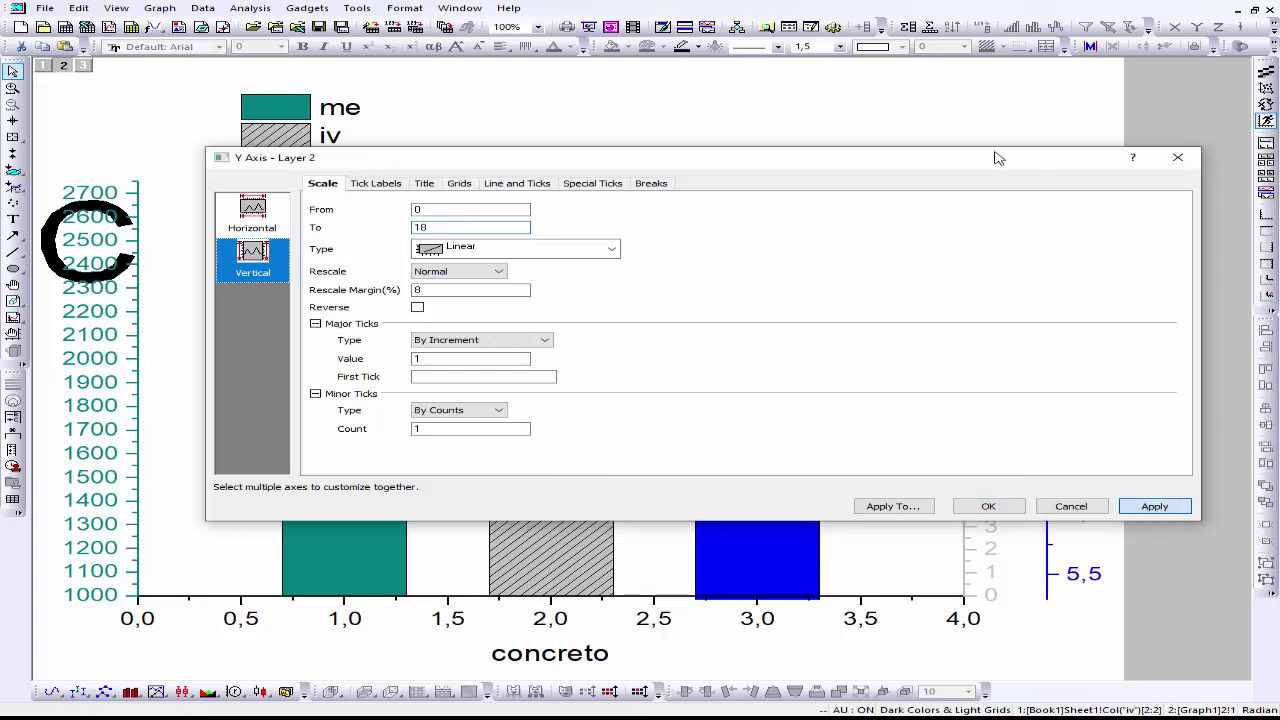
click(985, 508)
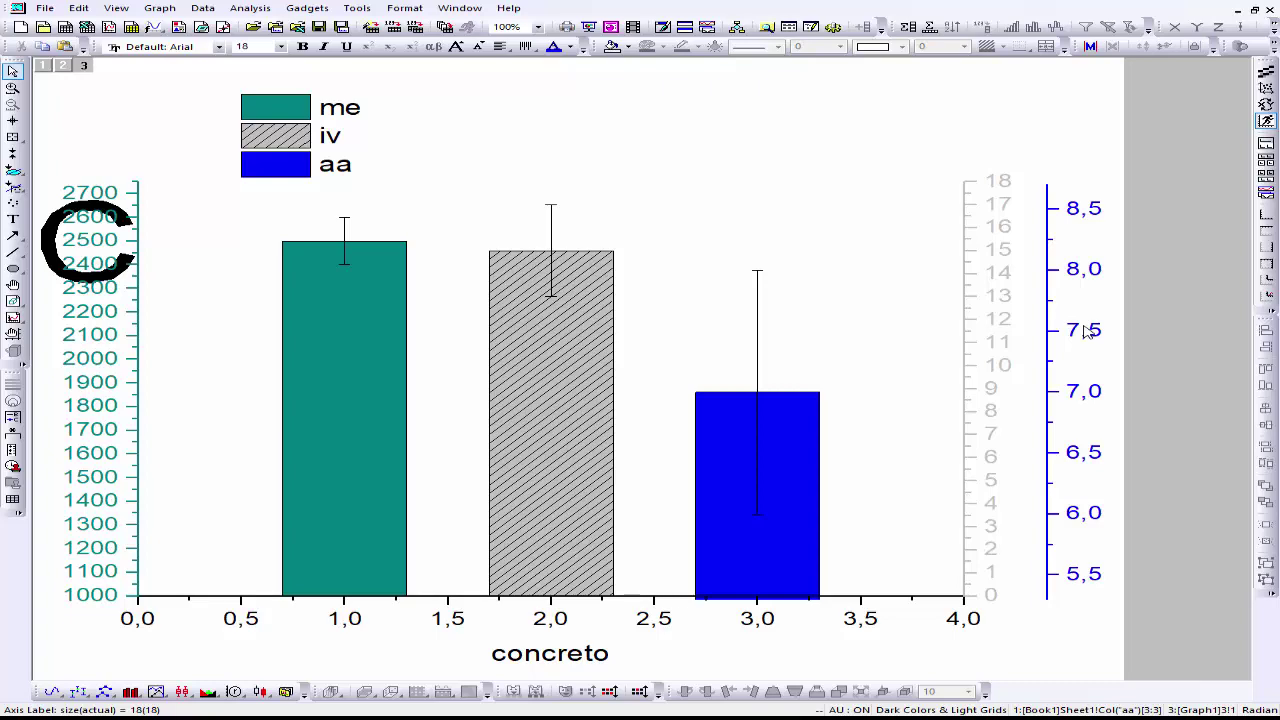
Set the start of the blue "aa" Y axis scale to 0, apply it and check the columns behind the dialog
double_click(1087, 332)
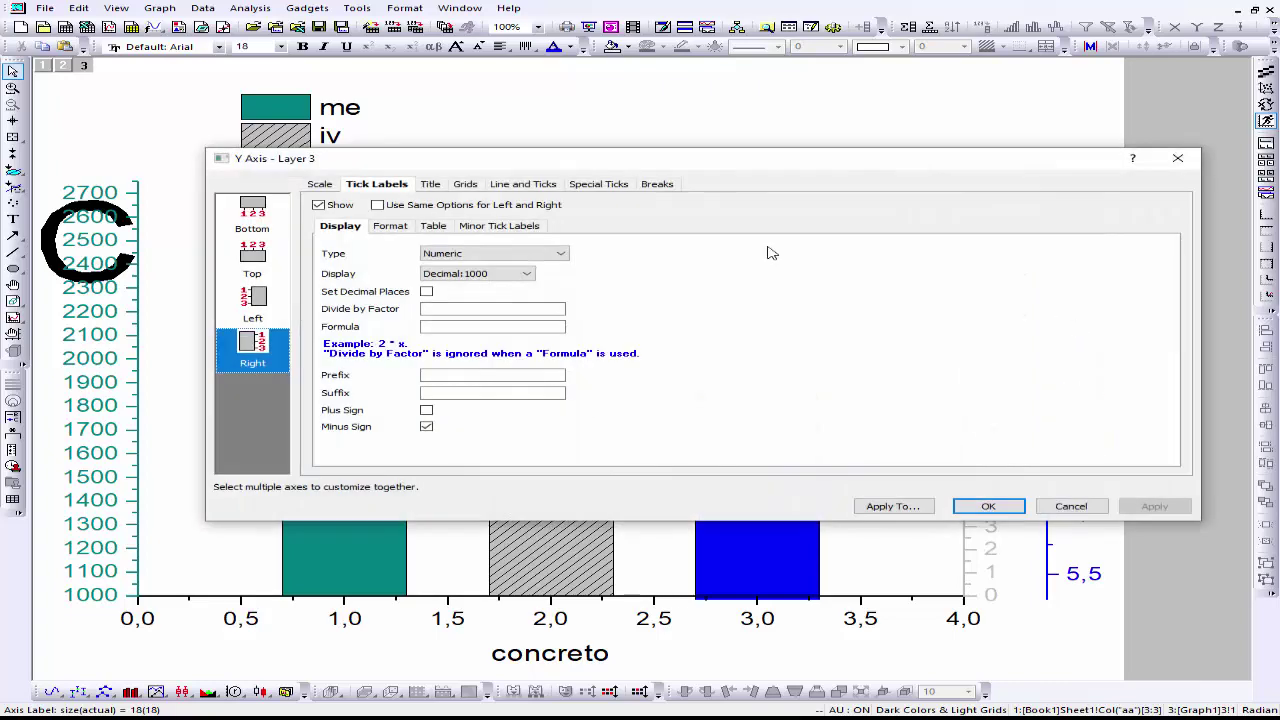
click(320, 184)
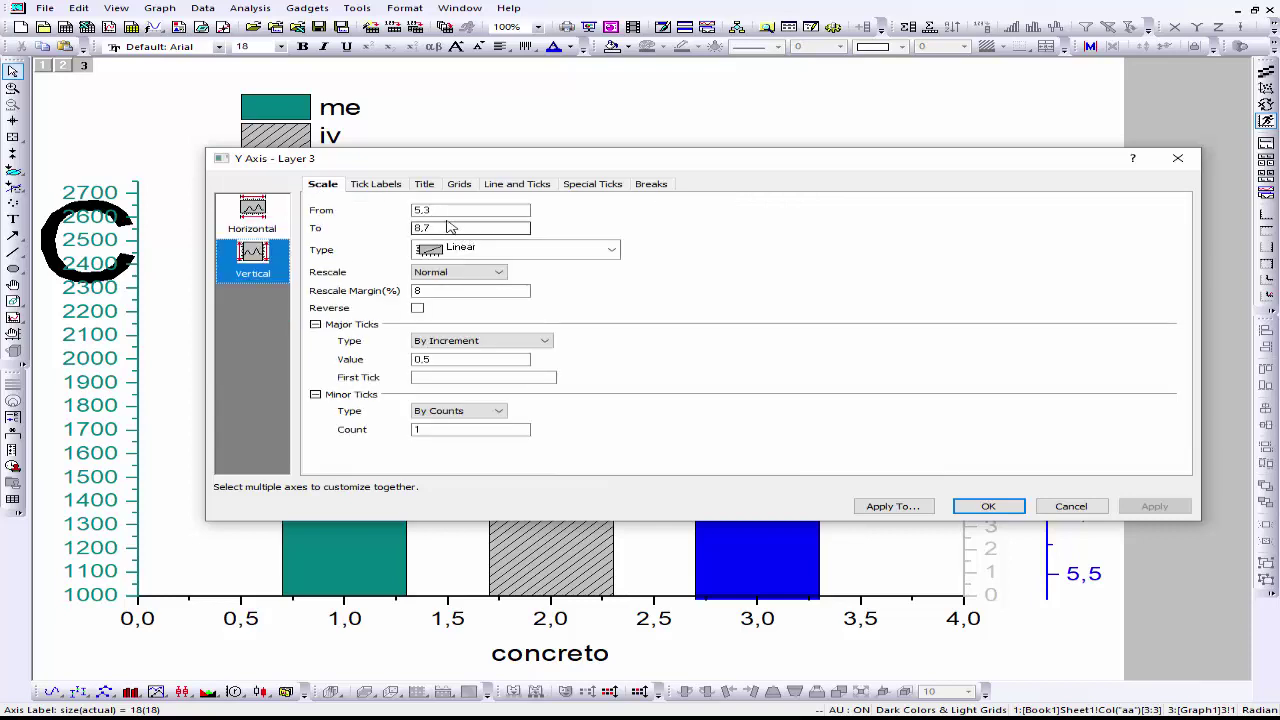
drag(440, 211, 415, 210)
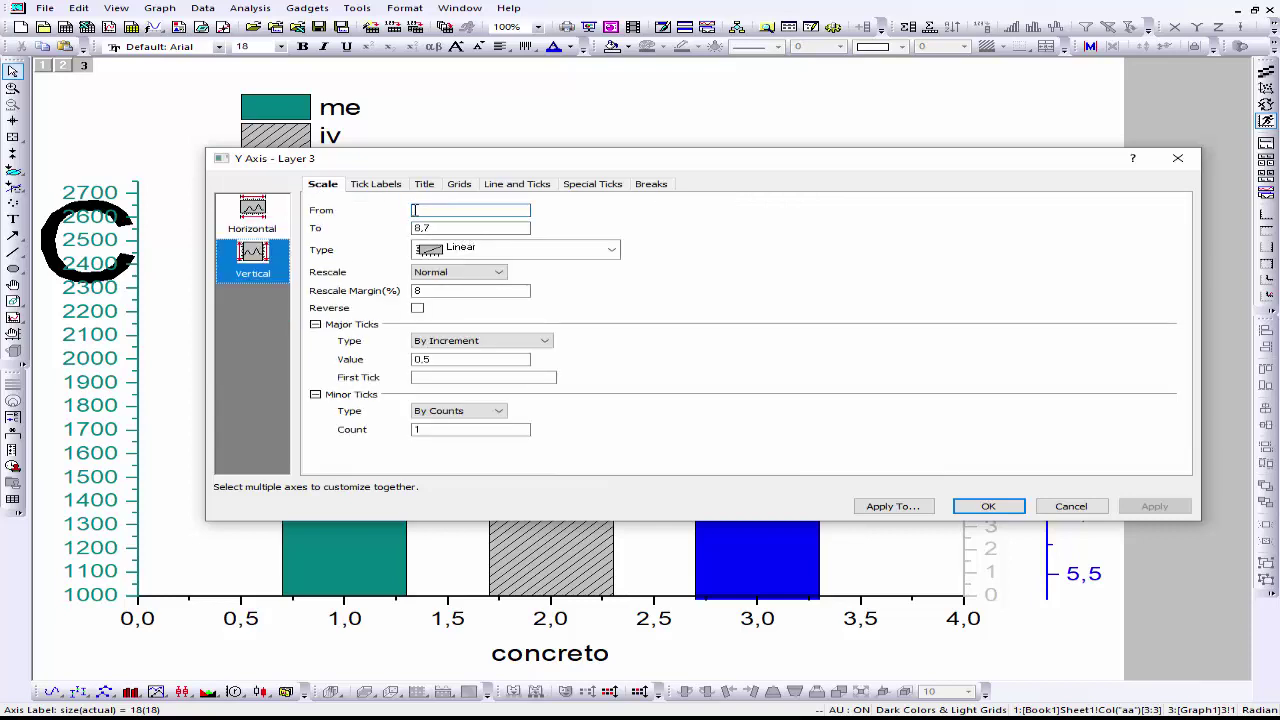
text(0)
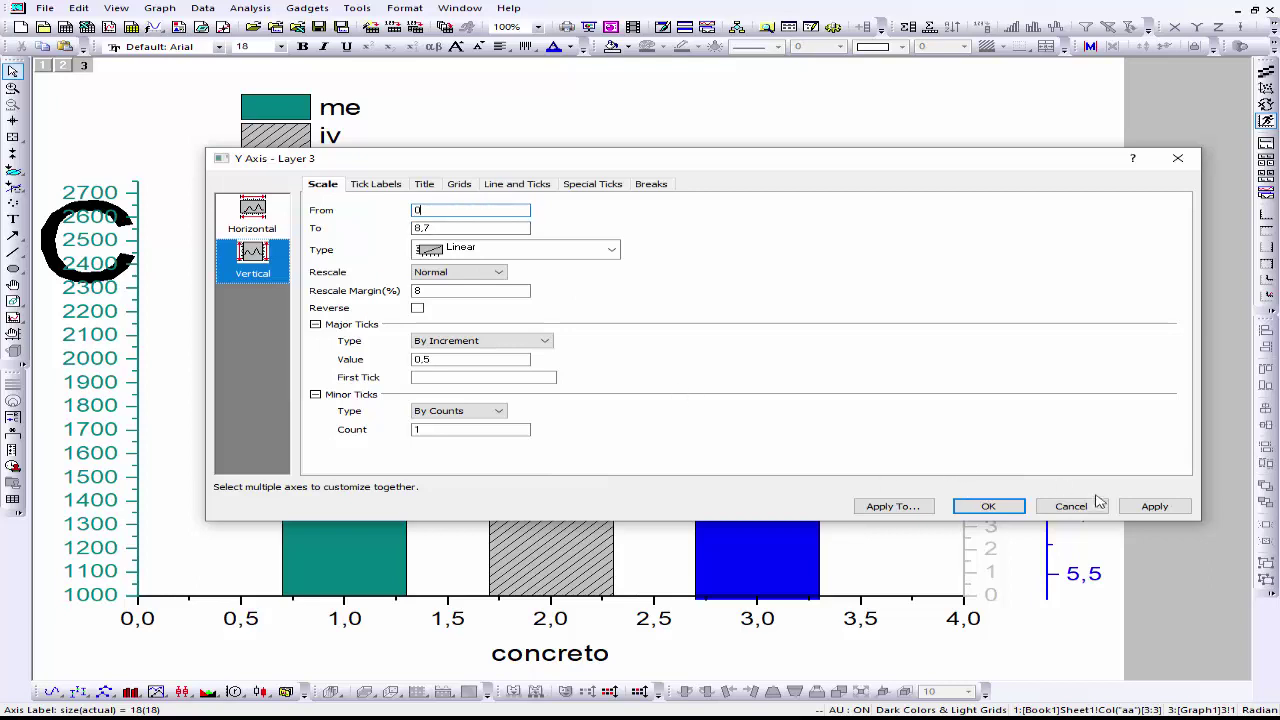
click(1152, 507)
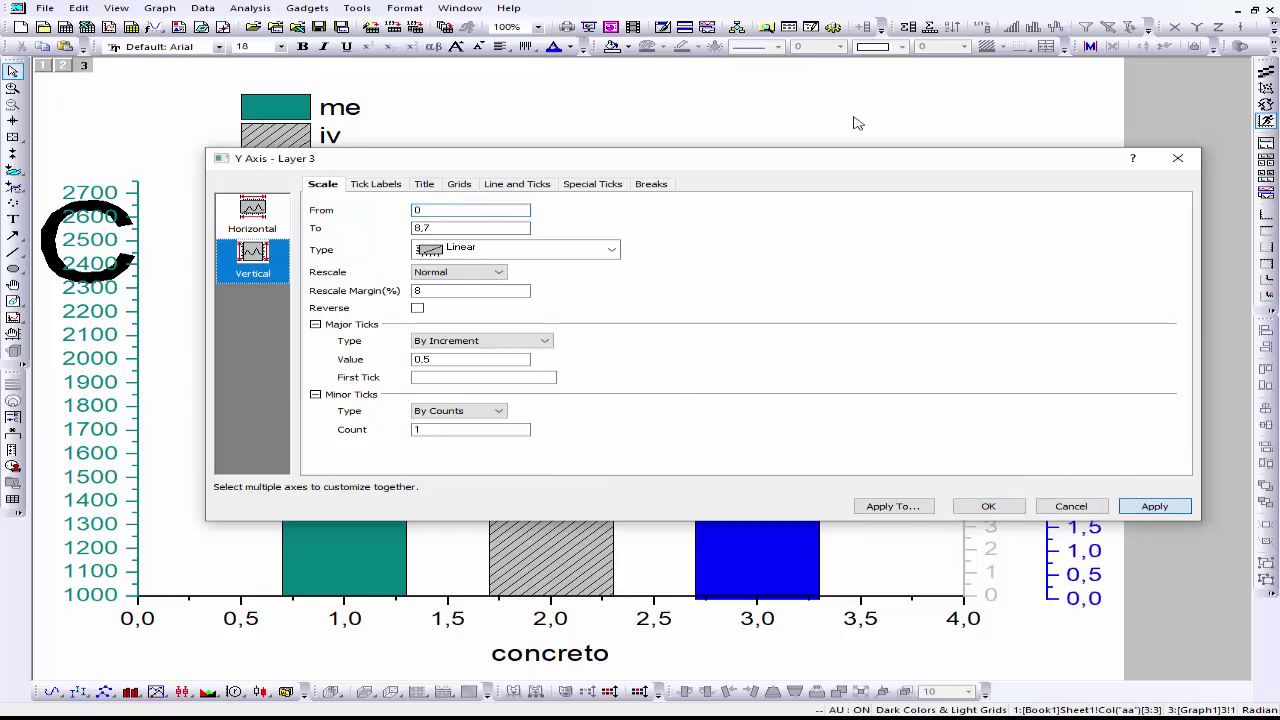
drag(852, 159, 959, 480)
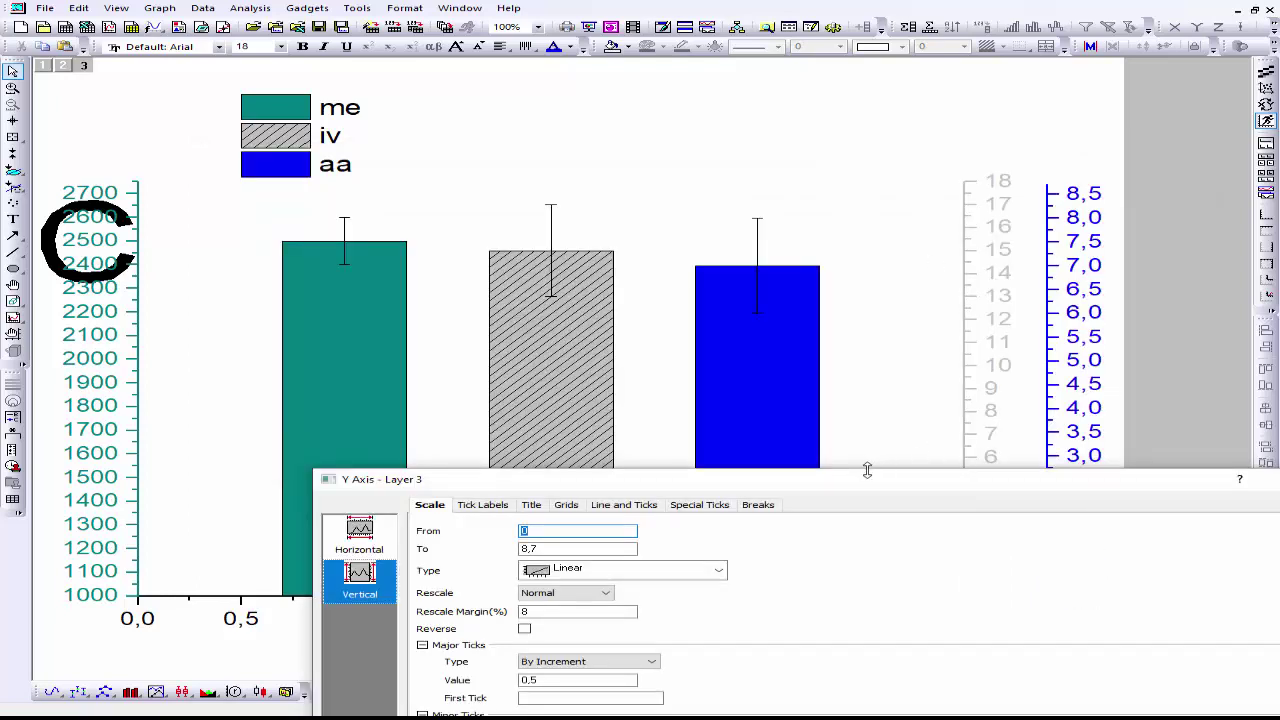
drag(853, 490, 619, 158)
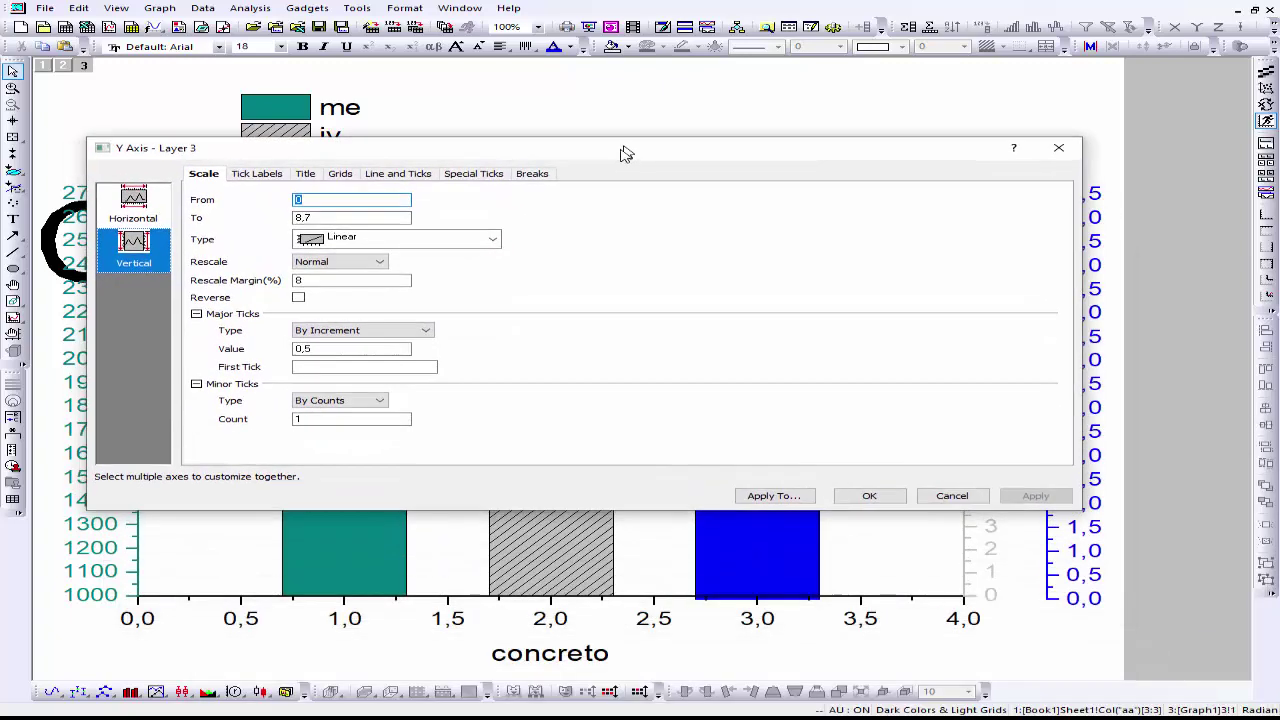
Set the end of the blue "aa" Y axis scale to 9 and accept the axis settings
double_click(336, 217)
text(9)
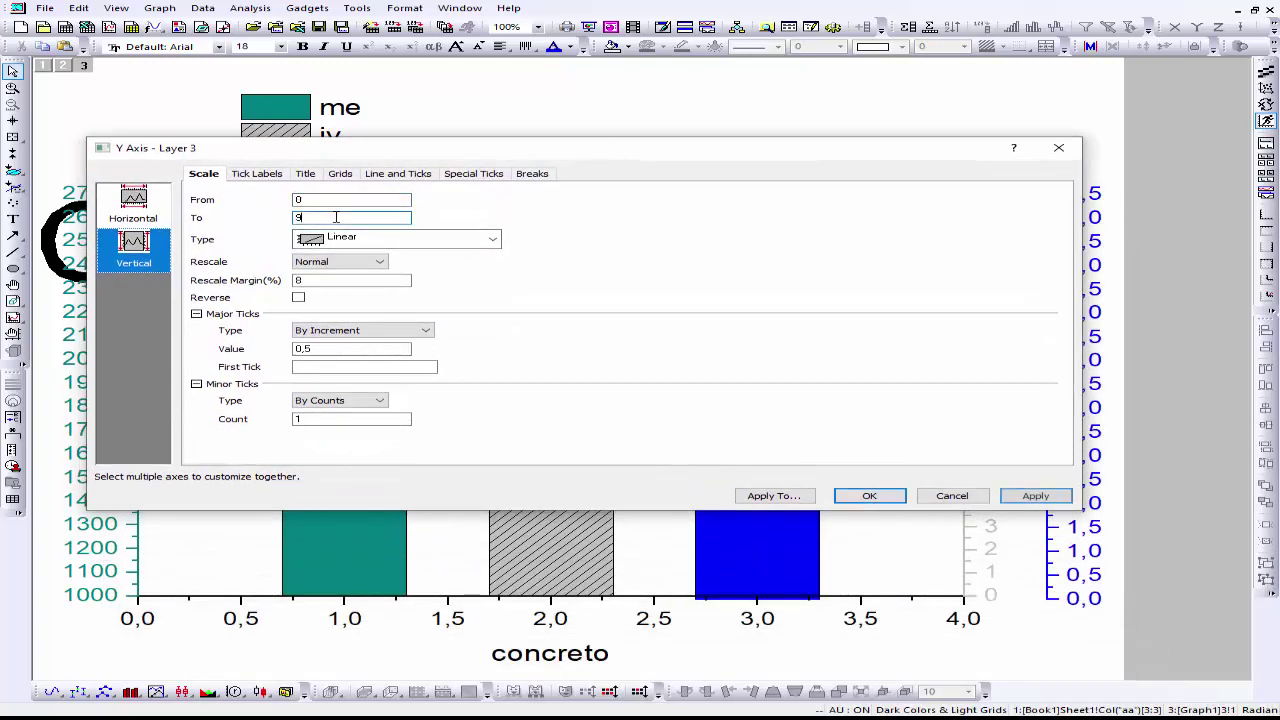
click(1022, 500)
drag(872, 157, 942, 157)
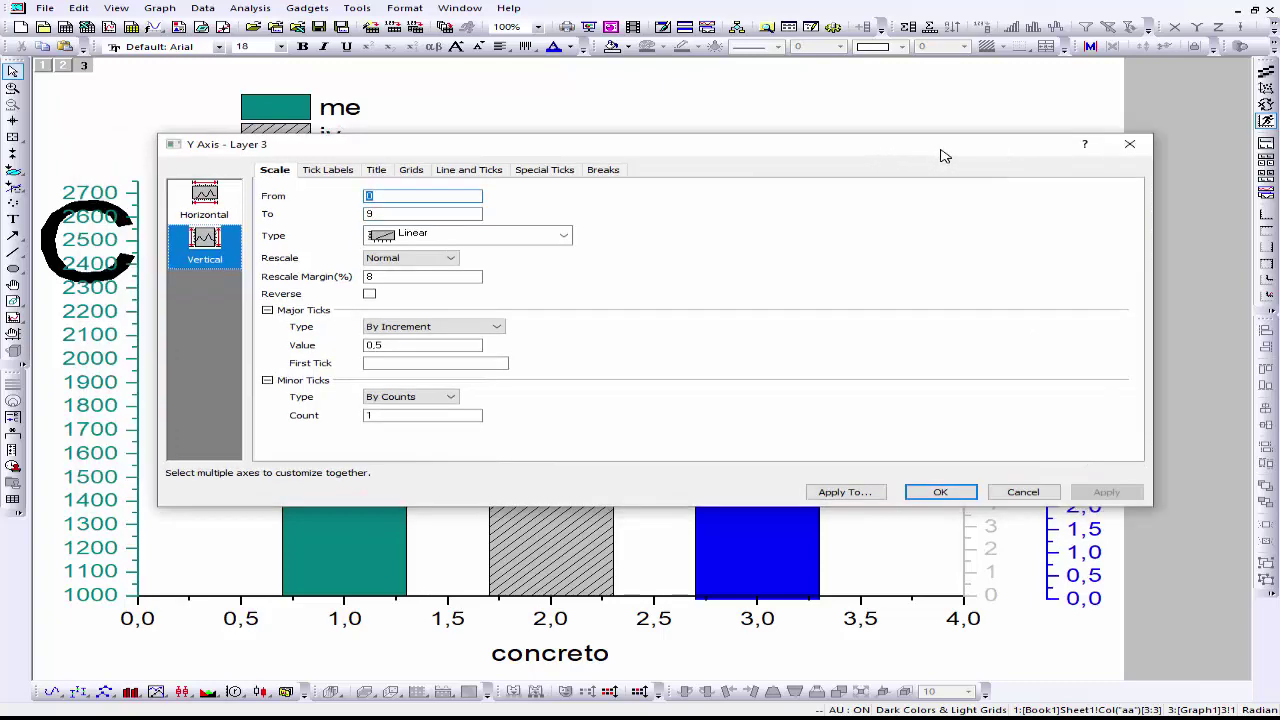
click(950, 502)
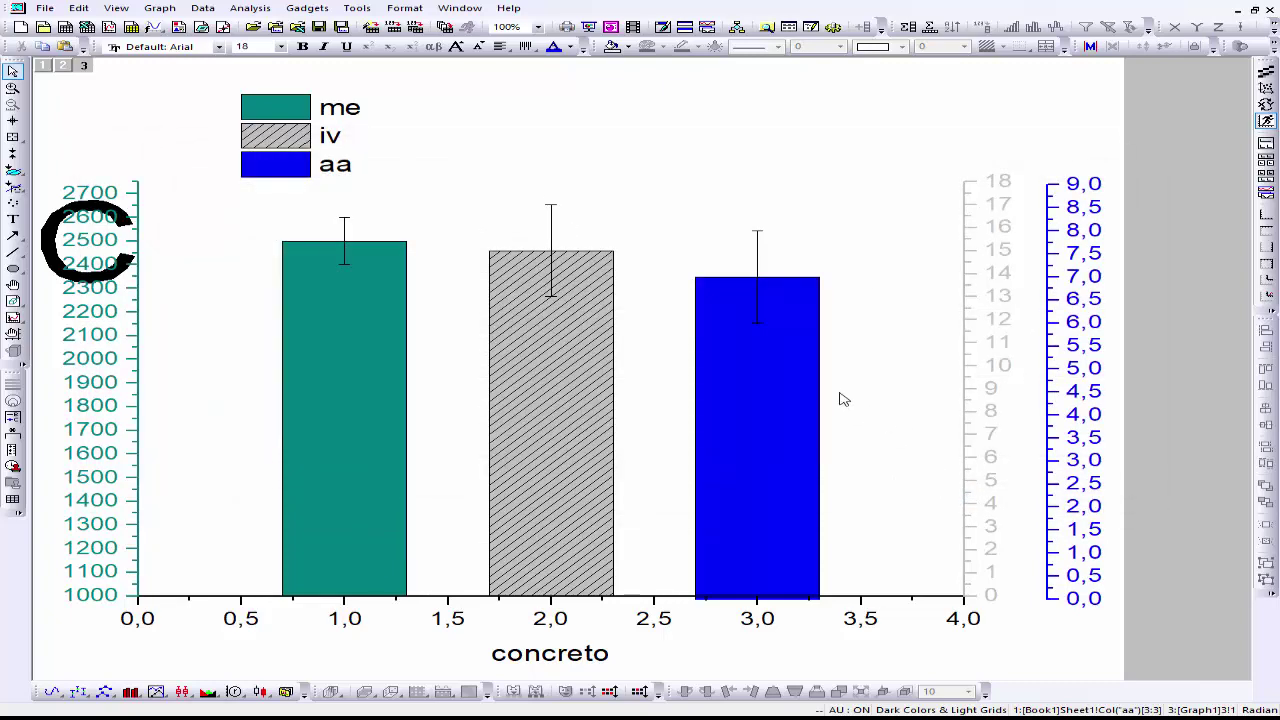
Move the legend into the upper-right corner of the plot area, between the "aa" column and the grey axis
click(305, 127)
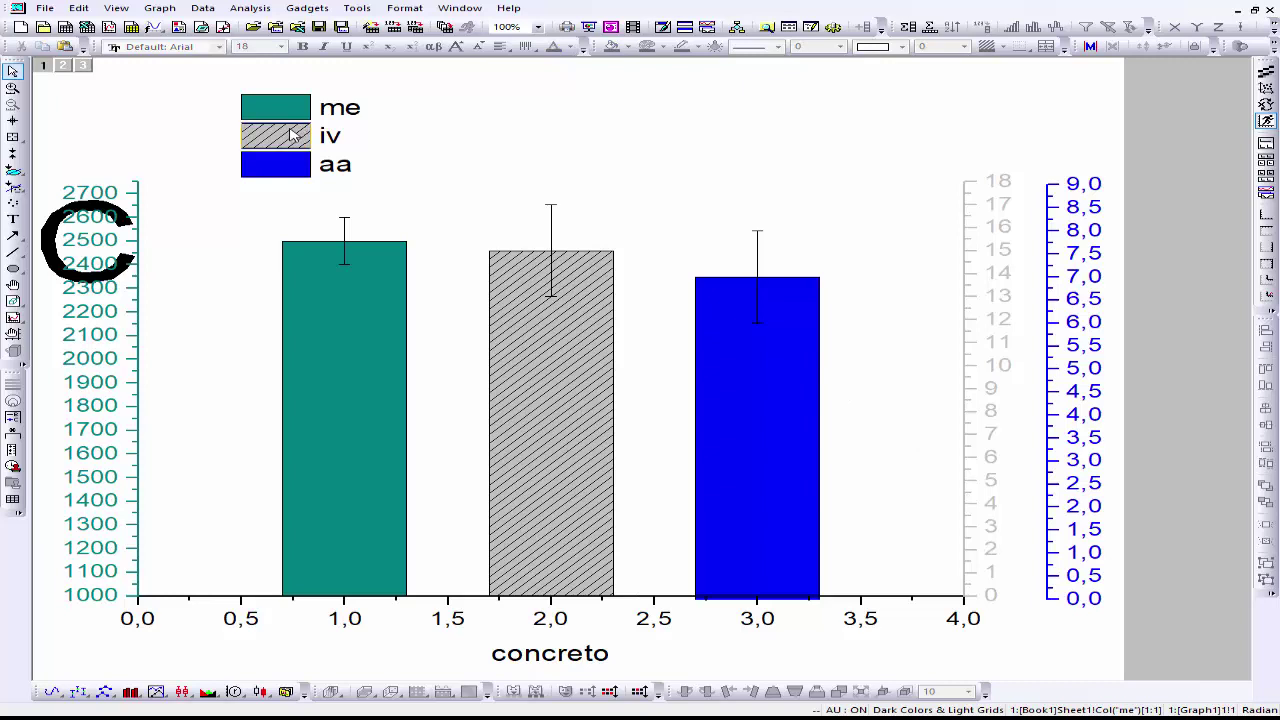
click(298, 145)
drag(437, 106, 912, 191)
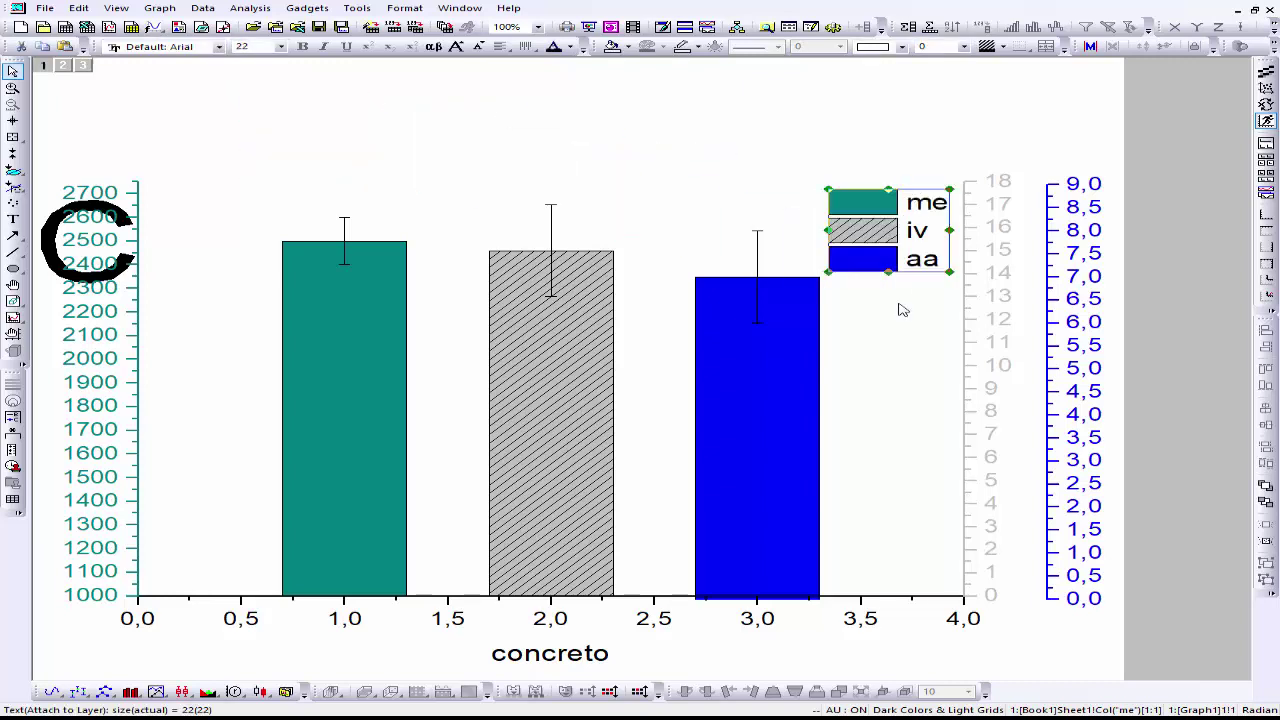
click(906, 312)
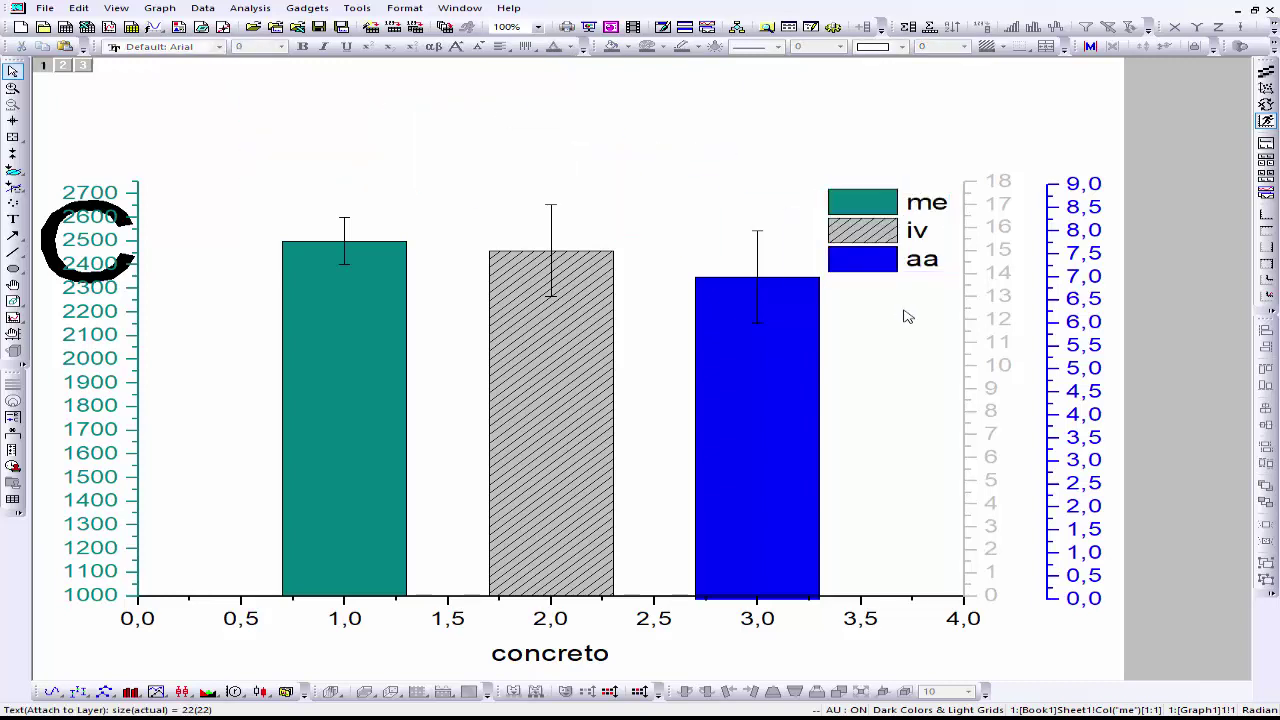
Add a top X axis layer to the graph and delete its axis title and tick labels
click(1268, 232)
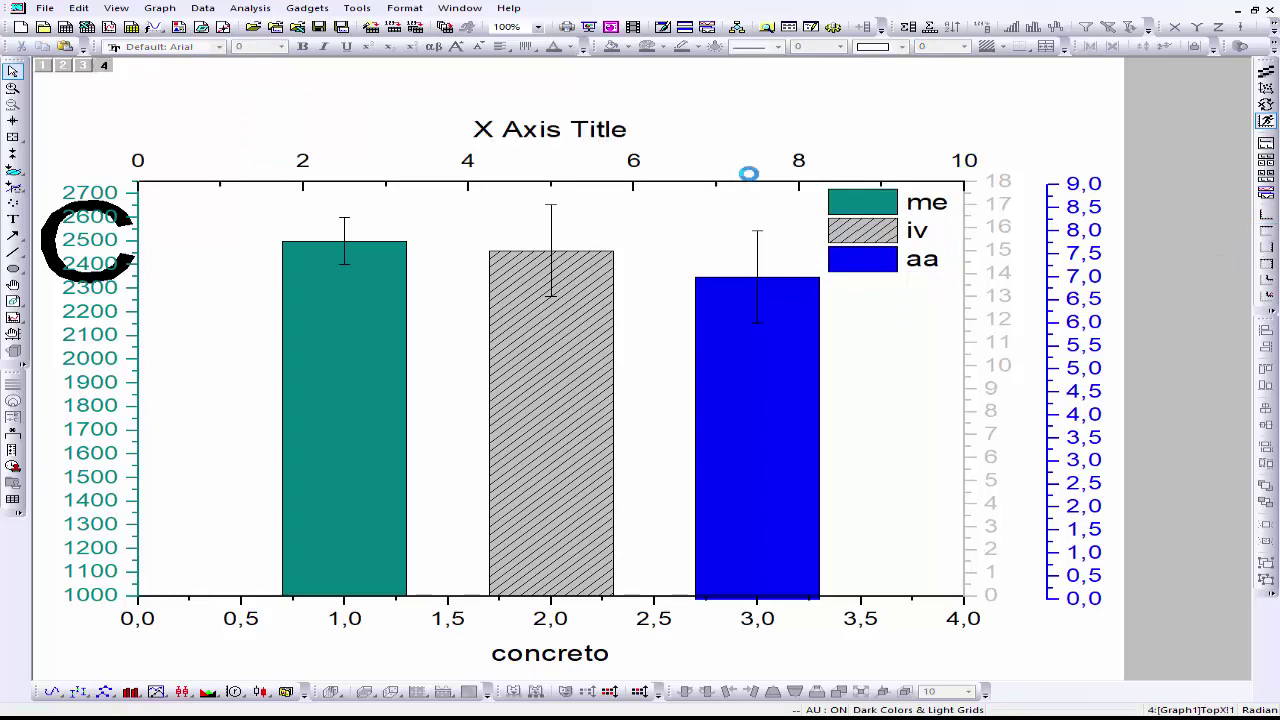
click(535, 145)
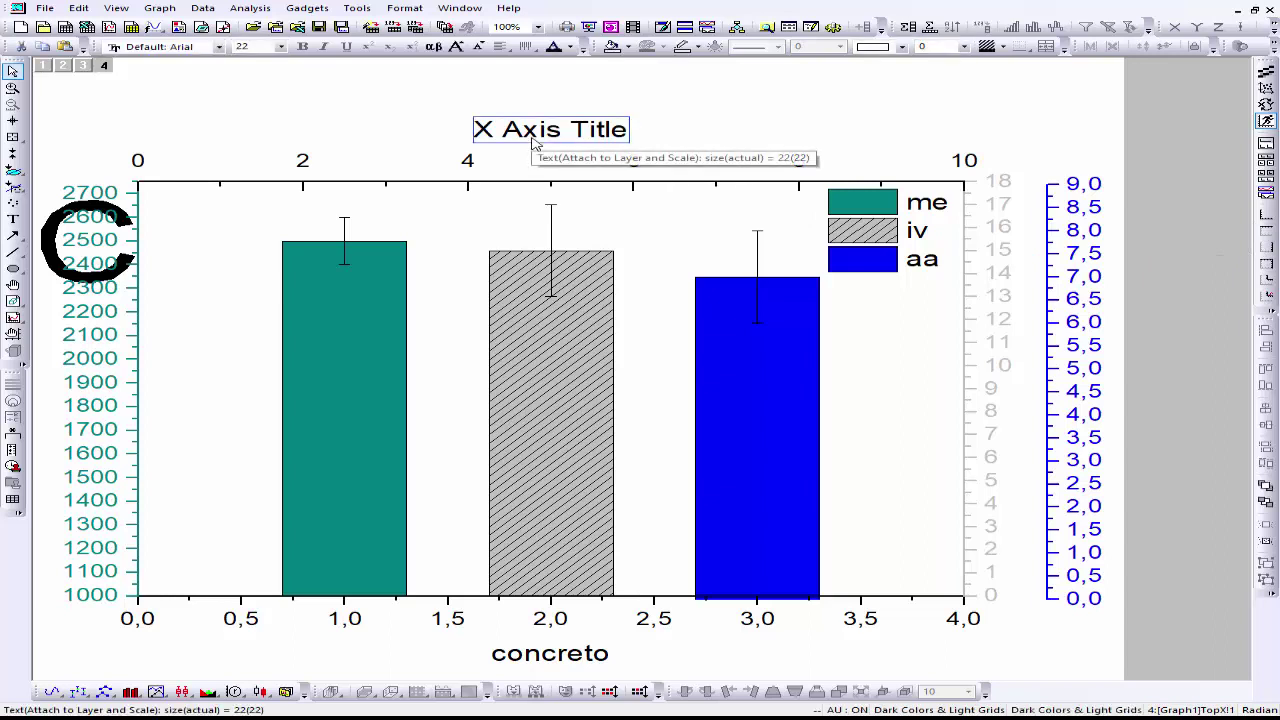
key(Delete)
click(468, 163)
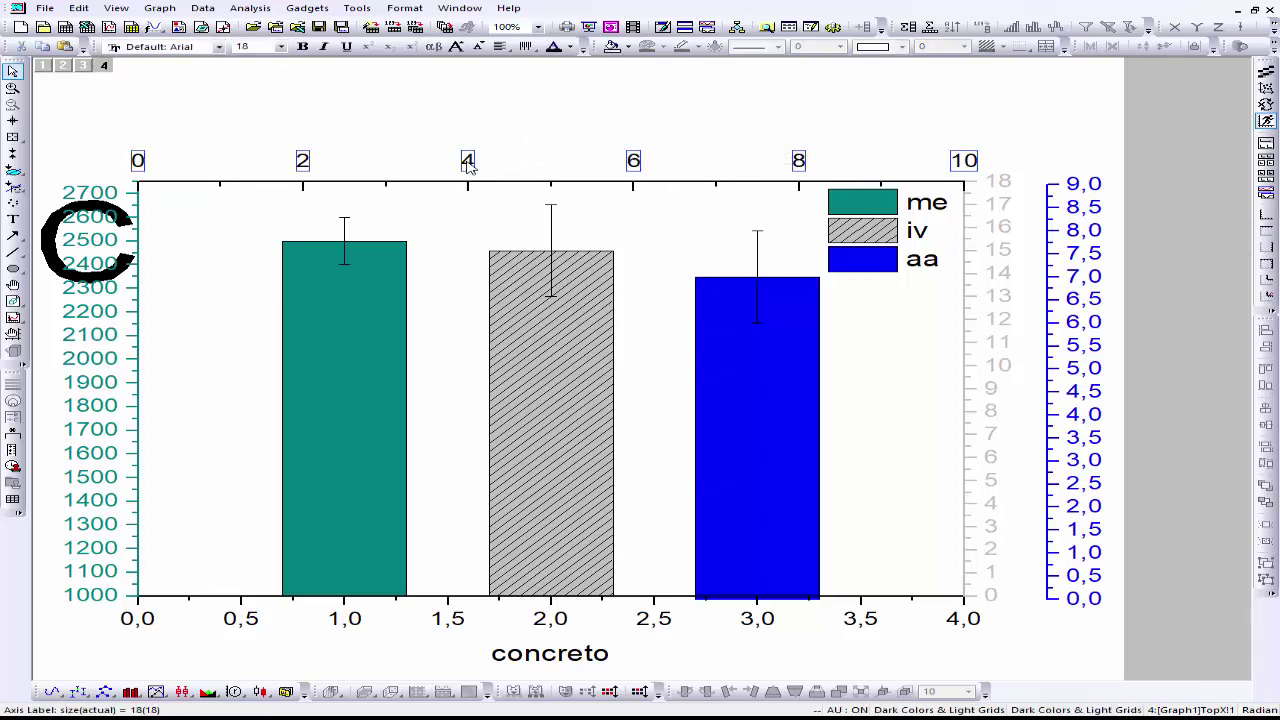
key(Delete)
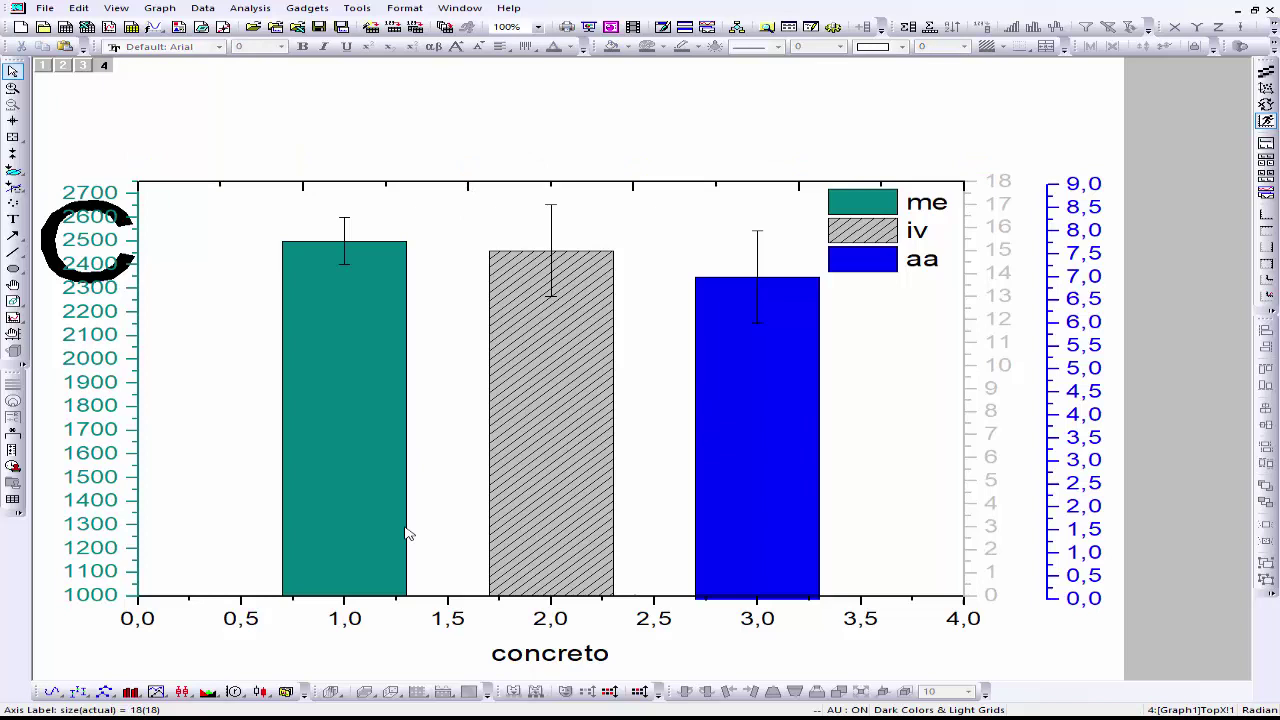
Delete the tick labels of the bottom "concreto" X axis
click(356, 620)
key(Delete)
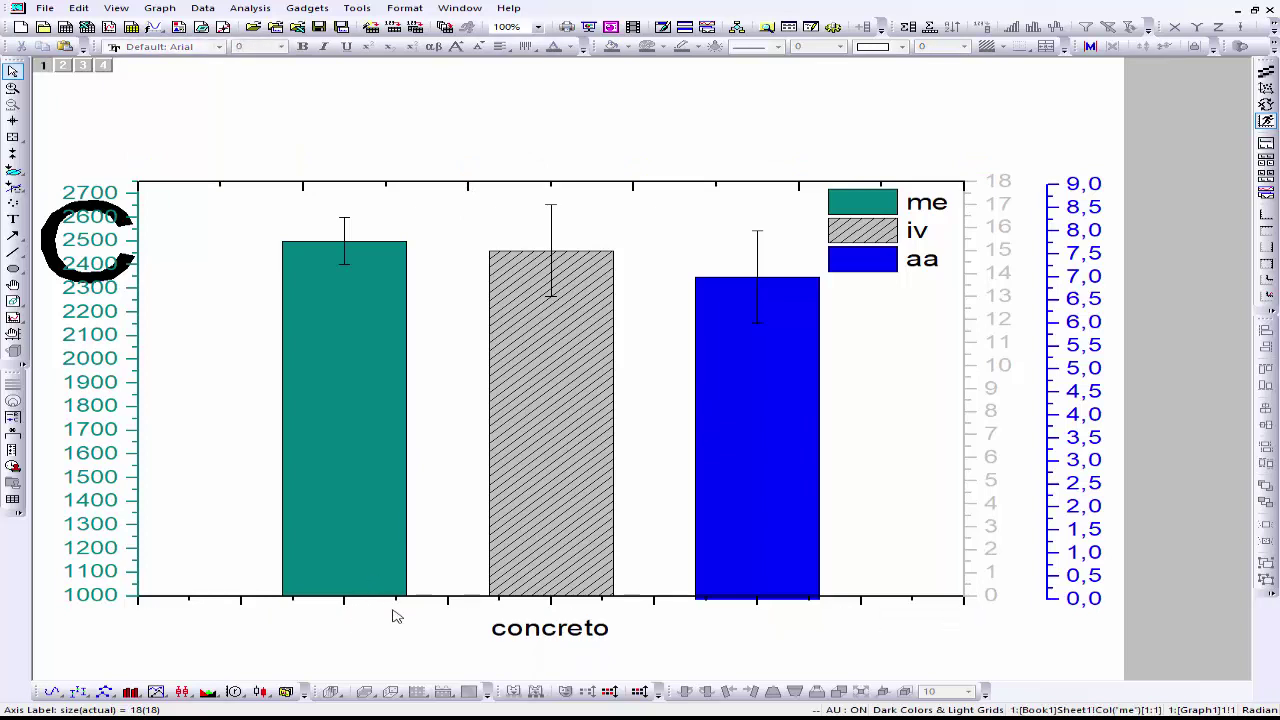
click(654, 604)
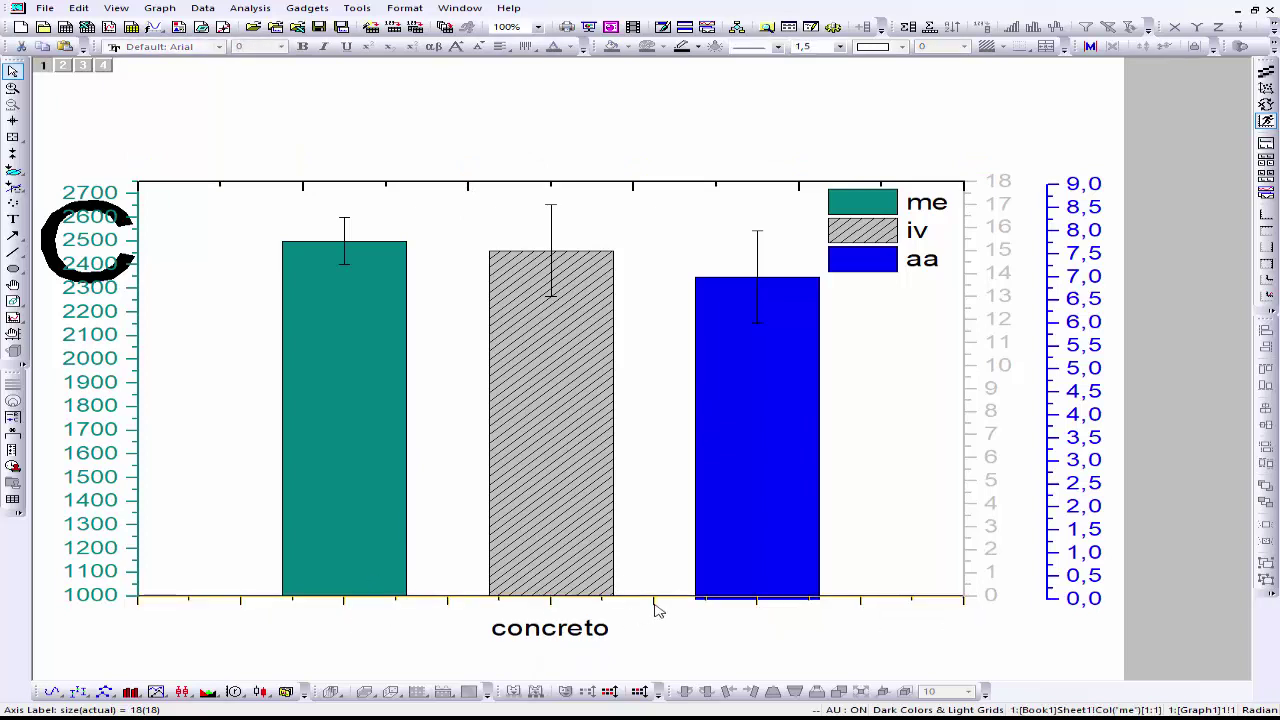
click(537, 199)
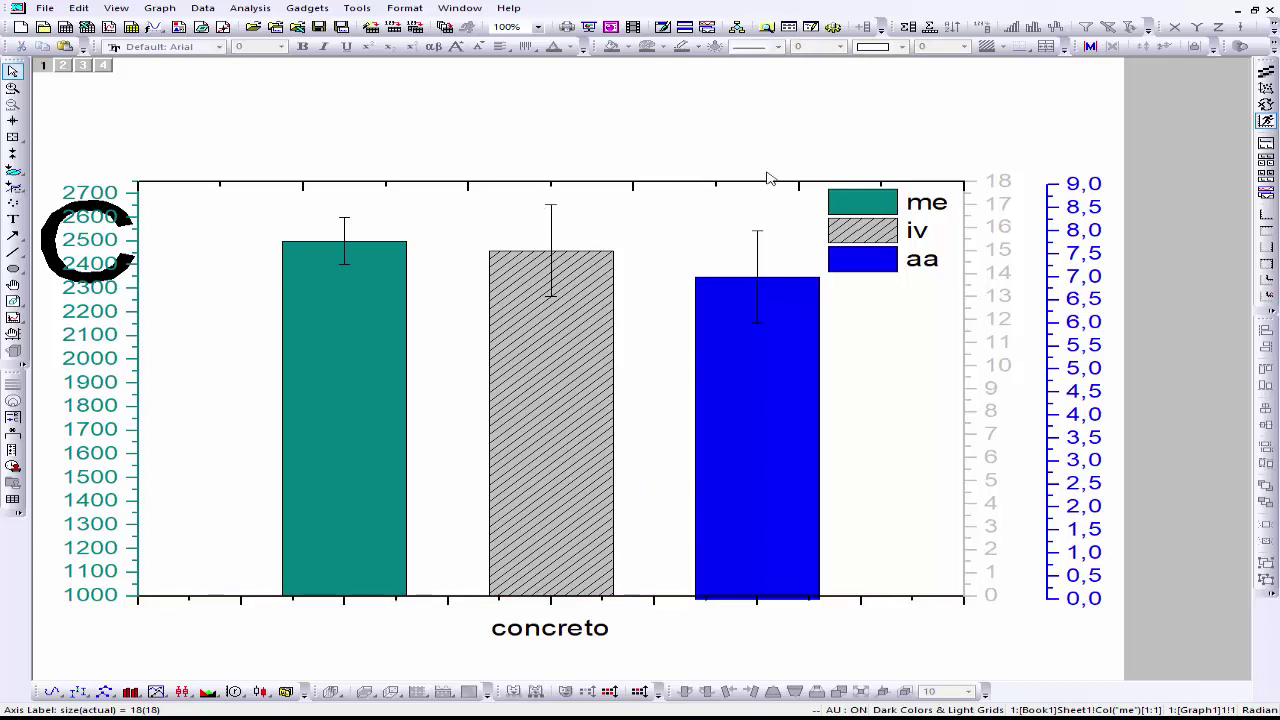